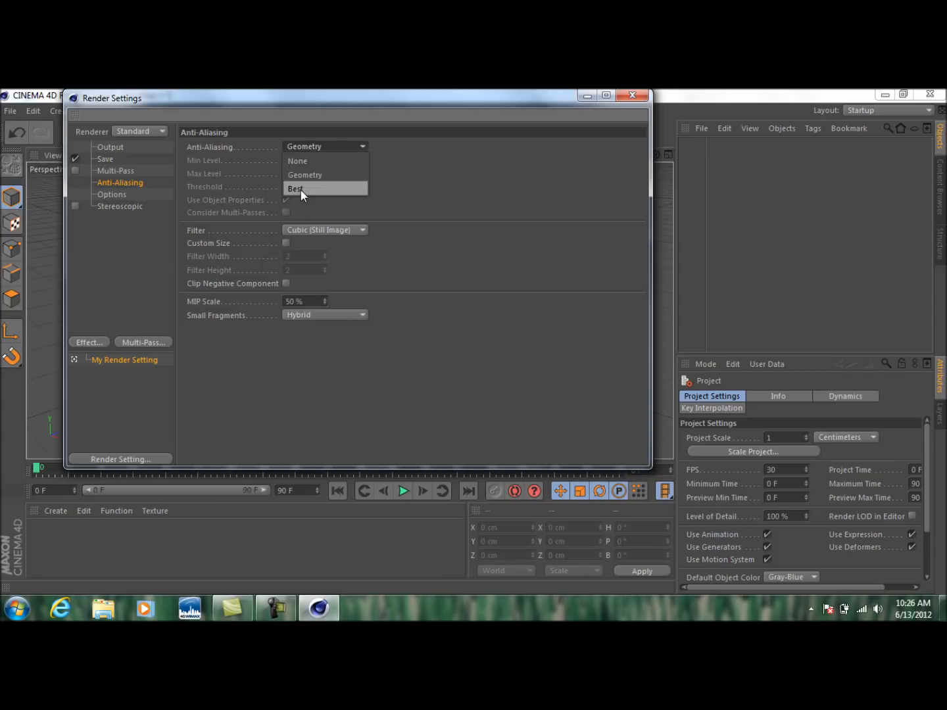
Set the render anti-aliasing to Best with a maximum level of 8x8 and close the render settings.
{"action": "left_click", "coordinate": [307, 172]}
{"action": "left_click", "coordinate": [305, 228]}
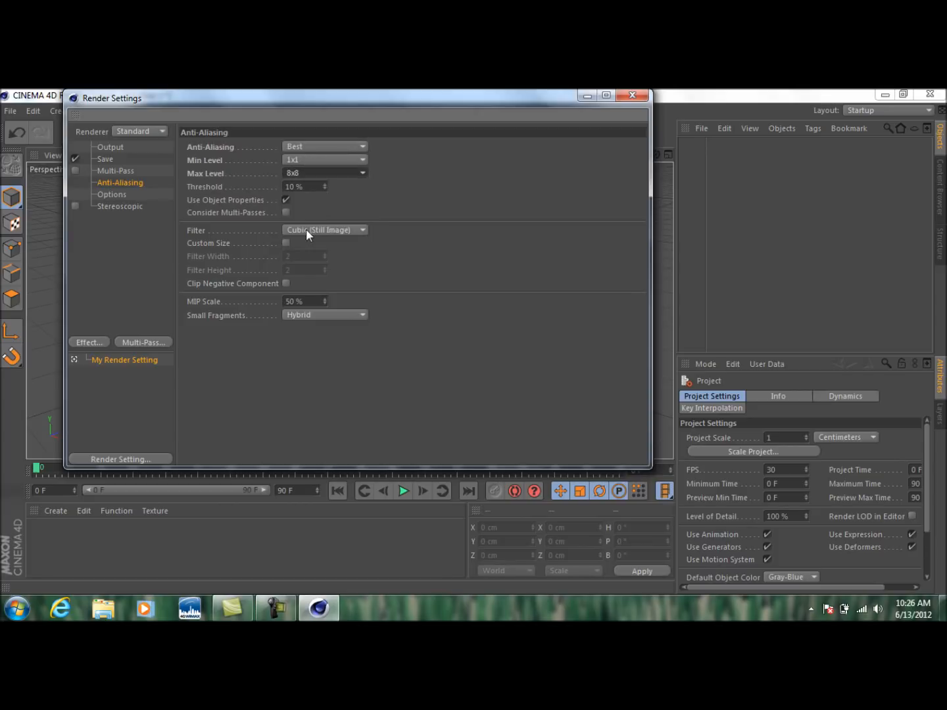
{"action": "left_click", "coordinate": [631, 96]}
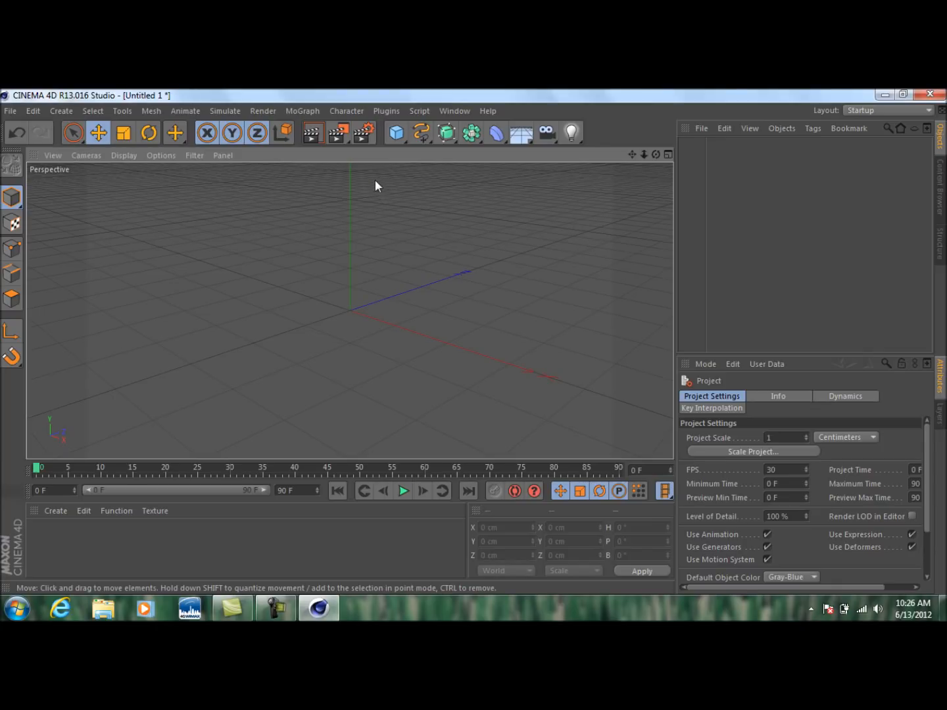
Add a MoText object reading "SiCdesignz" with a depth of 40.
{"action": "left_click", "coordinate": [301, 112]}
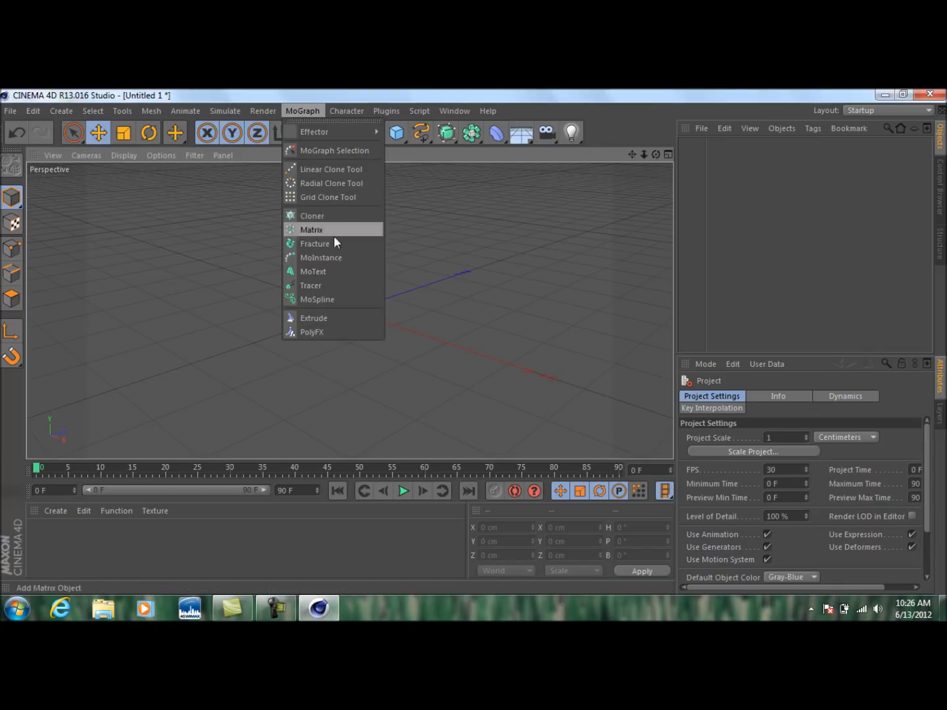
{"action": "left_click", "coordinate": [339, 271]}
{"action": "double_click", "coordinate": [774, 468]}
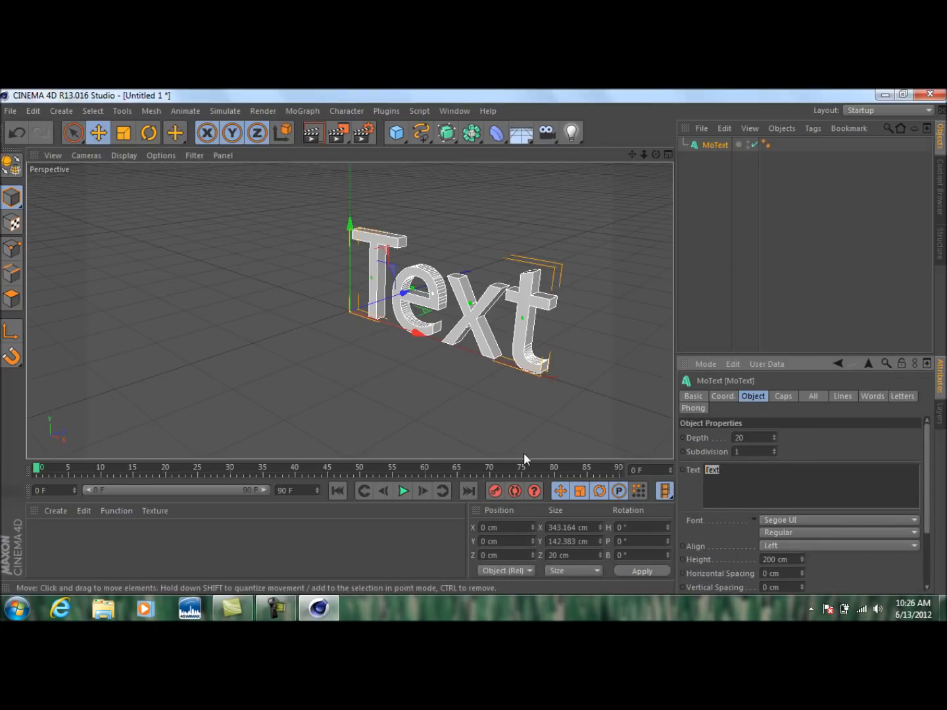
{"action": "type", "text": "SiCdesignz"}
{"action": "left_click", "coordinate": [744, 435]}
{"action": "type", "text": "40"}
{"action": "key", "text": "Return"}
{"action": "mouse_move", "coordinate": [643, 157]}
{"action": "left_mouse_down"}
{"action": "mouse_move", "coordinate": [667, 160]}
{"action": "mouse_move", "coordinate": [630, 155]}
{"action": "mouse_move", "coordinate": [656, 155]}
{"action": "mouse_move", "coordinate": [646, 169]}
{"action": "mouse_move", "coordinate": [651, 157]}
{"action": "mouse_move", "coordinate": [637, 146]}
{"action": "mouse_move", "coordinate": [622, 157]}
{"action": "mouse_move", "coordinate": [651, 157]}
{"action": "left_mouse_up"}
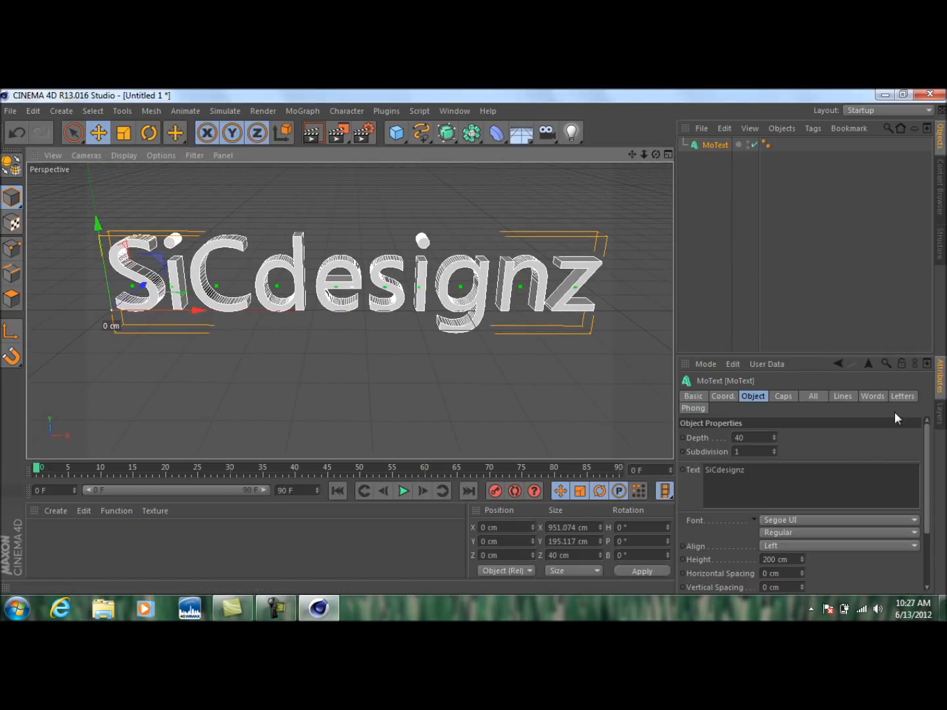
Change the text's font to Alien Encounters Solid and set its horizontal spacing to 3 cm.
{"action": "left_click", "coordinate": [915, 520]}
{"action": "left_click_drag", "start_coordinate": [915, 501], "coordinate": [933, 116]}
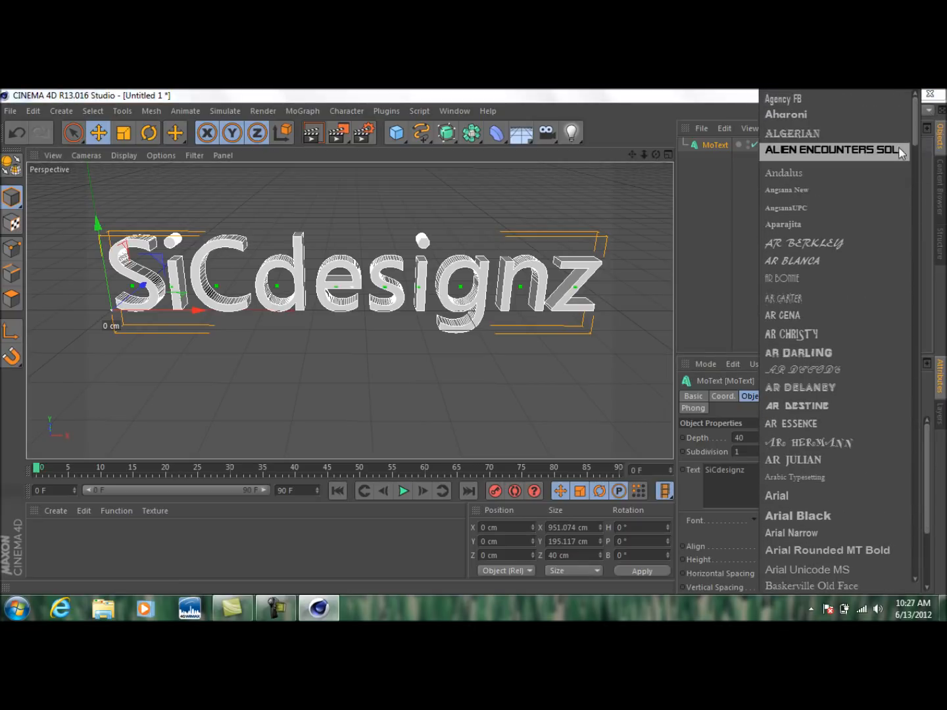
{"action": "left_click", "coordinate": [832, 149]}
{"action": "left_click_drag", "start_coordinate": [630, 155], "coordinate": [349, 310]}
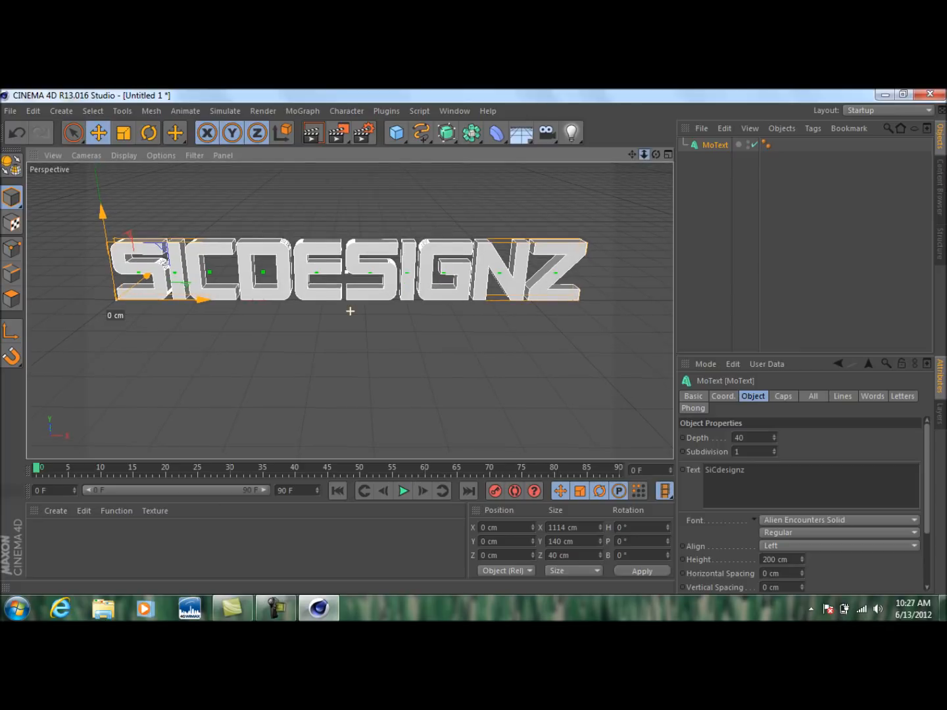
{"action": "left_click", "coordinate": [801, 570]}
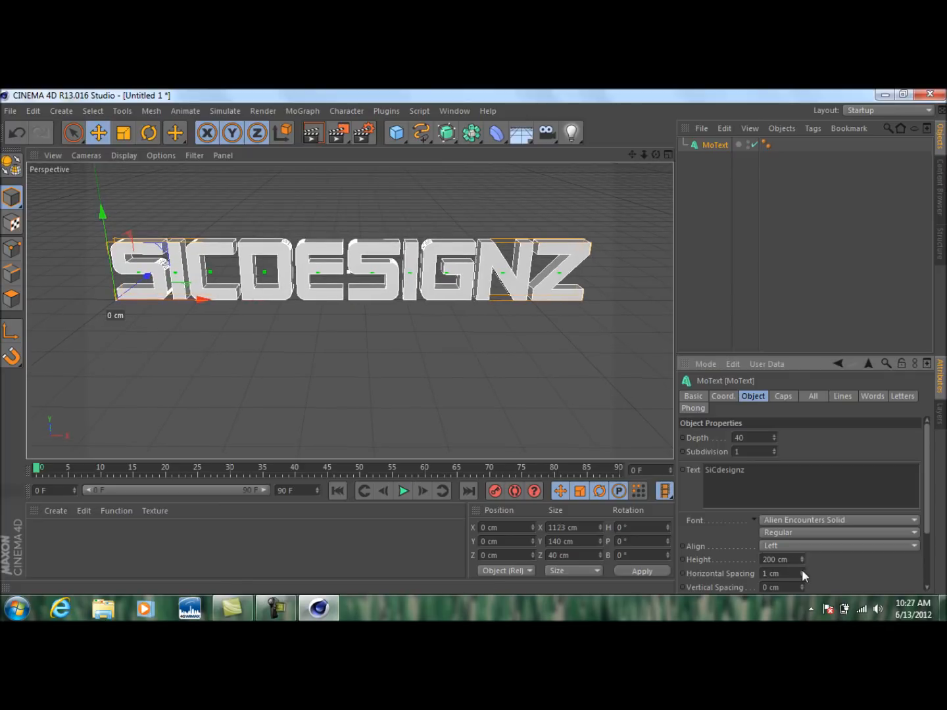
{"action": "left_click", "coordinate": [802, 569]}
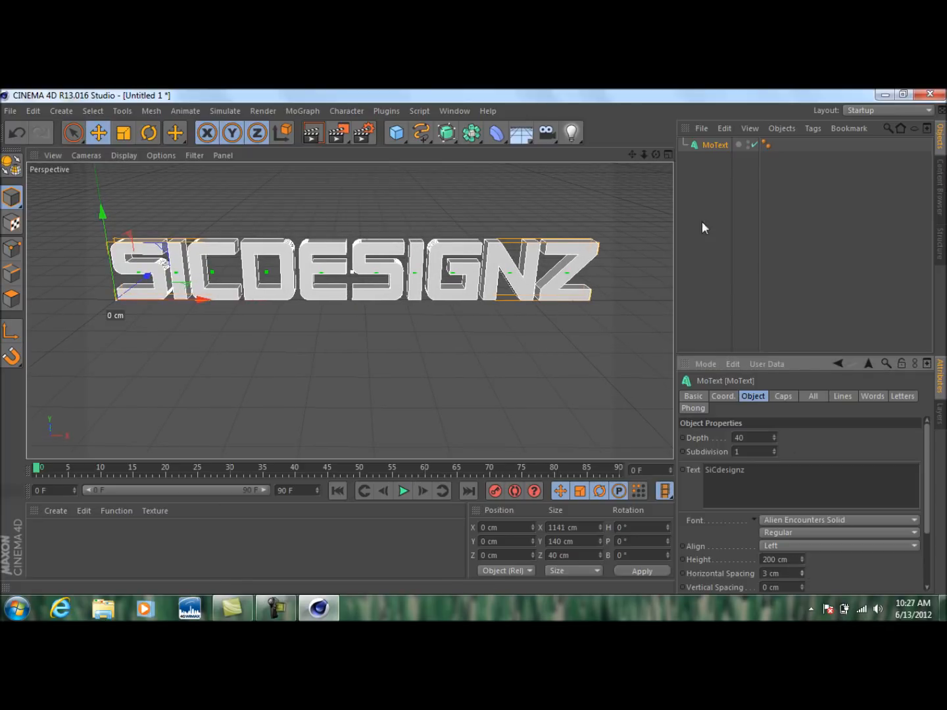
Render the view to preview the text and check the MoText object's caps settings.
{"action": "left_click", "coordinate": [312, 134]}
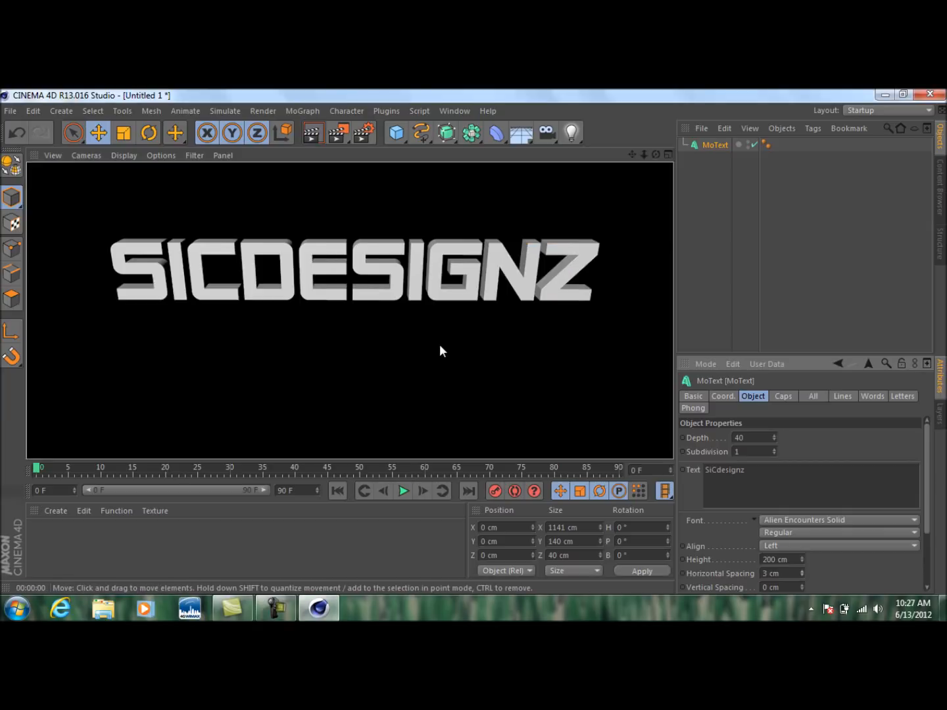
{"action": "left_click", "coordinate": [725, 259]}
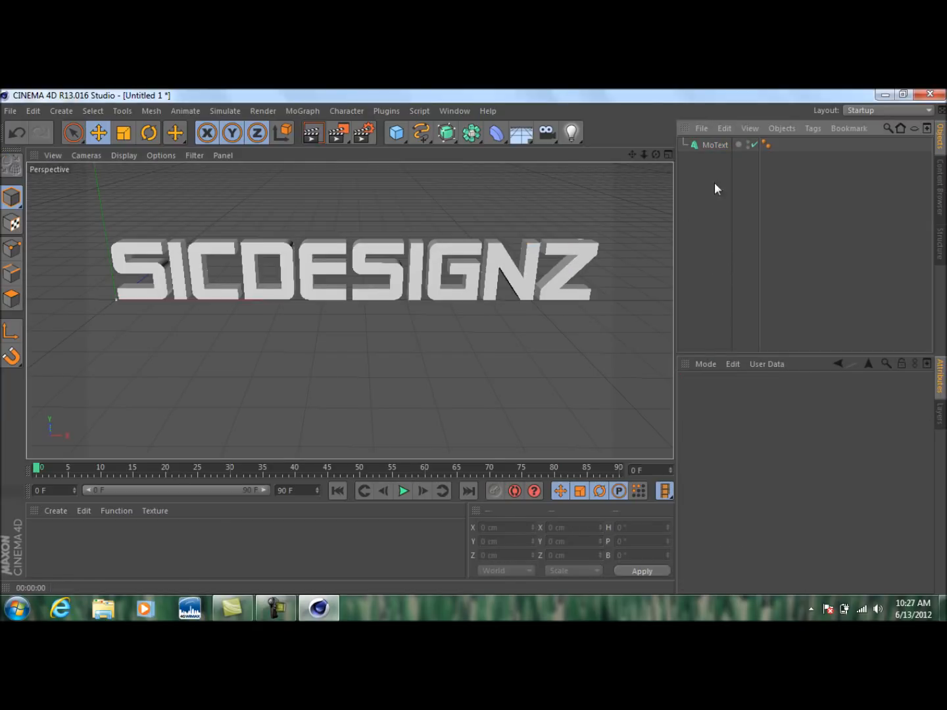
{"action": "left_click", "coordinate": [712, 146]}
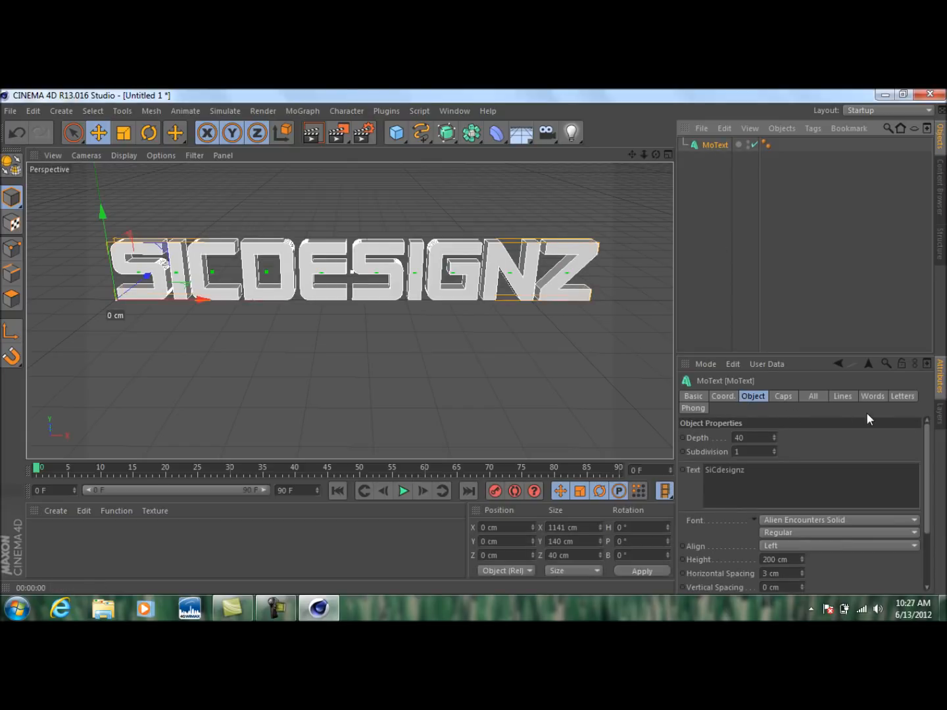
{"action": "left_click", "coordinate": [784, 397]}
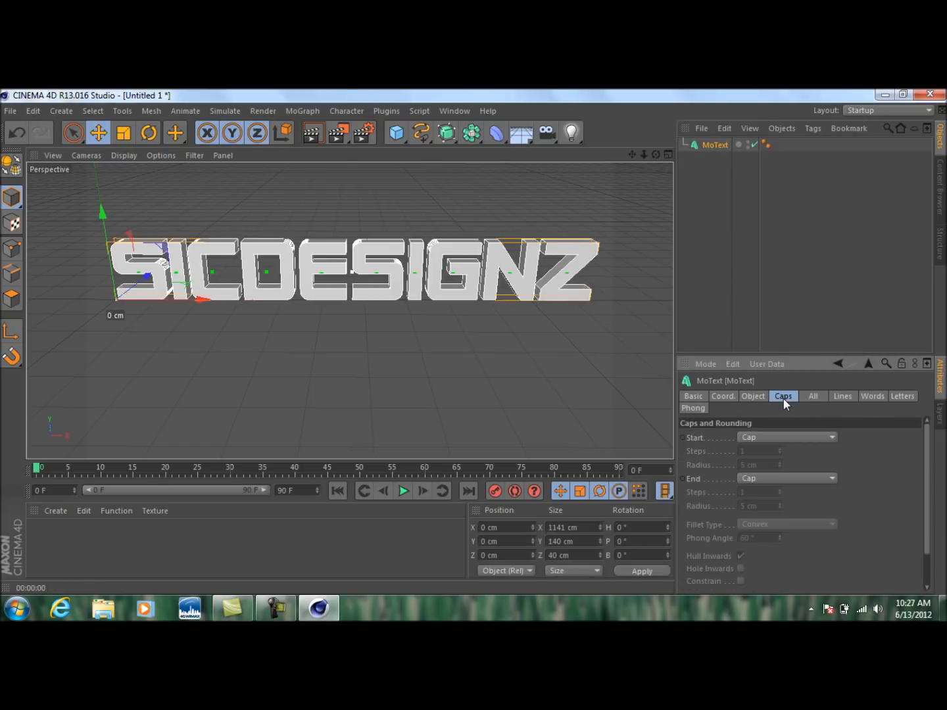
{"action": "left_click", "coordinate": [754, 395]}
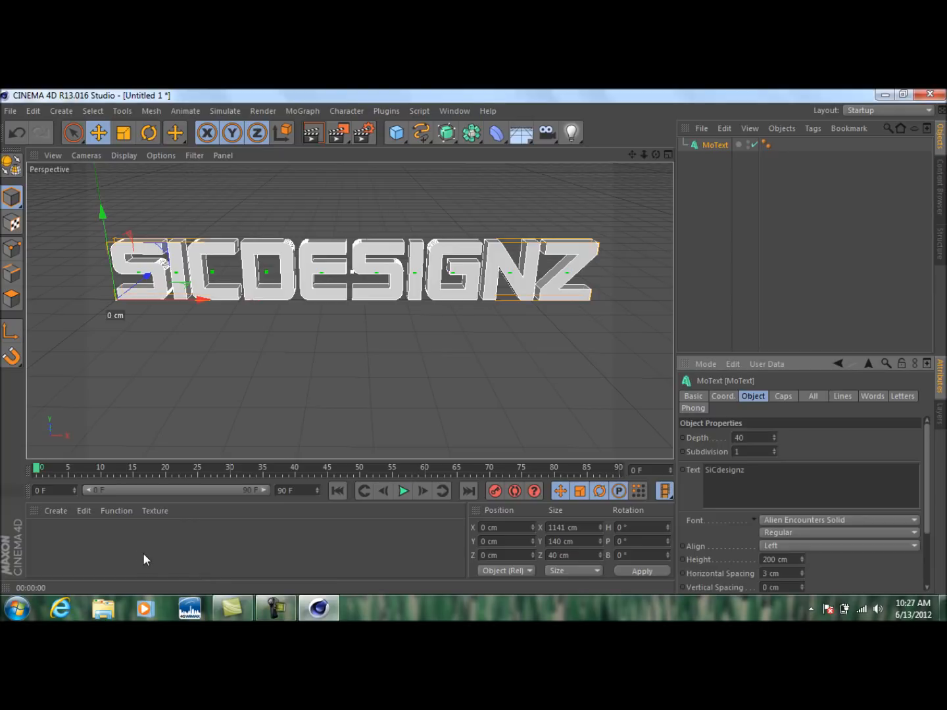
Create a new material and set its color to bright green, RGB 4, 255, 0.
{"action": "double_click", "coordinate": [55, 529]}
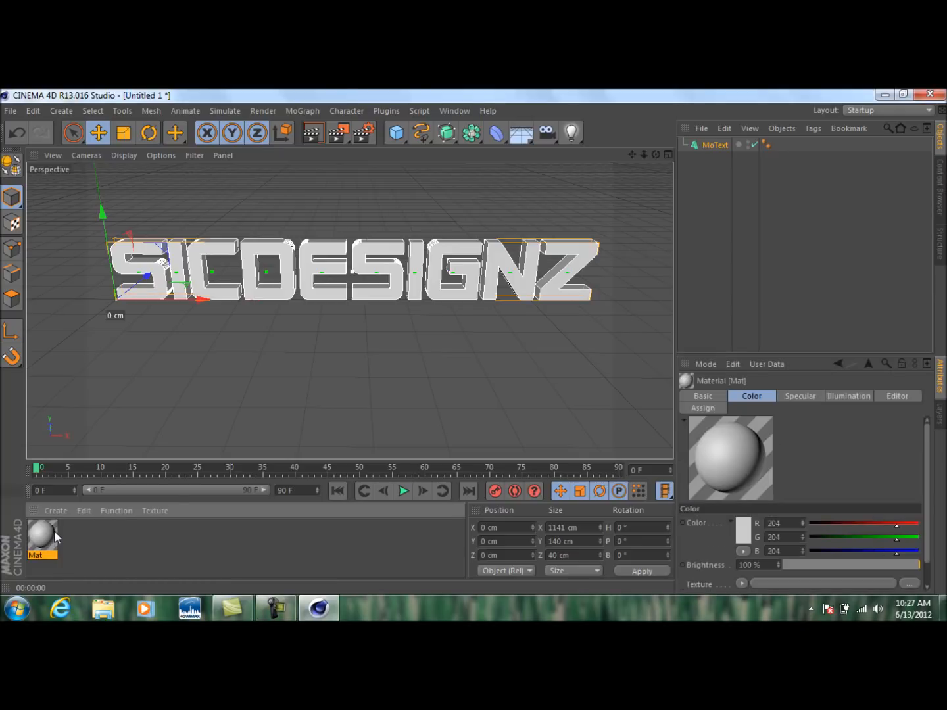
{"action": "double_click", "coordinate": [55, 536]}
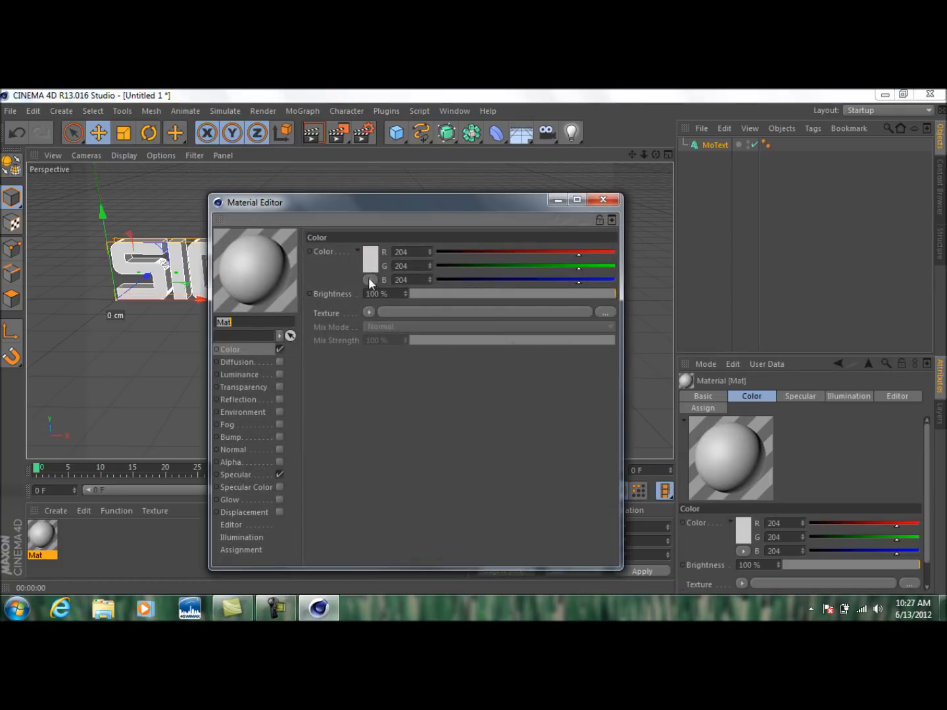
{"action": "left_click", "coordinate": [370, 280]}
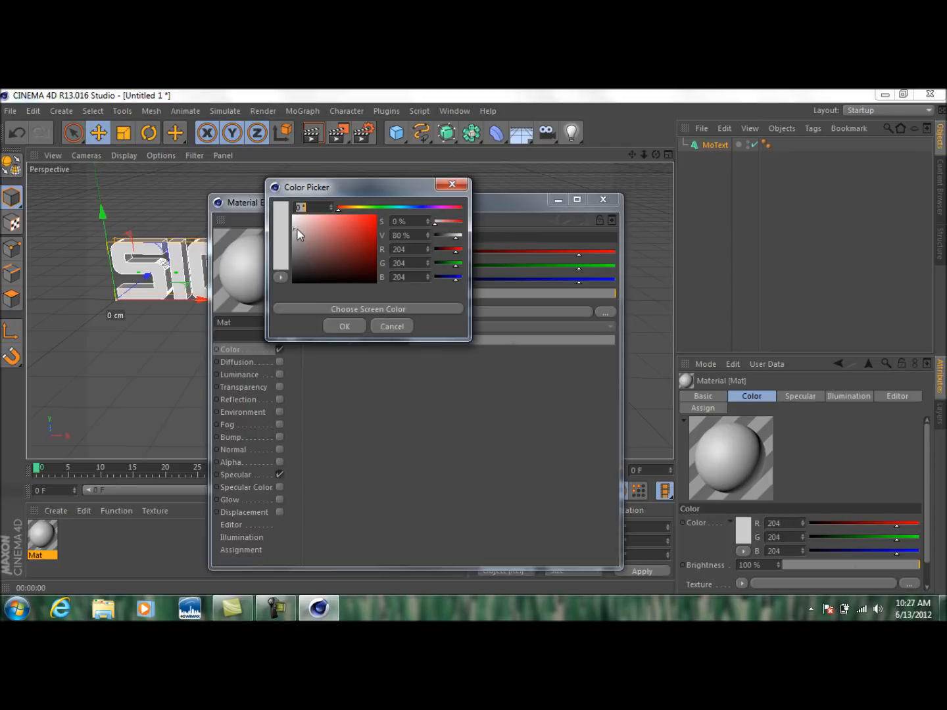
{"action": "mouse_move", "coordinate": [340, 215]}
{"action": "left_mouse_down"}
{"action": "mouse_move", "coordinate": [392, 213]}
{"action": "mouse_move", "coordinate": [379, 215]}
{"action": "left_mouse_up"}
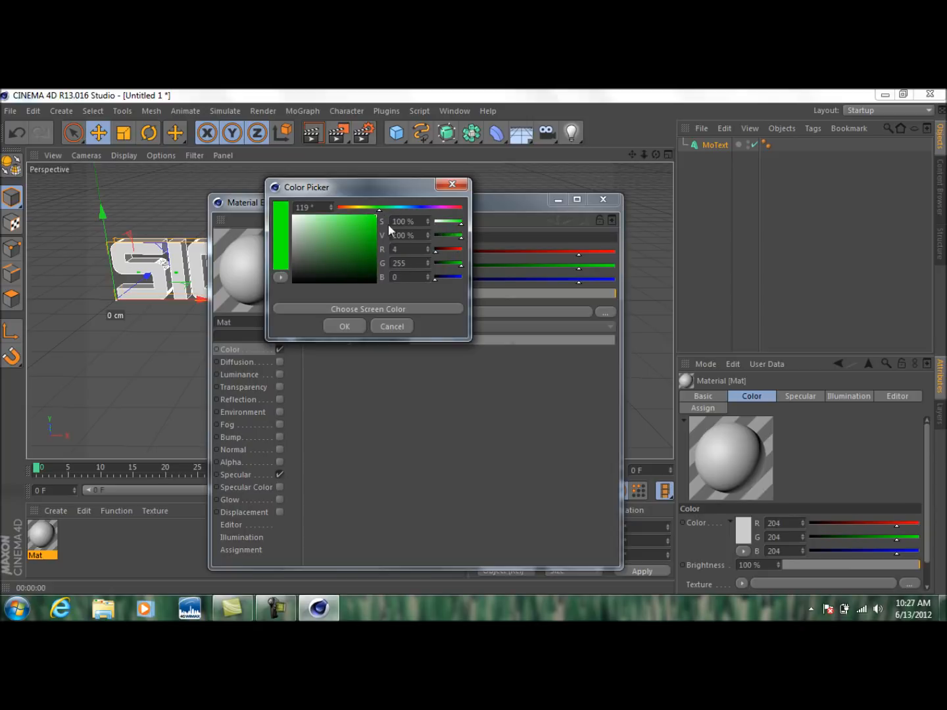
{"action": "left_click", "coordinate": [354, 331]}
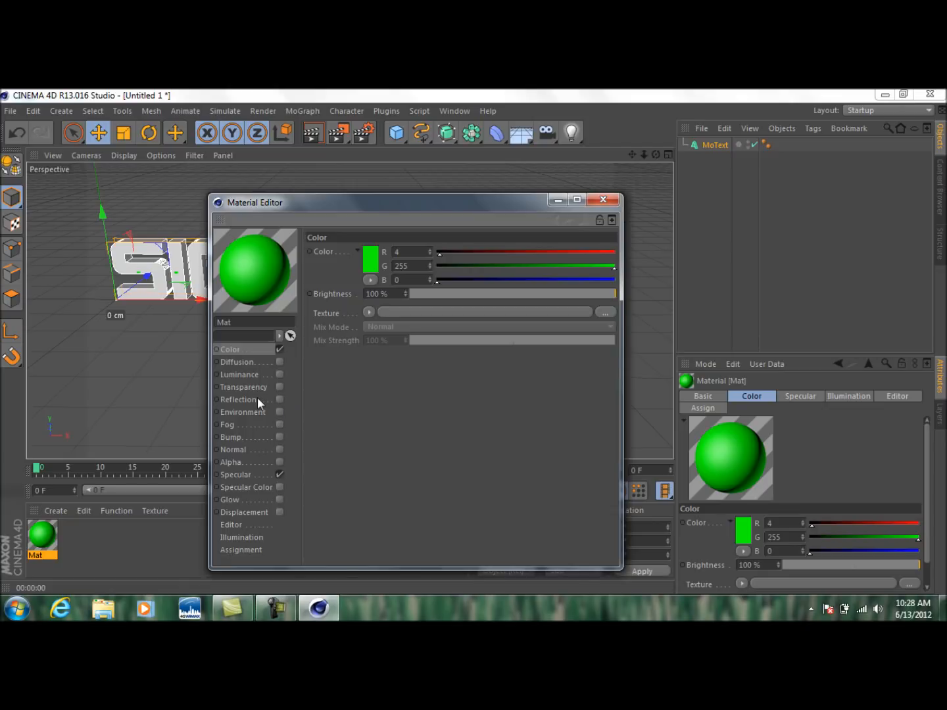
Enable reflection on the green material with 20% brightness and close the Material Editor.
{"action": "left_click", "coordinate": [278, 399]}
{"action": "double_click", "coordinate": [396, 291]}
{"action": "type", "text": "20"}
{"action": "key", "text": "Return"}
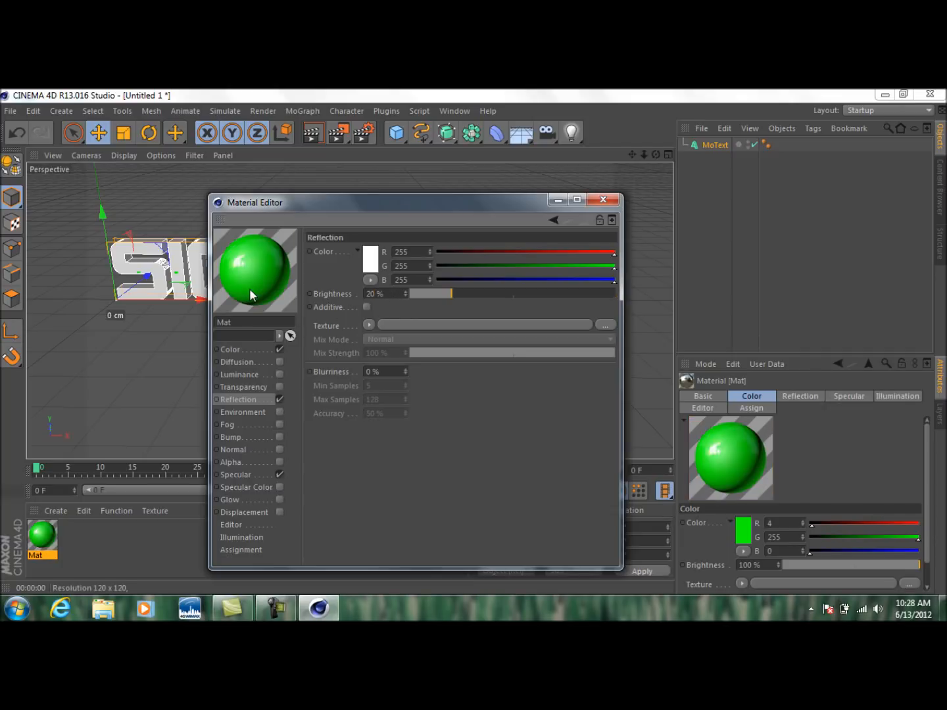
{"action": "left_click", "coordinate": [599, 202]}
Apply the green material to the SiCdesignz text and render the view as a preview.
{"action": "left_click_drag", "start_coordinate": [265, 275], "coordinate": [263, 264]}
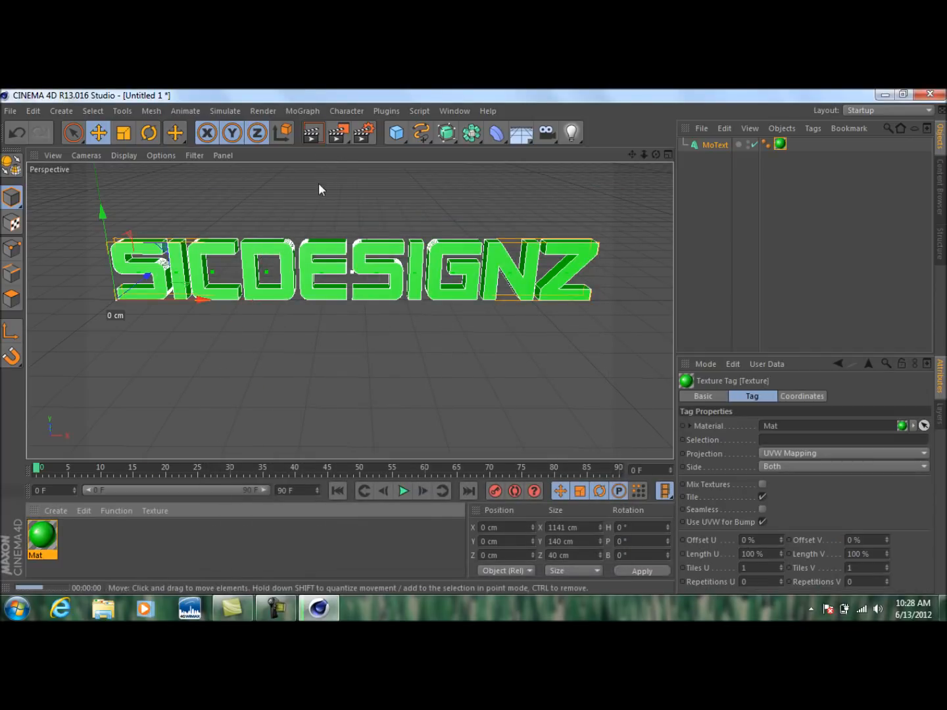
{"action": "key", "text": "ctrl+r"}
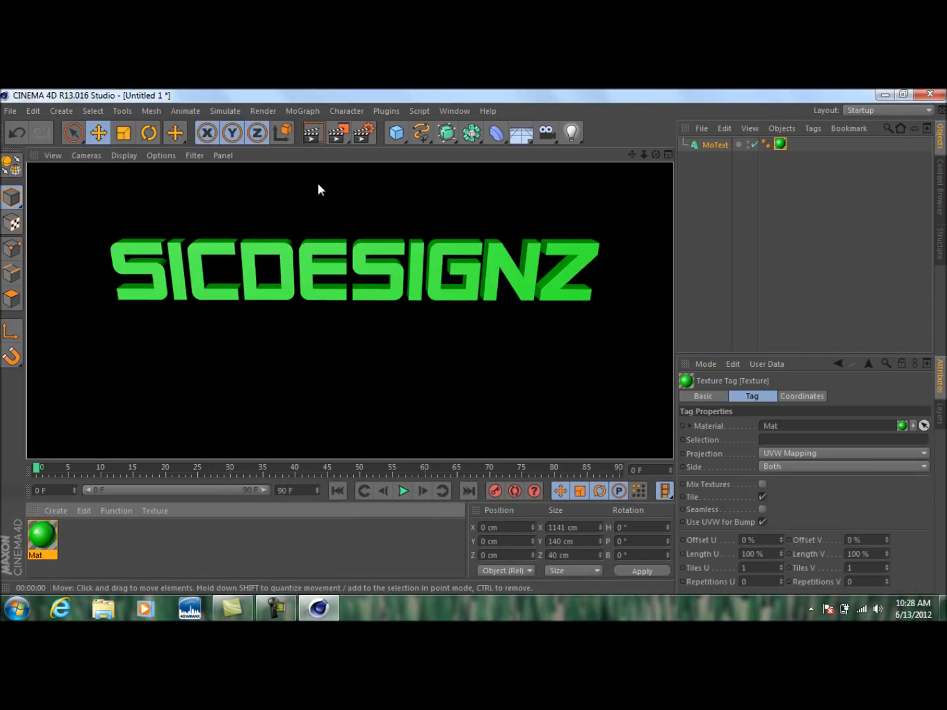
{"action": "left_click", "coordinate": [365, 216]}
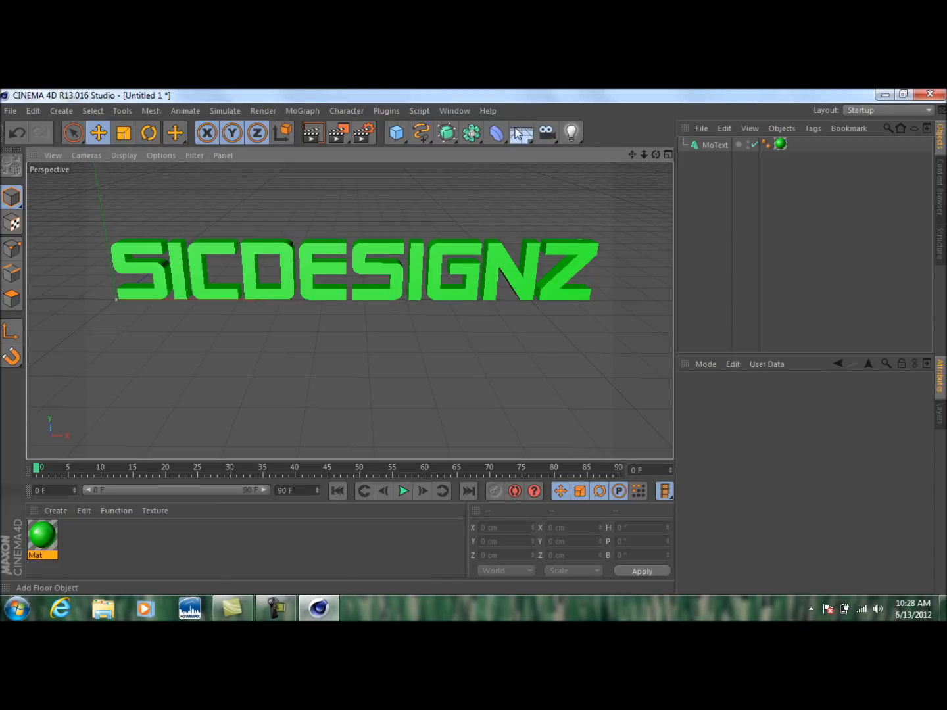
Add a floor object and move it along the X axis to about 499 cm, beneath the middle of the text.
{"action": "left_click_drag", "start_coordinate": [518, 135], "coordinate": [585, 140]}
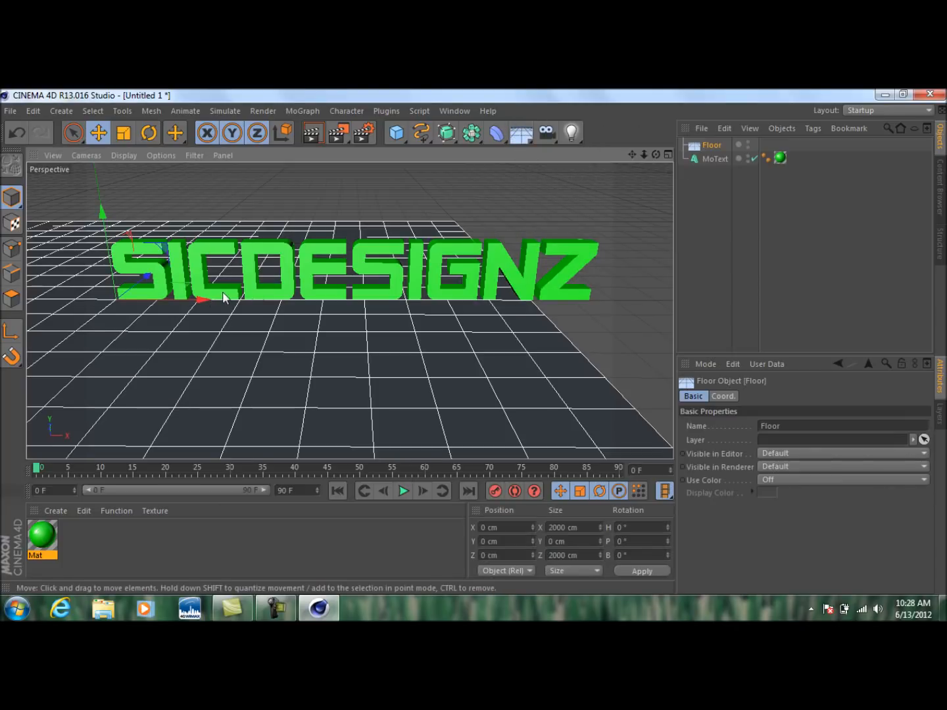
{"action": "left_click_drag", "start_coordinate": [210, 299], "coordinate": [414, 313]}
Create a Nukei shader material, apply it to the floor and render the view.
{"action": "double_click", "coordinate": [112, 545]}
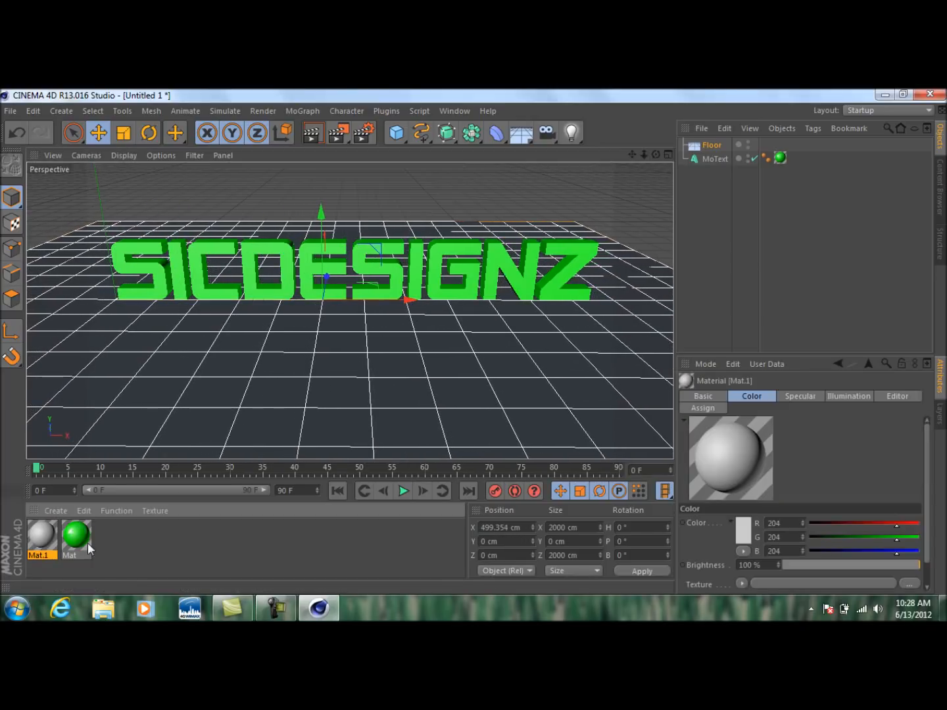
{"action": "key", "text": "Delete"}
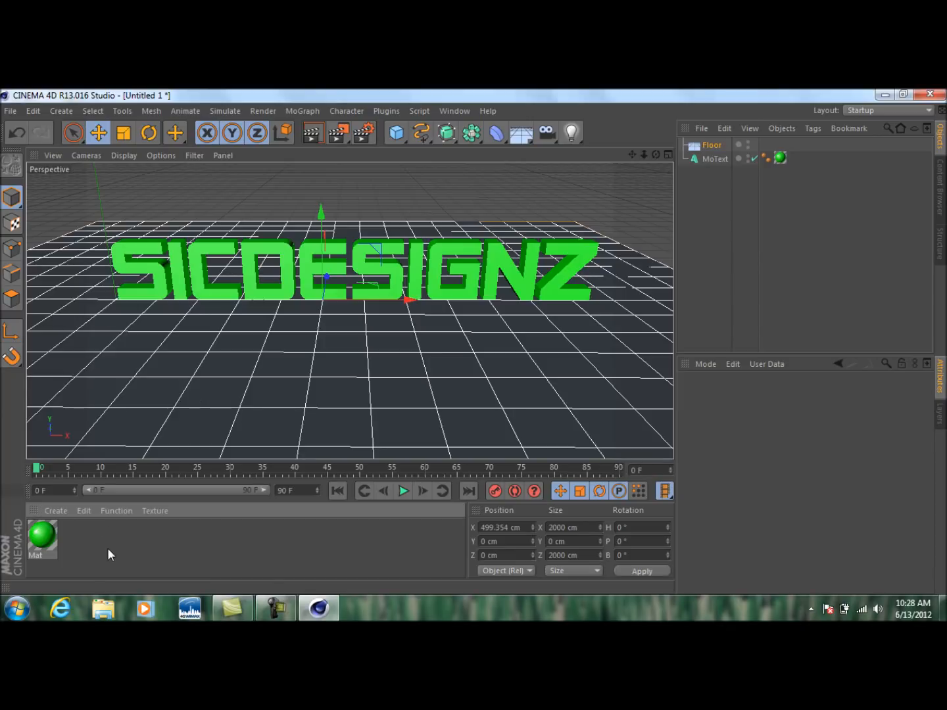
{"action": "left_click", "coordinate": [66, 512]}
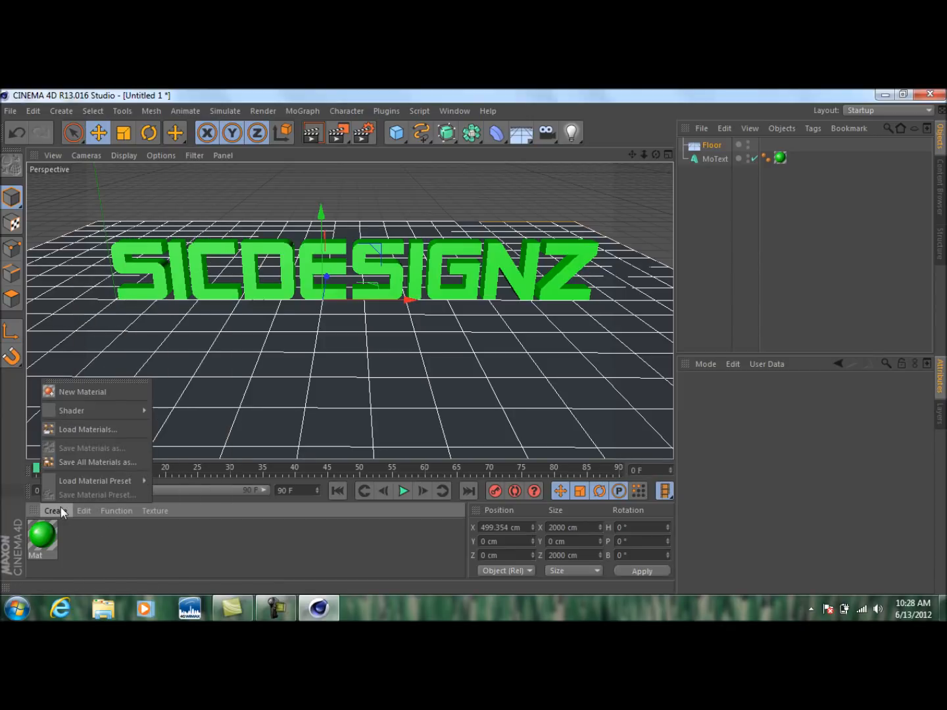
{"action": "mouse_move", "coordinate": [131, 412]}
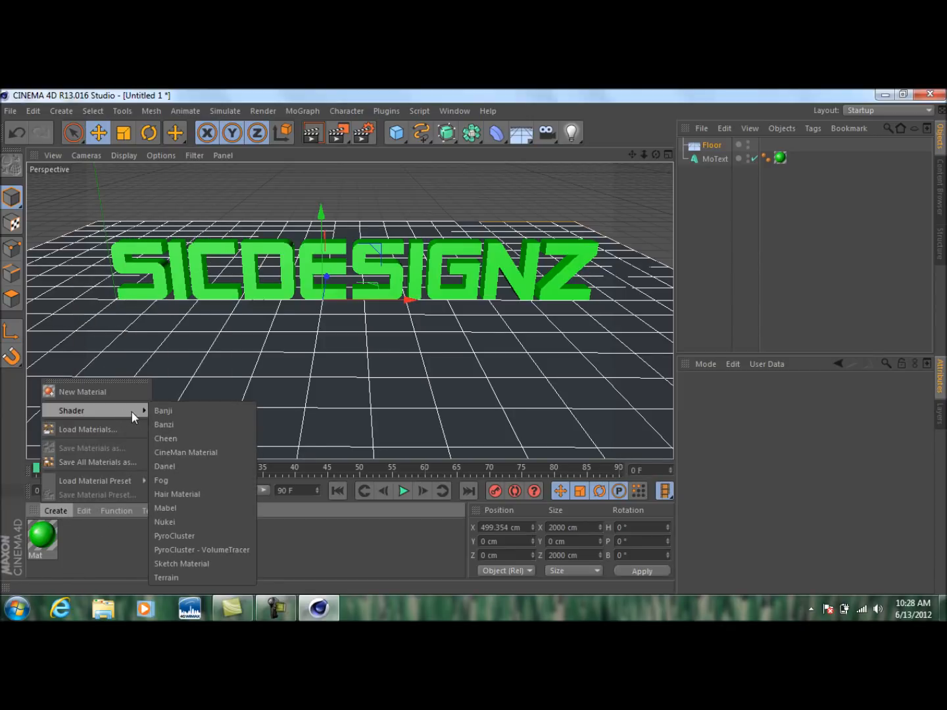
{"action": "left_click", "coordinate": [193, 521]}
{"action": "left_click_drag", "start_coordinate": [44, 546], "coordinate": [200, 414]}
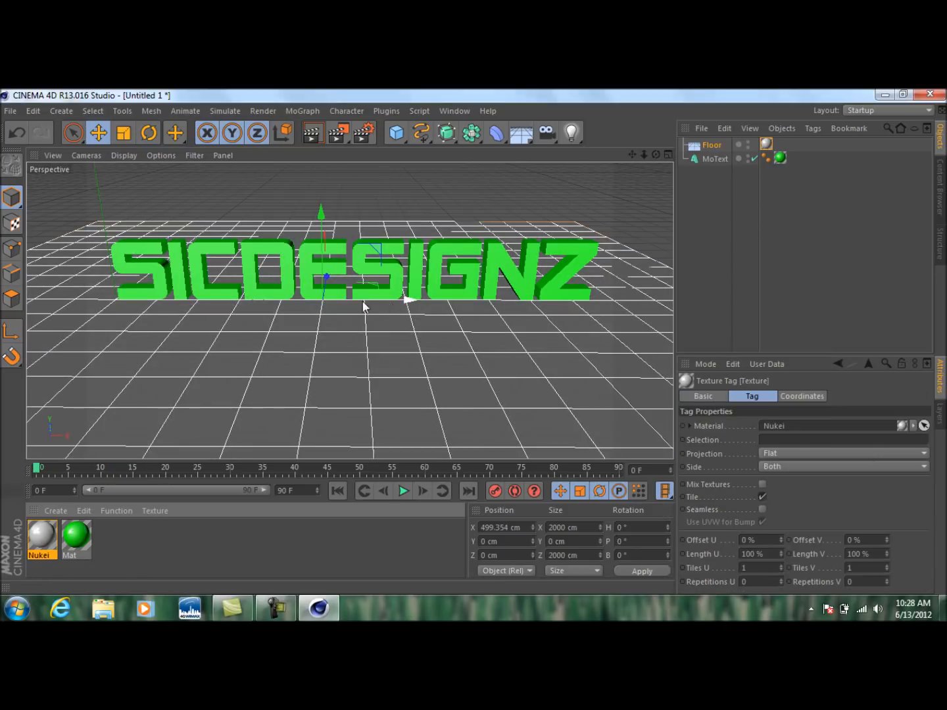
{"action": "left_click", "coordinate": [303, 133]}
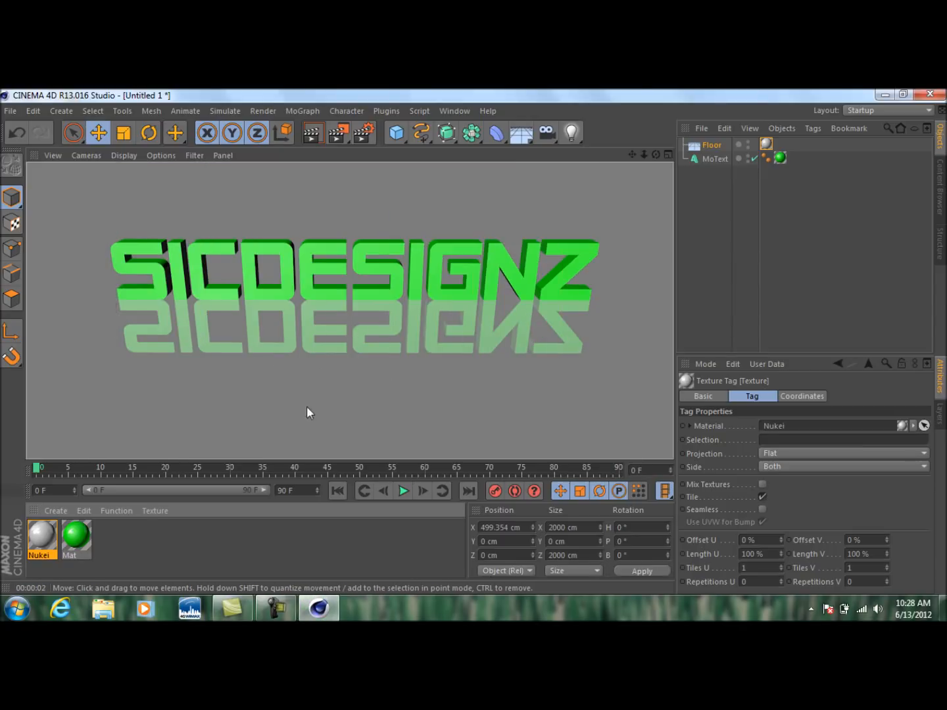
{"action": "left_click", "coordinate": [137, 547]}
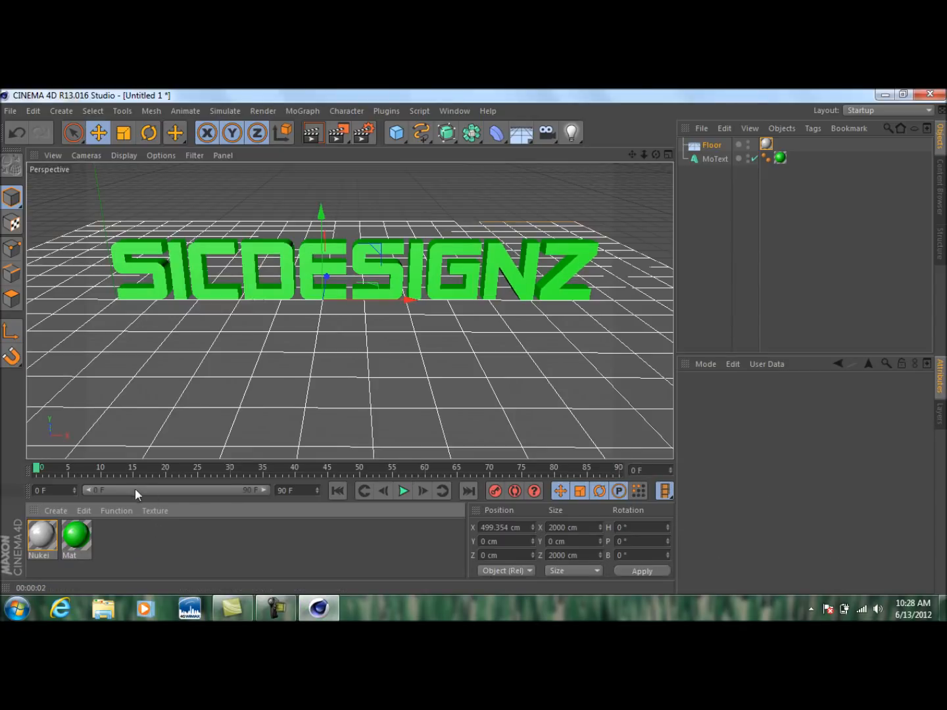
Set the Diffuse A illumination of the floor's Nukei material to 70% and close the Material Editor.
{"action": "double_click", "coordinate": [43, 535]}
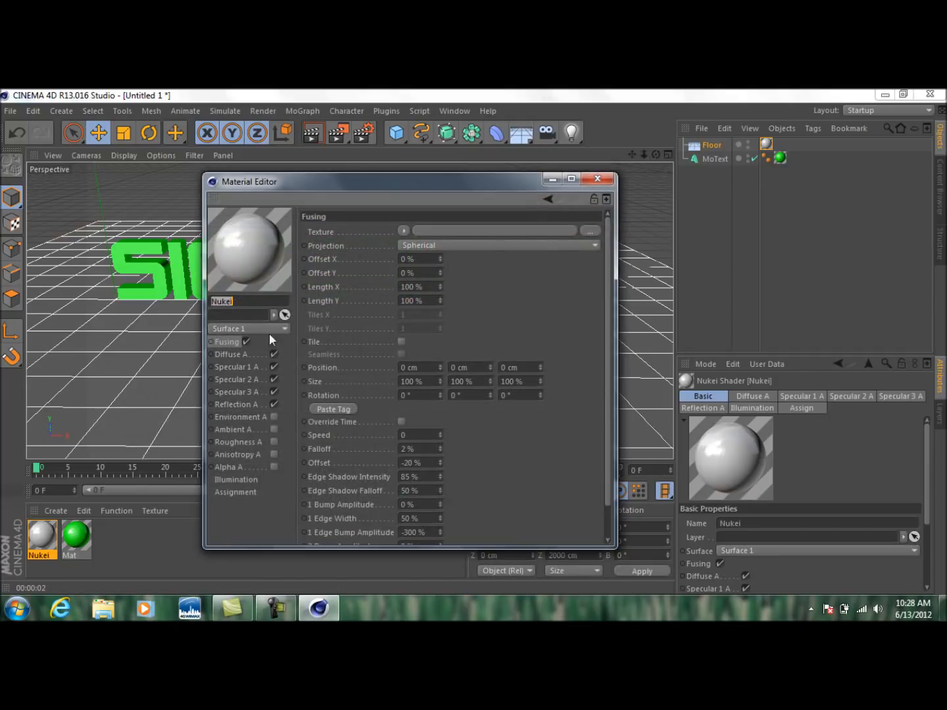
{"action": "left_click", "coordinate": [242, 355]}
{"action": "left_click", "coordinate": [387, 271]}
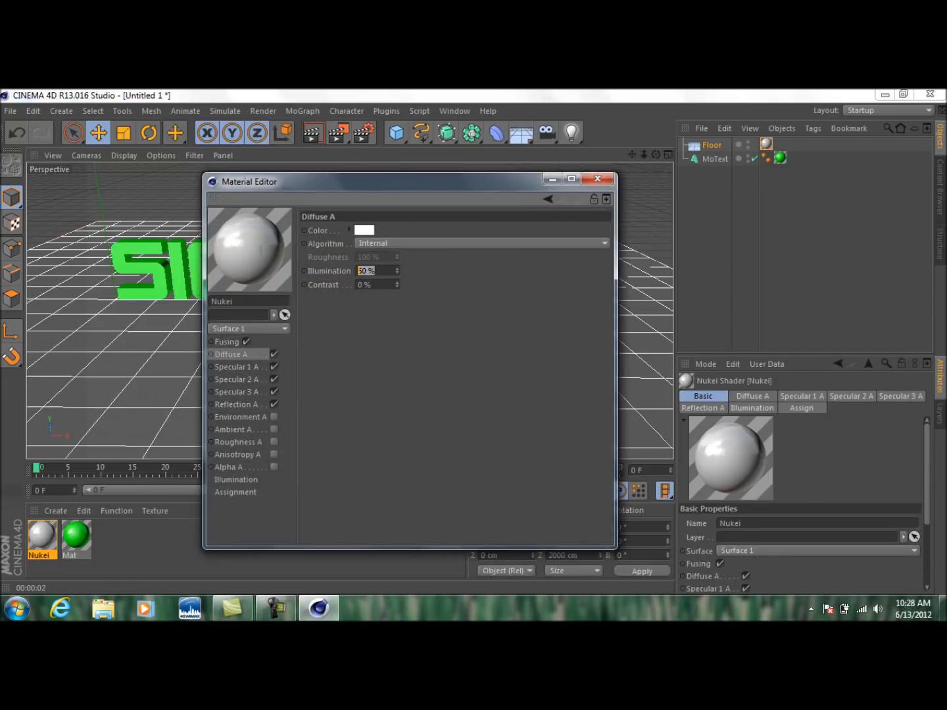
{"action": "type", "text": "70"}
{"action": "key", "text": "Return"}
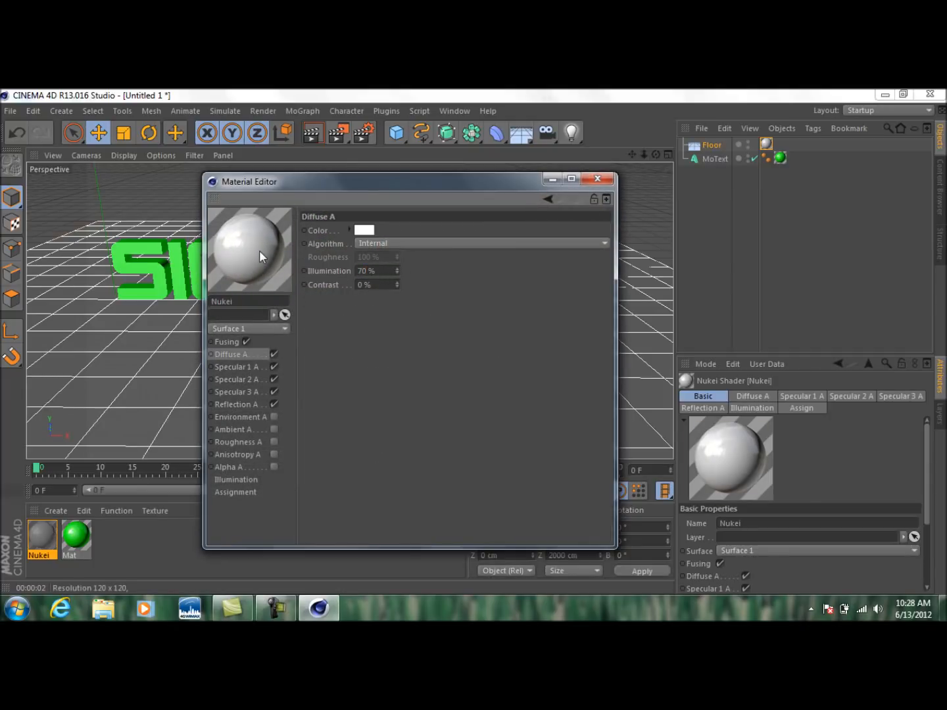
{"action": "left_click", "coordinate": [597, 178]}
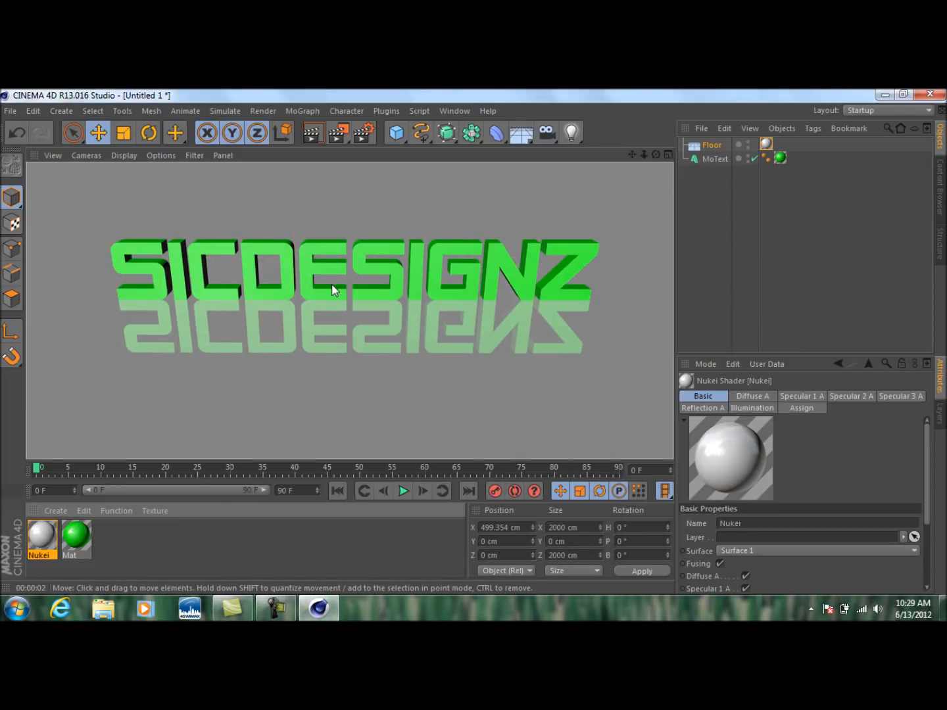
Add a light, position it above and in front of the text at about X 558, Y 297, Z -776 cm, and render the view.
{"action": "left_click", "coordinate": [703, 318]}
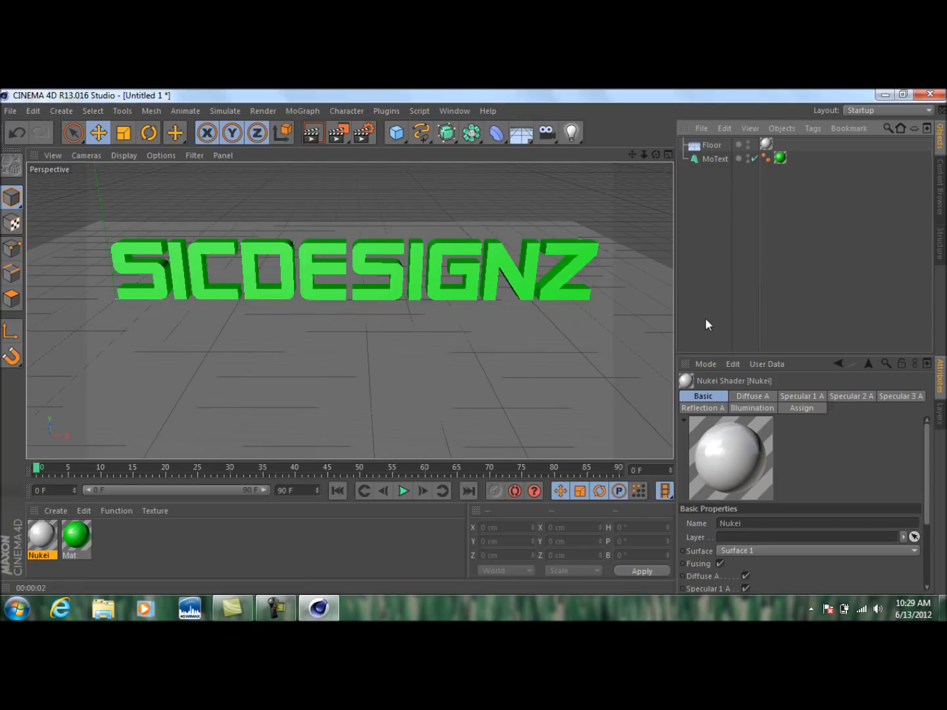
{"action": "left_click", "coordinate": [572, 133]}
{"action": "left_click", "coordinate": [600, 147]}
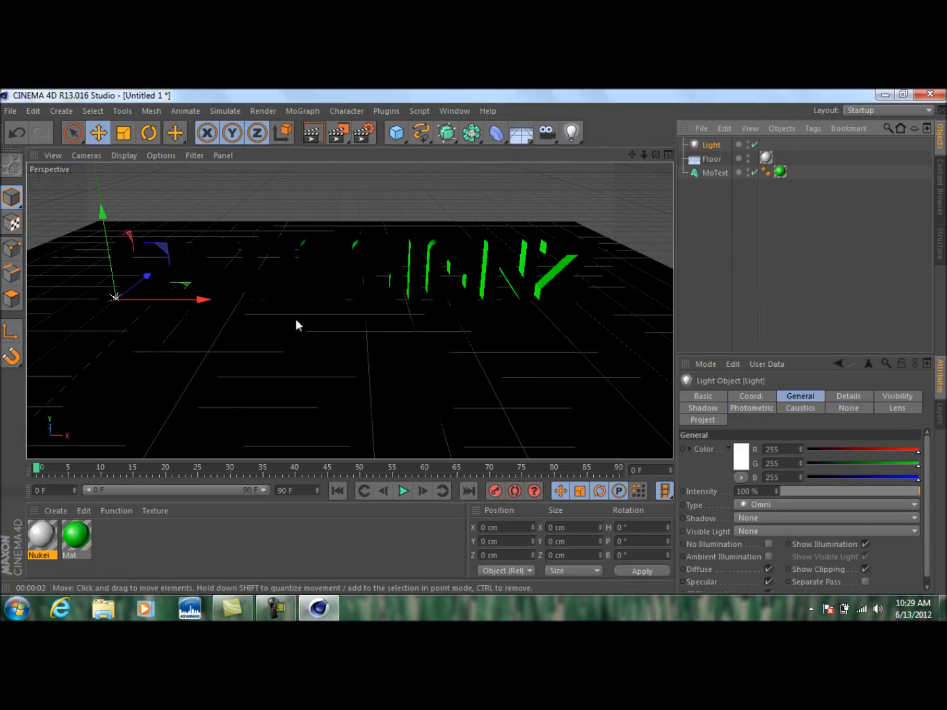
{"action": "left_click_drag", "start_coordinate": [157, 286], "coordinate": [128, 407]}
{"action": "left_click_drag", "start_coordinate": [71, 336], "coordinate": [59, 172]}
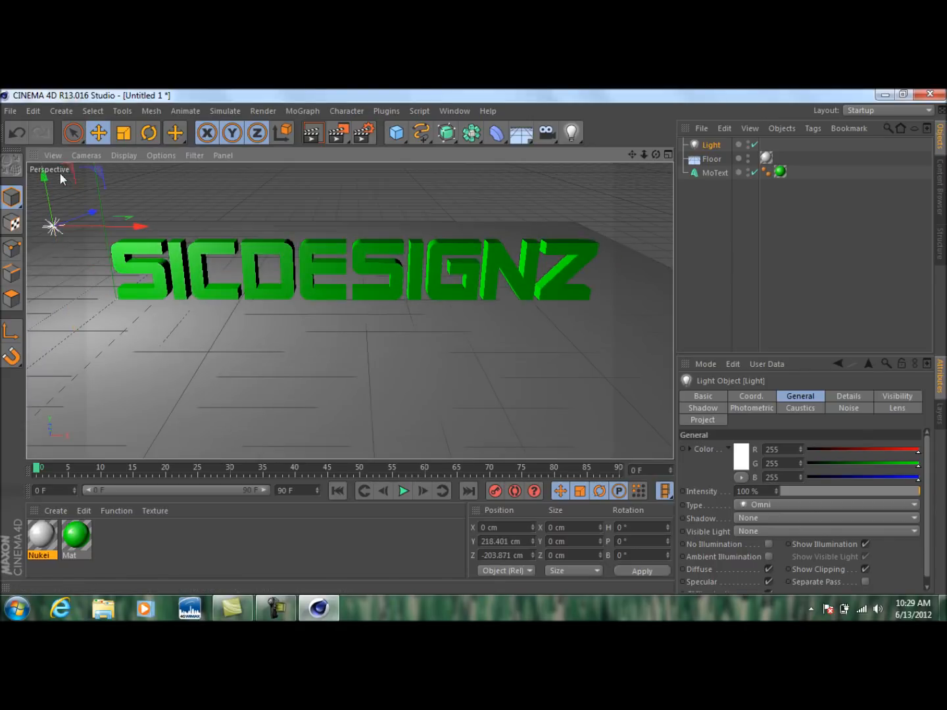
{"action": "left_click_drag", "start_coordinate": [121, 217], "coordinate": [408, 254]}
{"action": "left_click_drag", "start_coordinate": [336, 213], "coordinate": [317, 204]}
{"action": "left_click_drag", "start_coordinate": [318, 250], "coordinate": [349, 257]}
{"action": "left_click_drag", "start_coordinate": [337, 213], "coordinate": [337, 207]}
{"action": "left_click", "coordinate": [312, 133]}
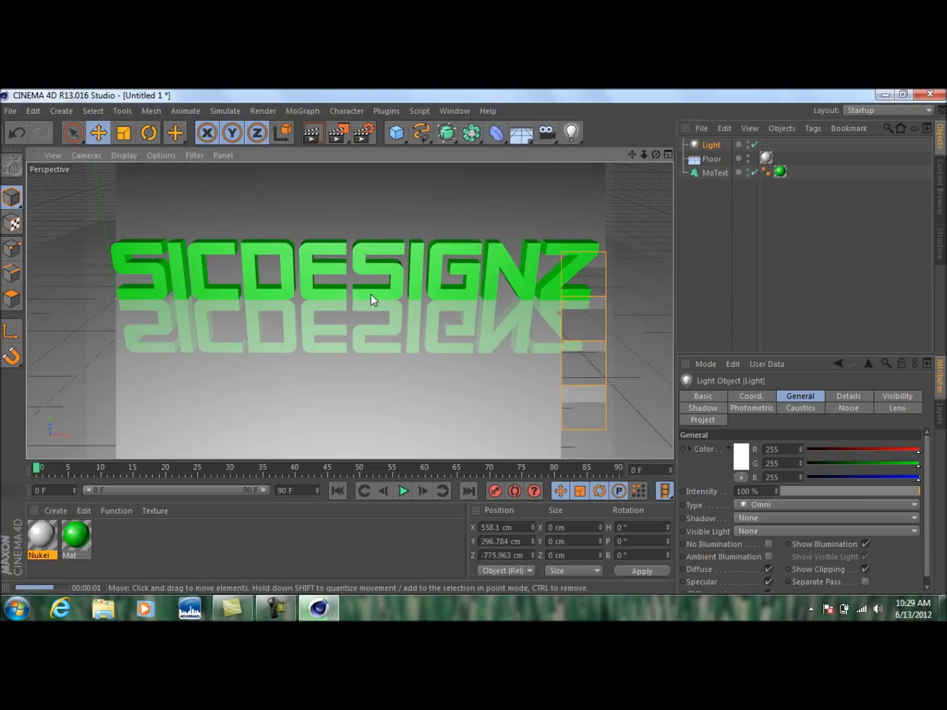
Set the light's shadow type to Shadow Maps (Soft) and render the view as a preview.
{"action": "left_click", "coordinate": [725, 299]}
{"action": "left_click", "coordinate": [339, 275]}
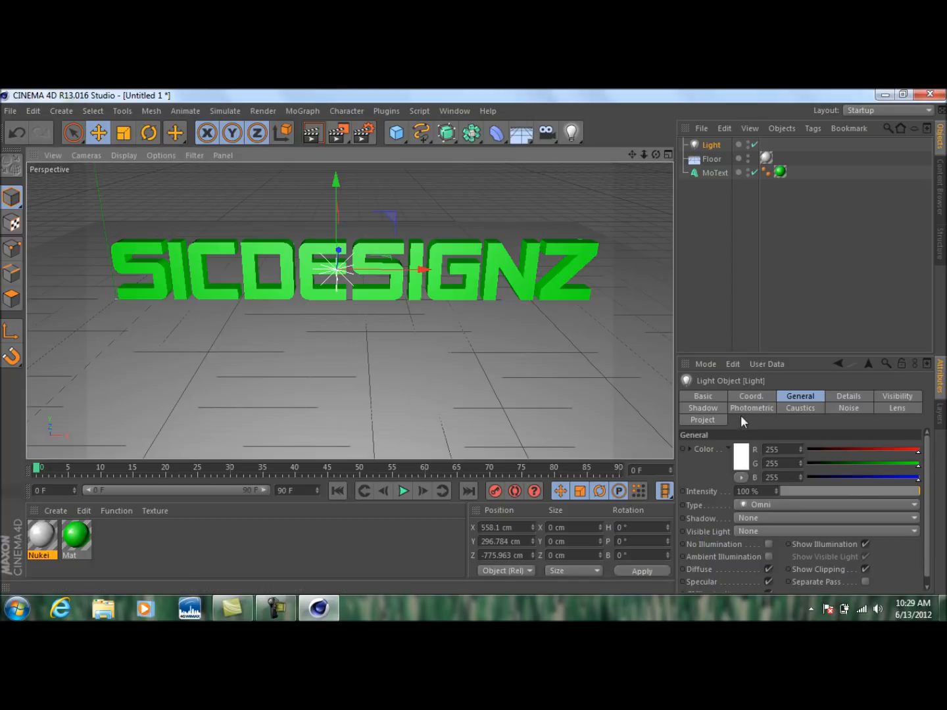
{"action": "left_click", "coordinate": [725, 406]}
{"action": "left_click", "coordinate": [769, 447]}
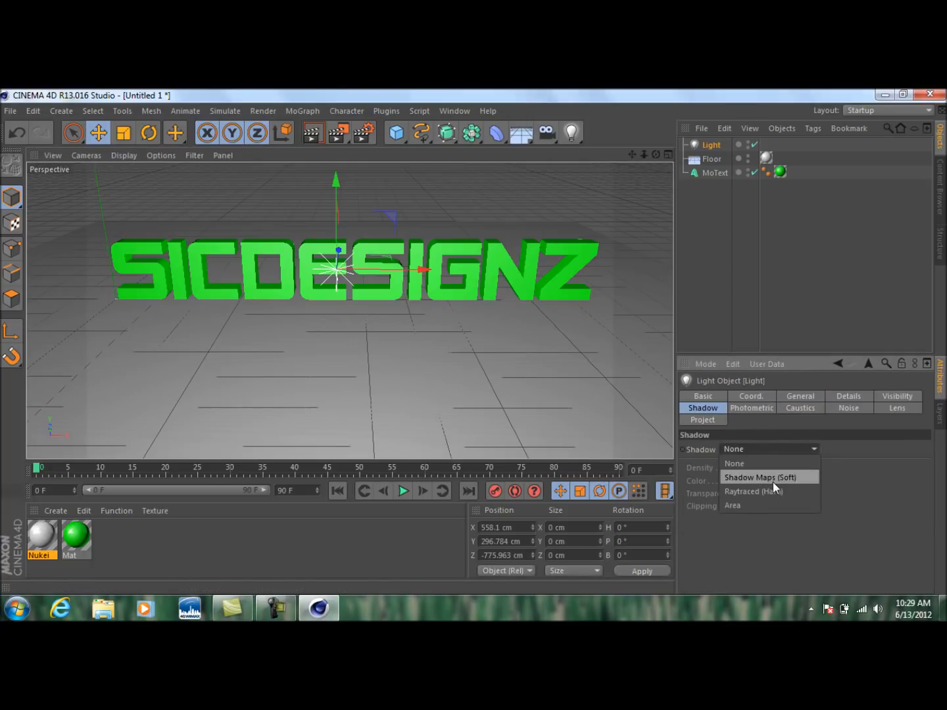
{"action": "left_click", "coordinate": [772, 477]}
{"action": "left_click", "coordinate": [311, 133]}
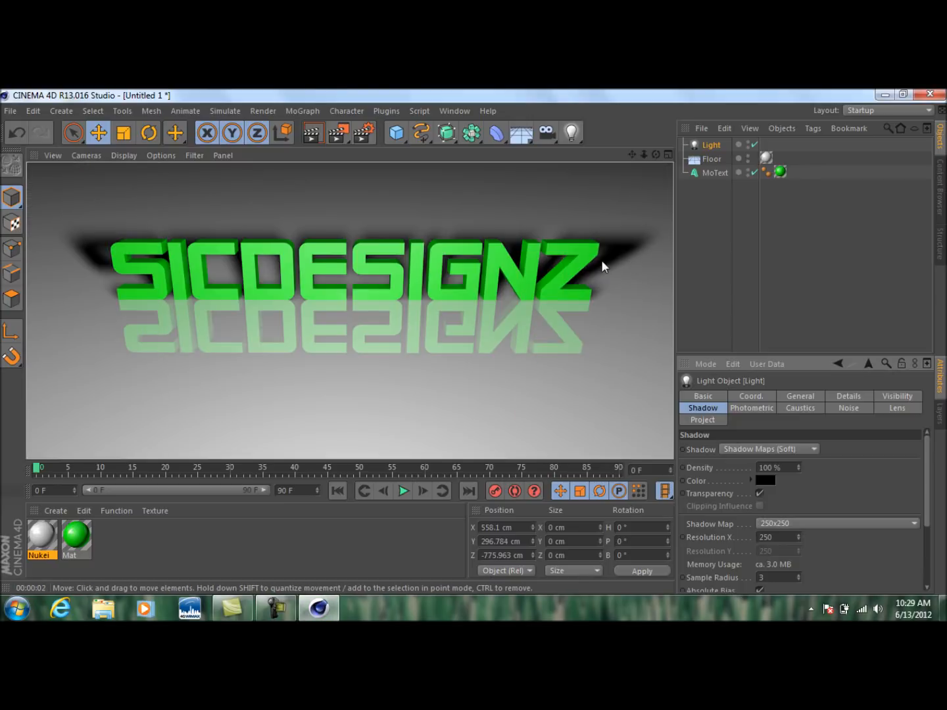
{"action": "left_click", "coordinate": [729, 259]}
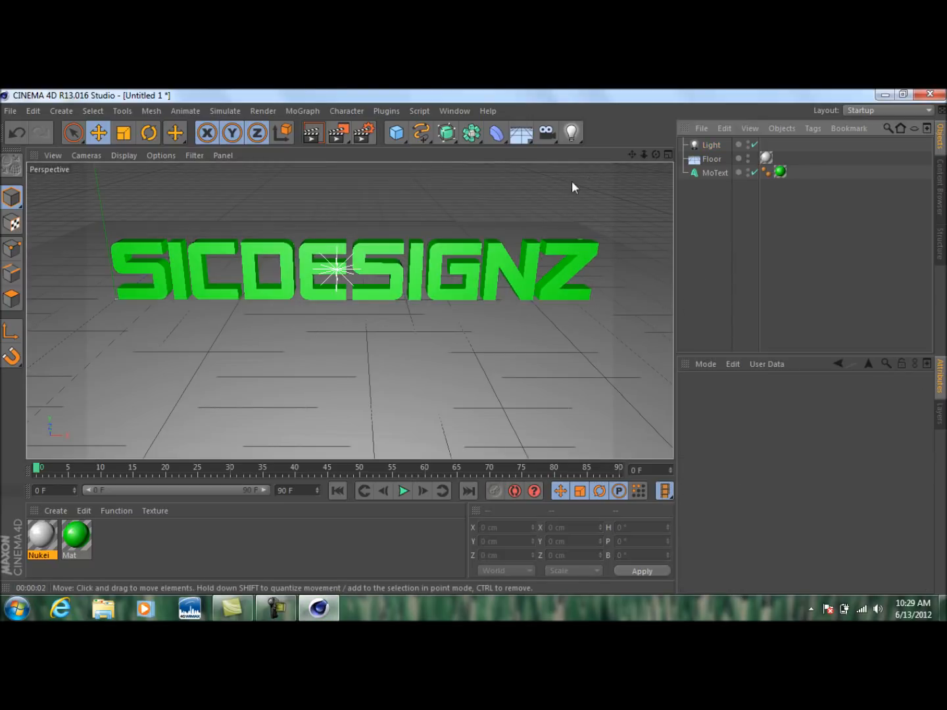
Add the OverheadSoftbox preset from the Greyscalegorilla light kit in the Content Browser and render the view.
{"action": "left_click", "coordinate": [447, 112]}
{"action": "left_click", "coordinate": [469, 182]}
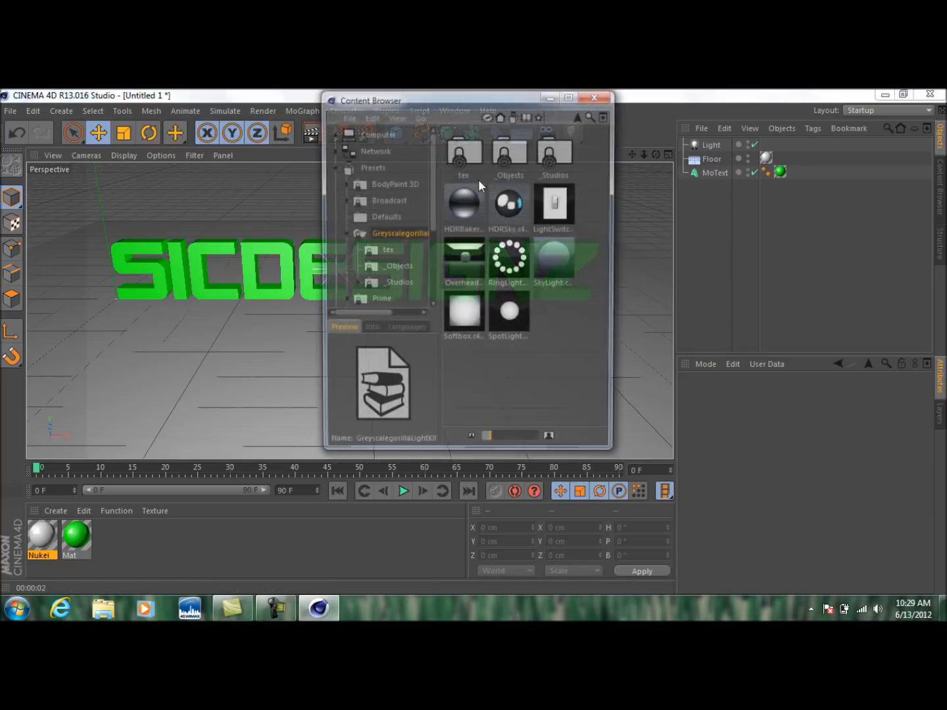
{"action": "left_click_drag", "start_coordinate": [457, 99], "coordinate": [408, 162]}
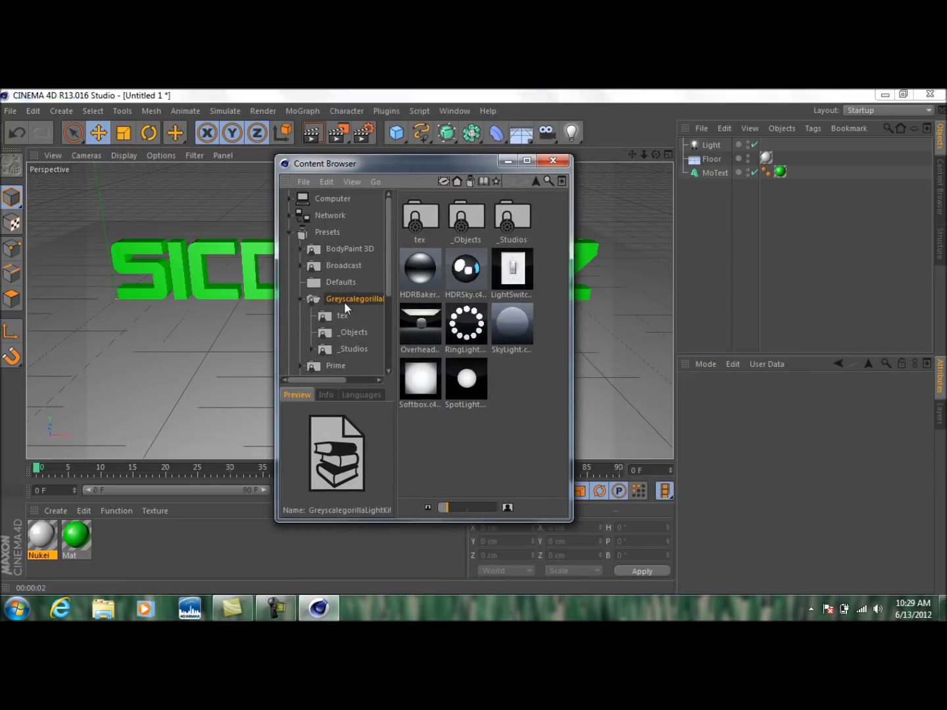
{"action": "left_click_drag", "start_coordinate": [340, 379], "coordinate": [307, 362]}
{"action": "left_click_drag", "start_coordinate": [420, 164], "coordinate": [419, 154]}
{"action": "double_click", "coordinate": [421, 315]}
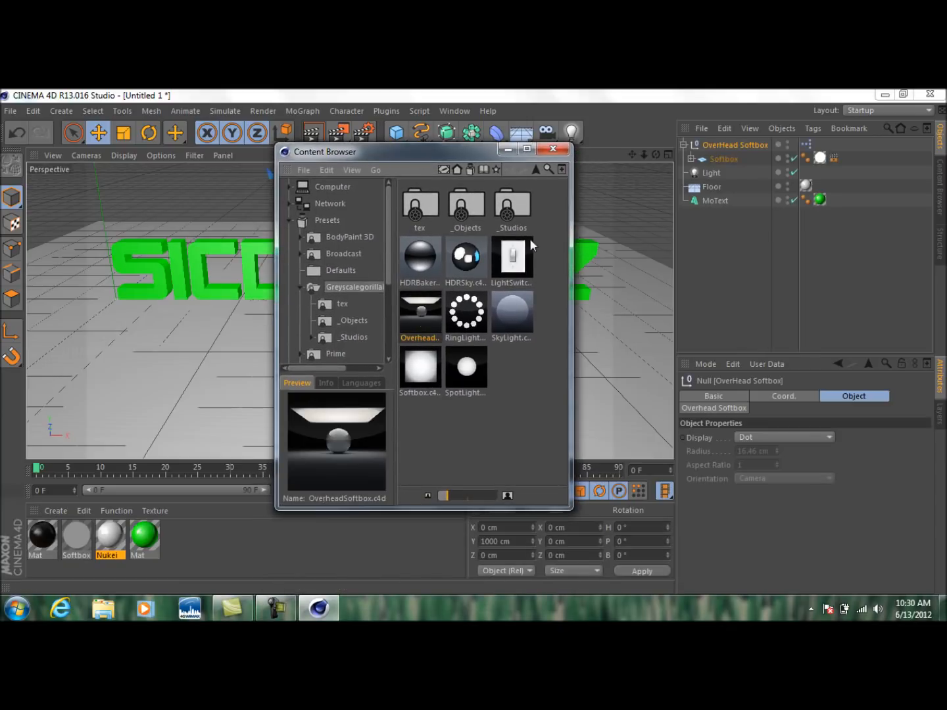
{"action": "left_click", "coordinate": [552, 149]}
{"action": "left_click", "coordinate": [311, 135]}
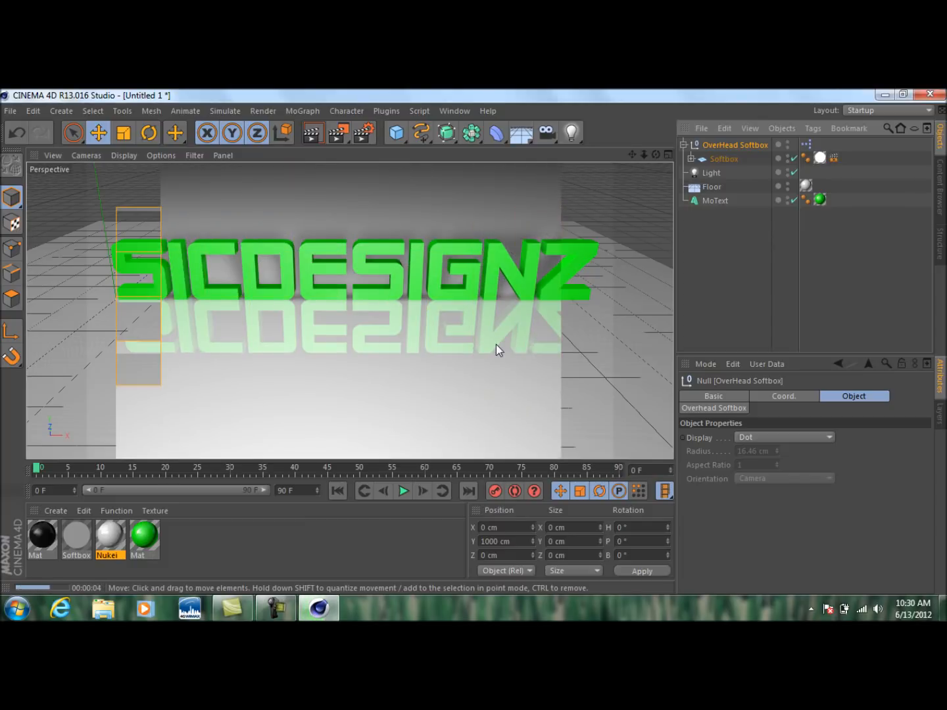
{"action": "left_click", "coordinate": [708, 287]}
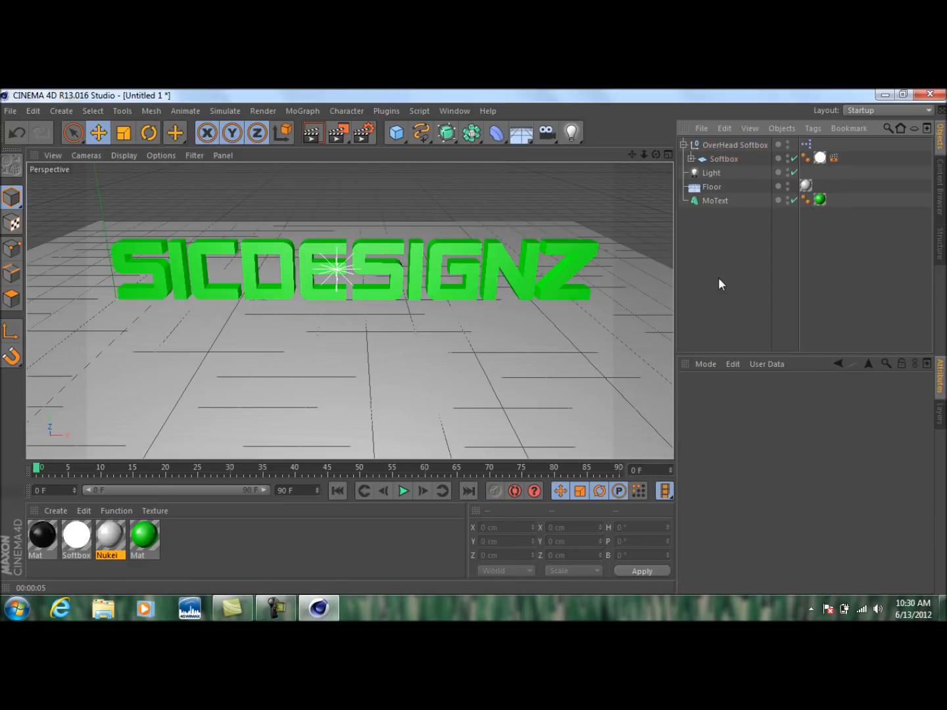
Start the Thrausi plugin on the MoText object and choose a different dynamic mode.
{"action": "left_click_drag", "start_coordinate": [339, 309], "coordinate": [349, 310], "text": "alt"}
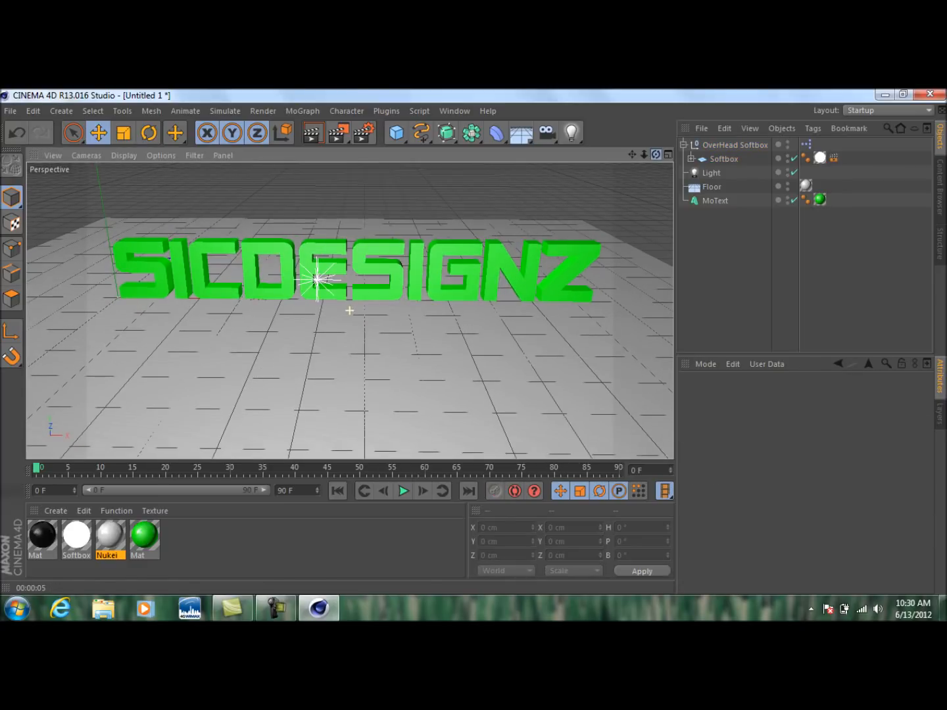
{"action": "left_click_drag", "start_coordinate": [633, 154], "coordinate": [624, 155]}
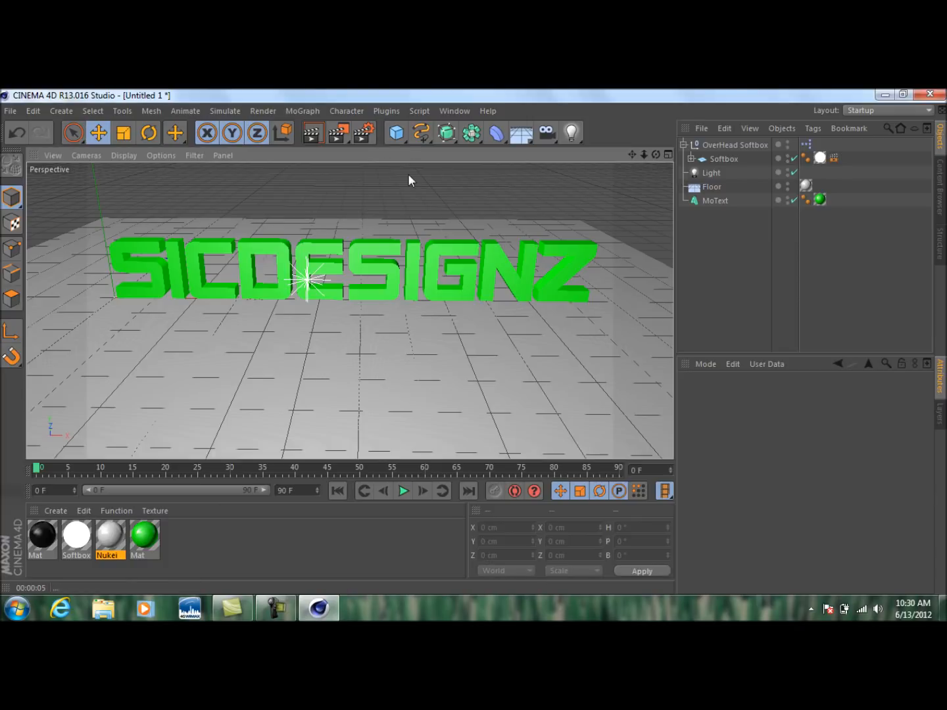
{"action": "left_click", "coordinate": [713, 201]}
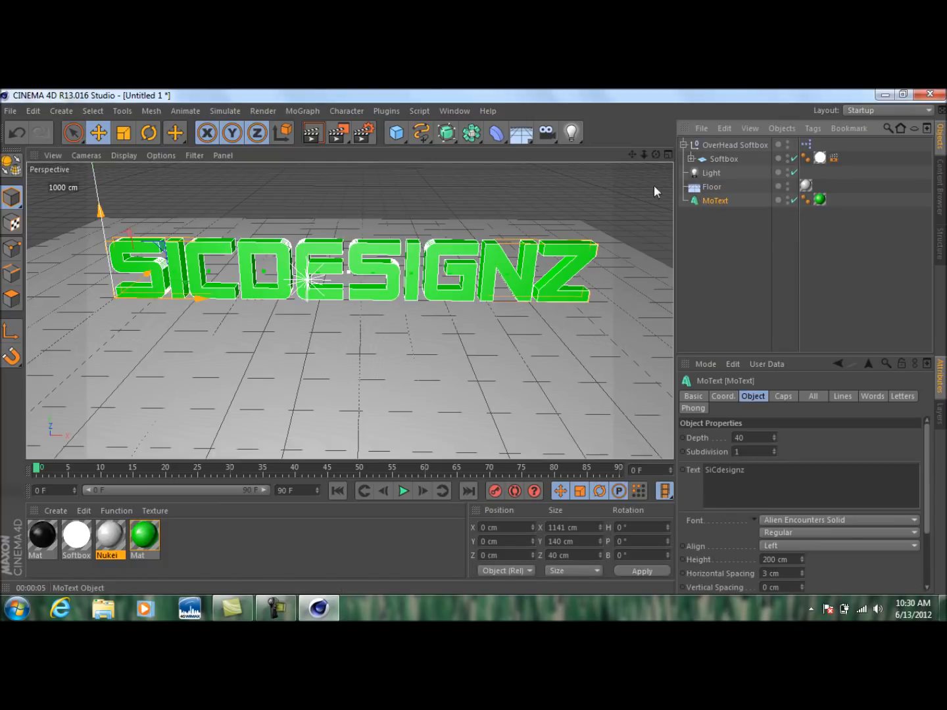
{"action": "left_click", "coordinate": [378, 111]}
{"action": "mouse_move", "coordinate": [433, 152]}
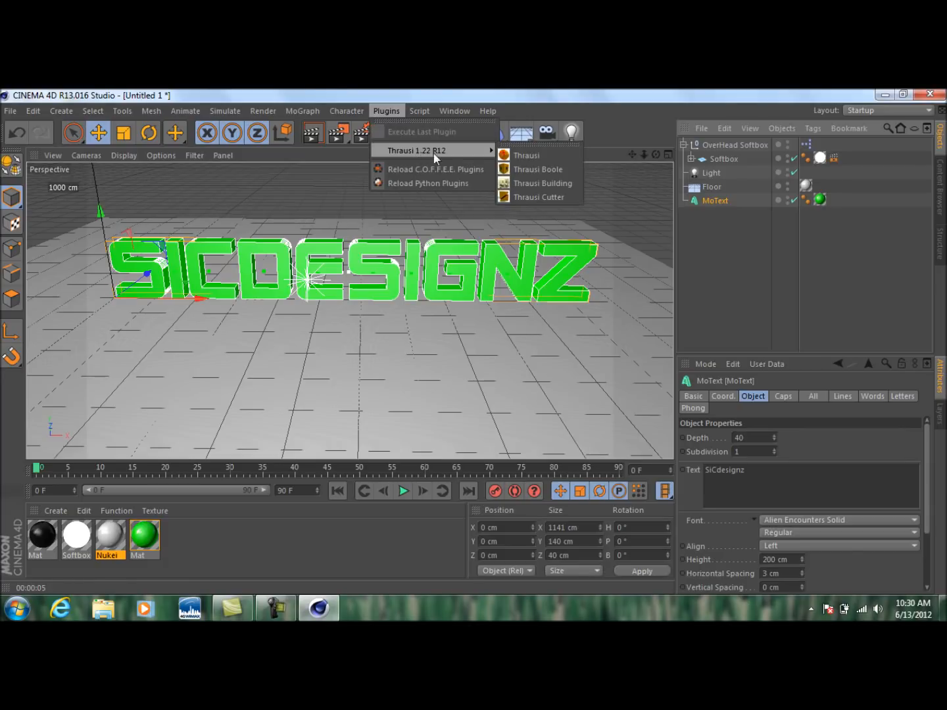
{"action": "left_click", "coordinate": [520, 153]}
{"action": "left_click_drag", "start_coordinate": [508, 100], "coordinate": [538, 148]}
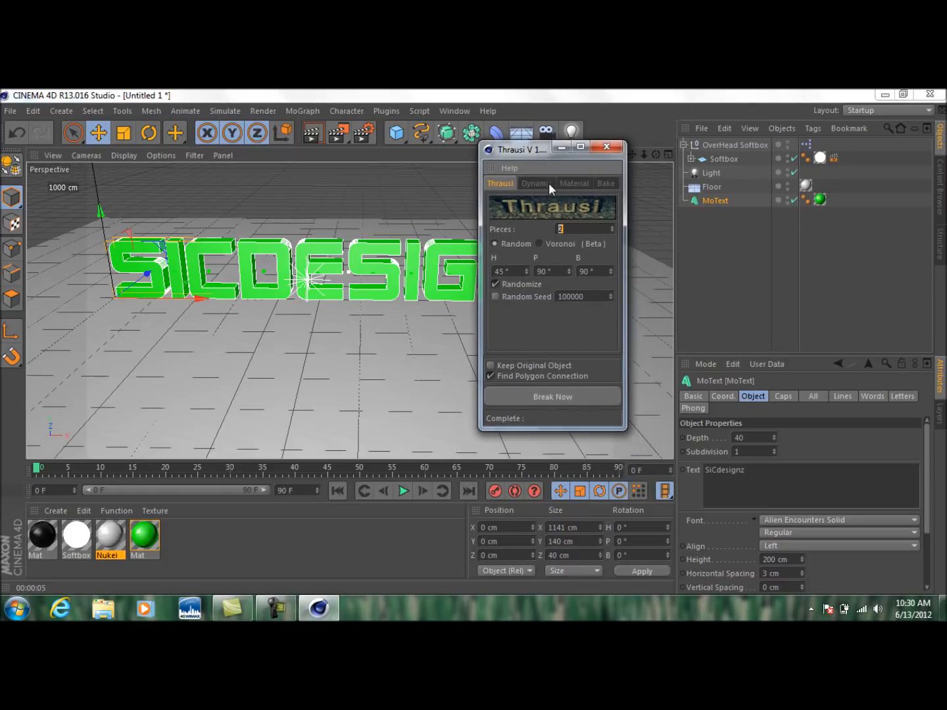
{"action": "left_click", "coordinate": [541, 184]}
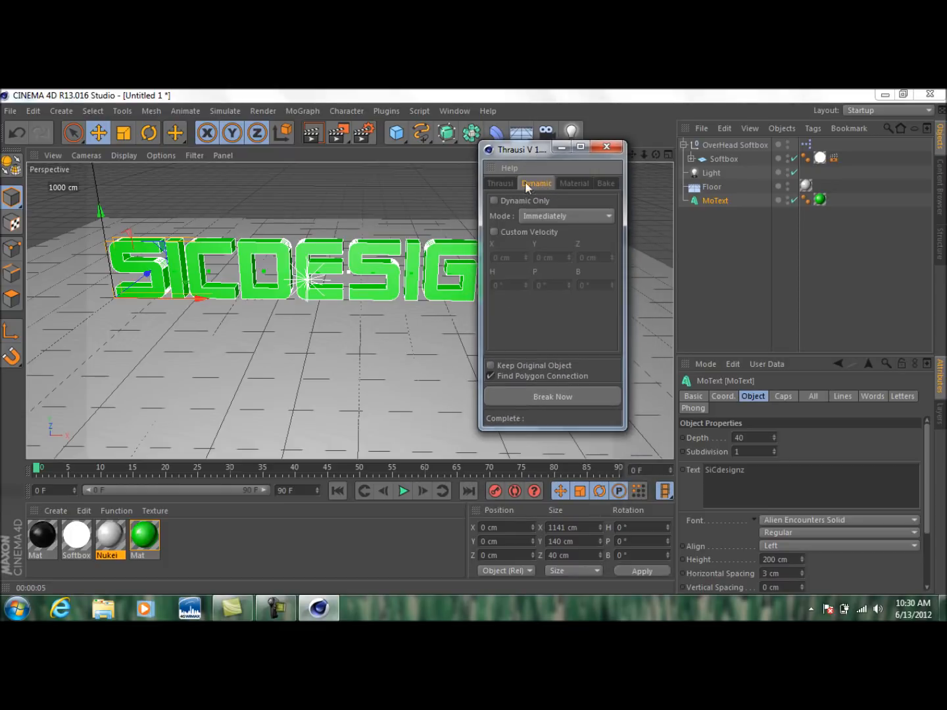
{"action": "left_click", "coordinate": [567, 216]}
{"action": "left_click", "coordinate": [568, 259]}
Break the text with Thrausi into 5 pieces, close the plugin and render the view.
{"action": "left_click", "coordinate": [505, 186]}
{"action": "key", "text": "Tab"}
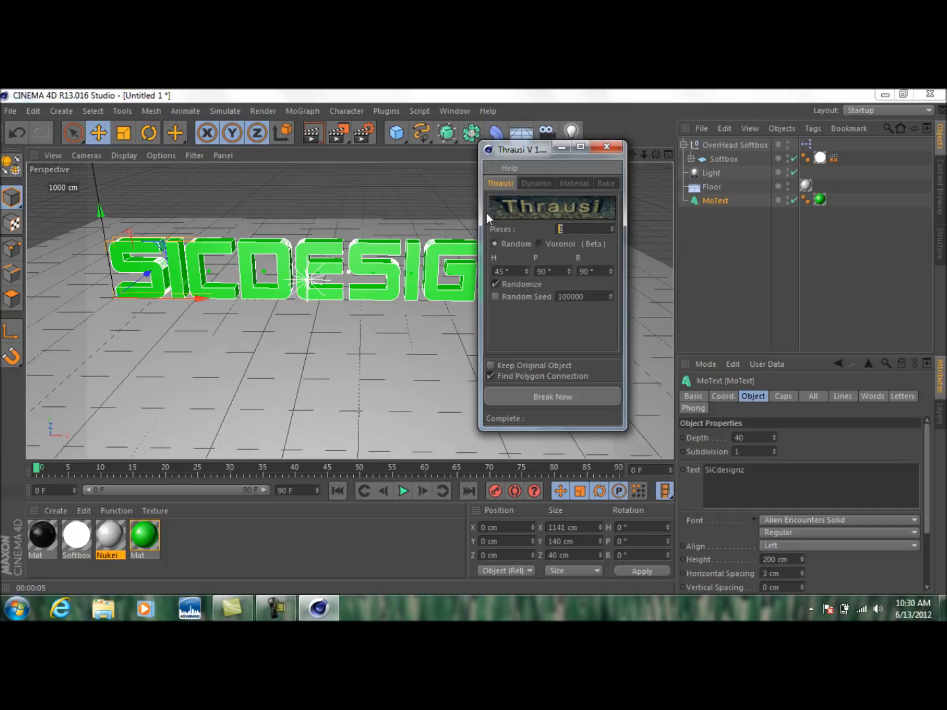
{"action": "type", "text": "5"}
{"action": "left_click", "coordinate": [552, 397]}
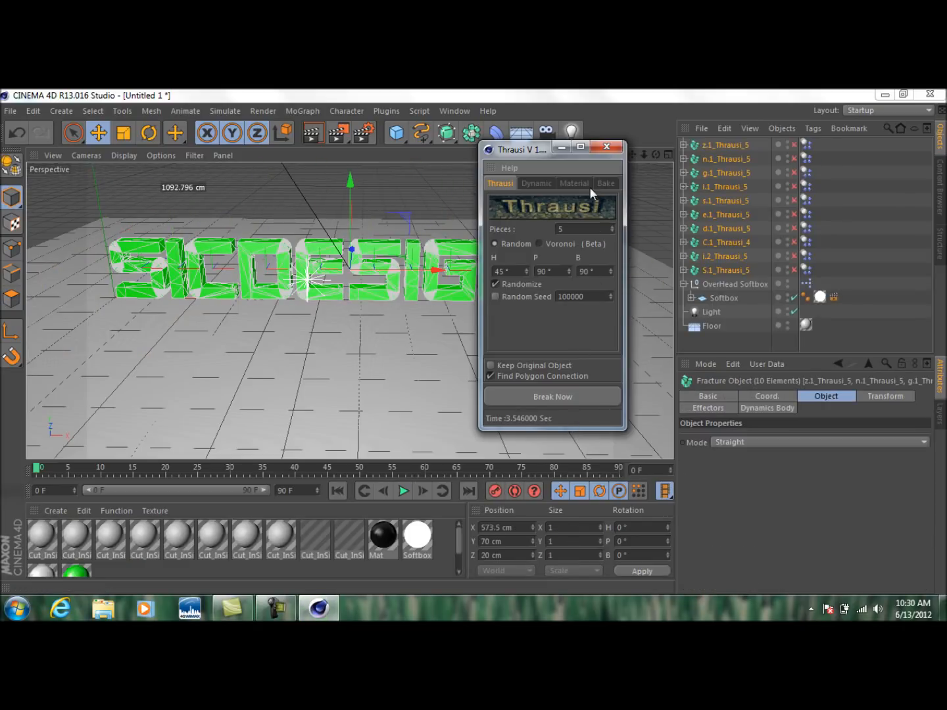
{"action": "left_click", "coordinate": [606, 146]}
{"action": "left_click", "coordinate": [920, 286]}
{"action": "left_click", "coordinate": [307, 138]}
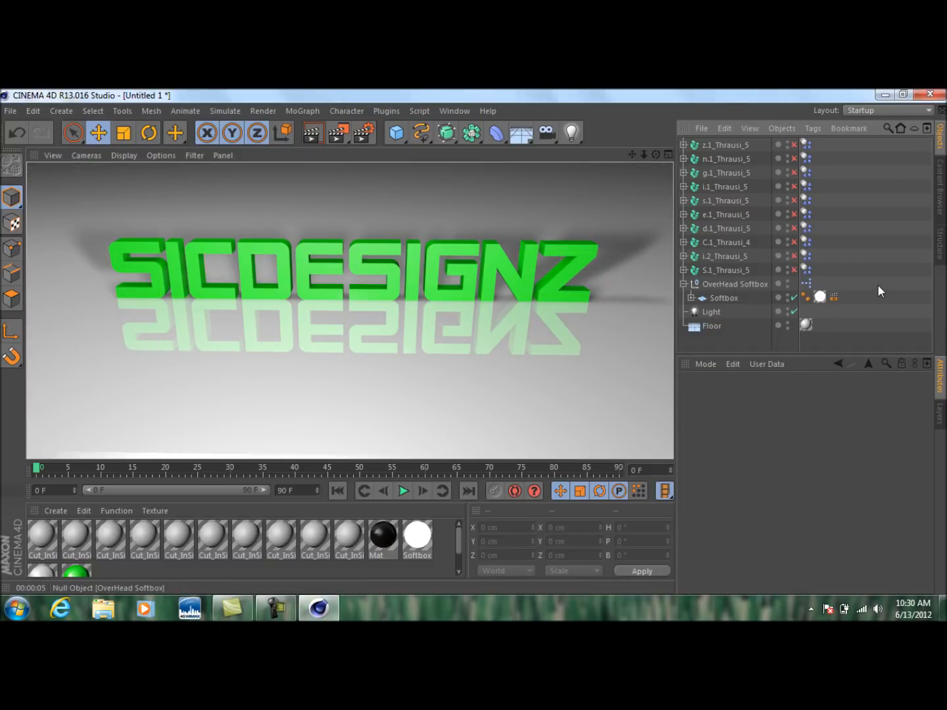
{"action": "left_click", "coordinate": [888, 325]}
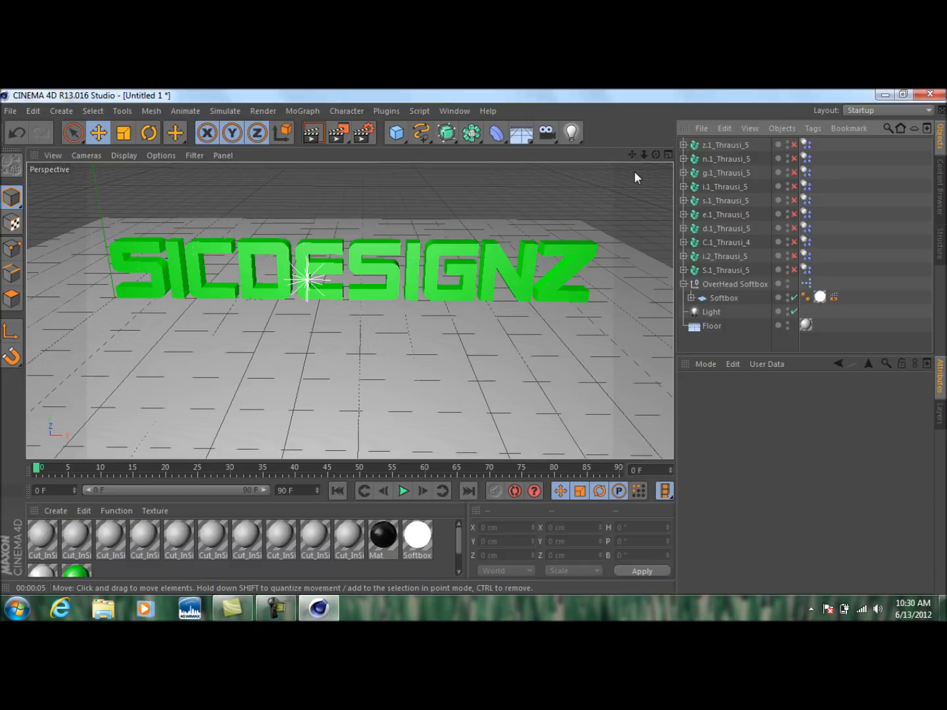
Add a sphere and move it to about X 597 cm and Y 137 cm, over the middle of the text.
{"action": "left_click", "coordinate": [396, 134]}
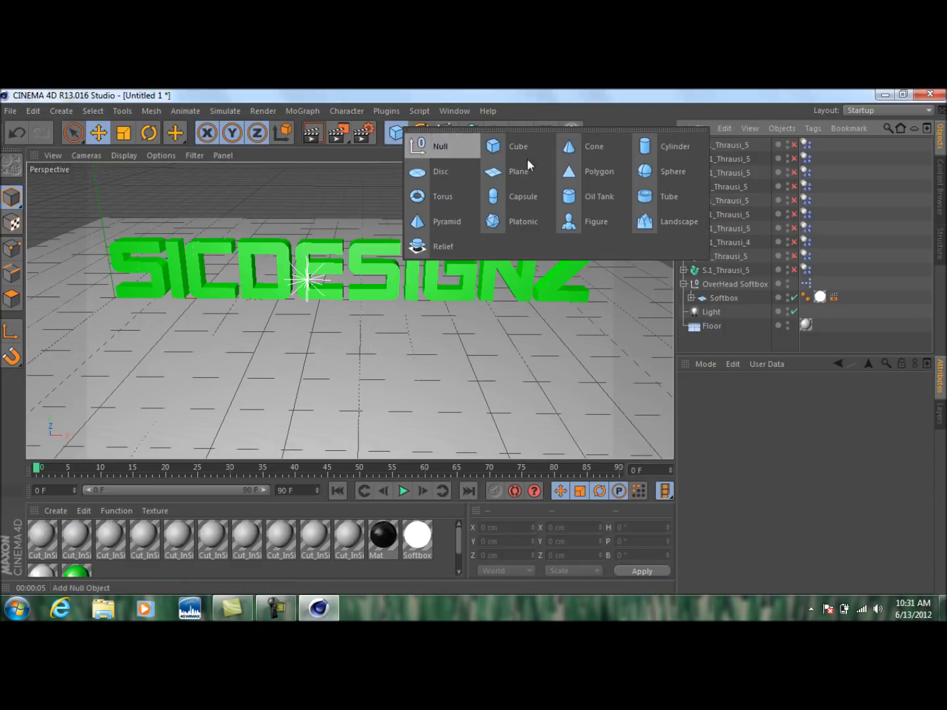
{"action": "left_click", "coordinate": [654, 171]}
{"action": "left_click_drag", "start_coordinate": [100, 211], "coordinate": [92, 155]}
{"action": "left_click_drag", "start_coordinate": [186, 244], "coordinate": [364, 244]}
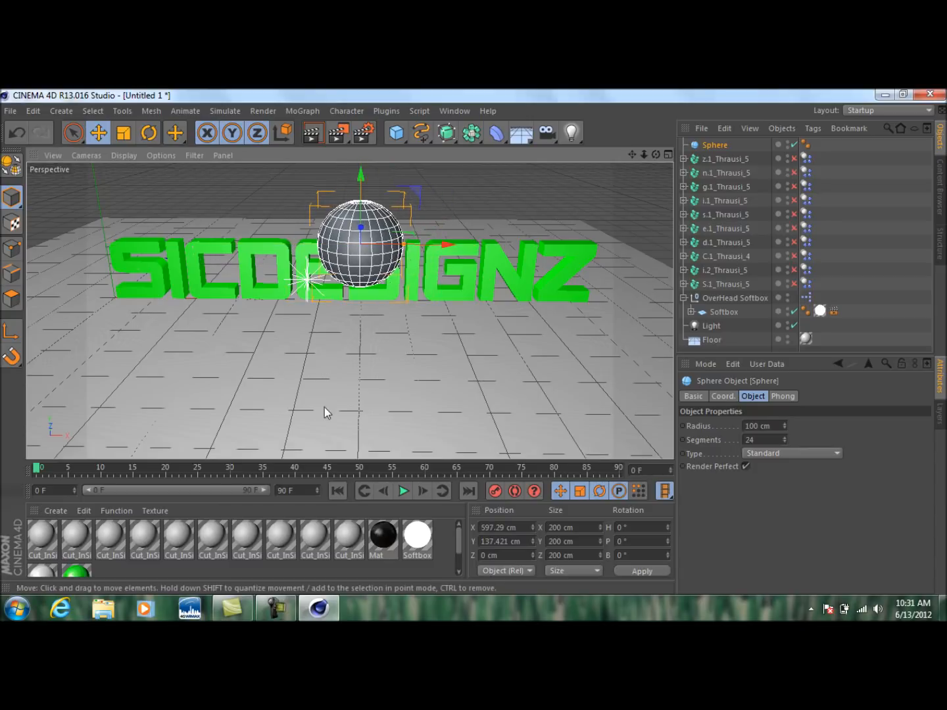
Create another Nukei shader material and set its Diffuse A color to bright red.
{"action": "left_click", "coordinate": [52, 510]}
{"action": "mouse_move", "coordinate": [78, 406]}
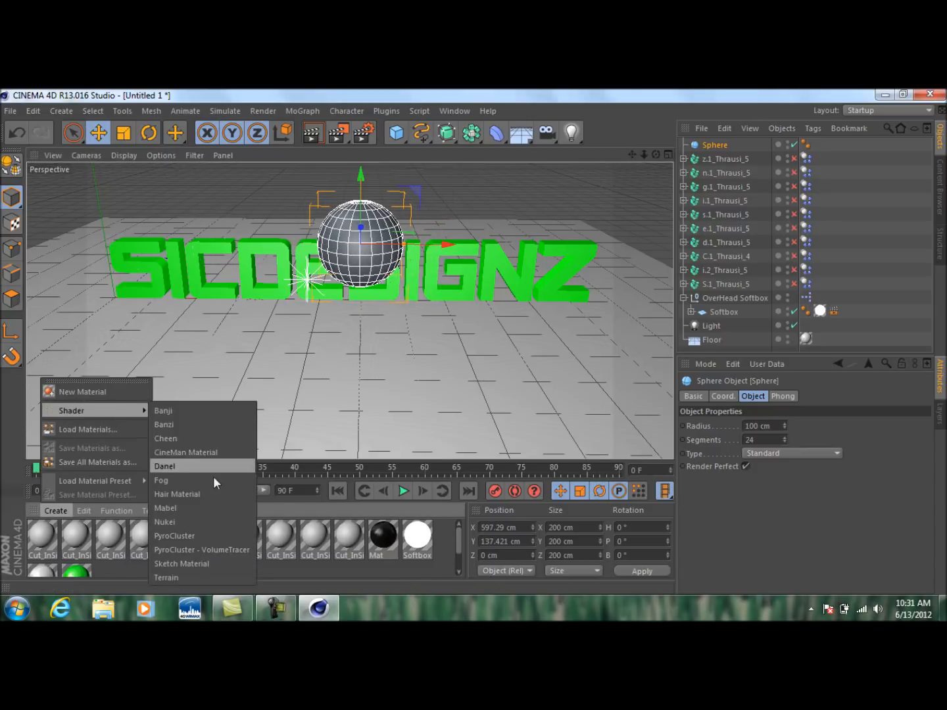
{"action": "left_click", "coordinate": [209, 528]}
{"action": "double_click", "coordinate": [42, 536]}
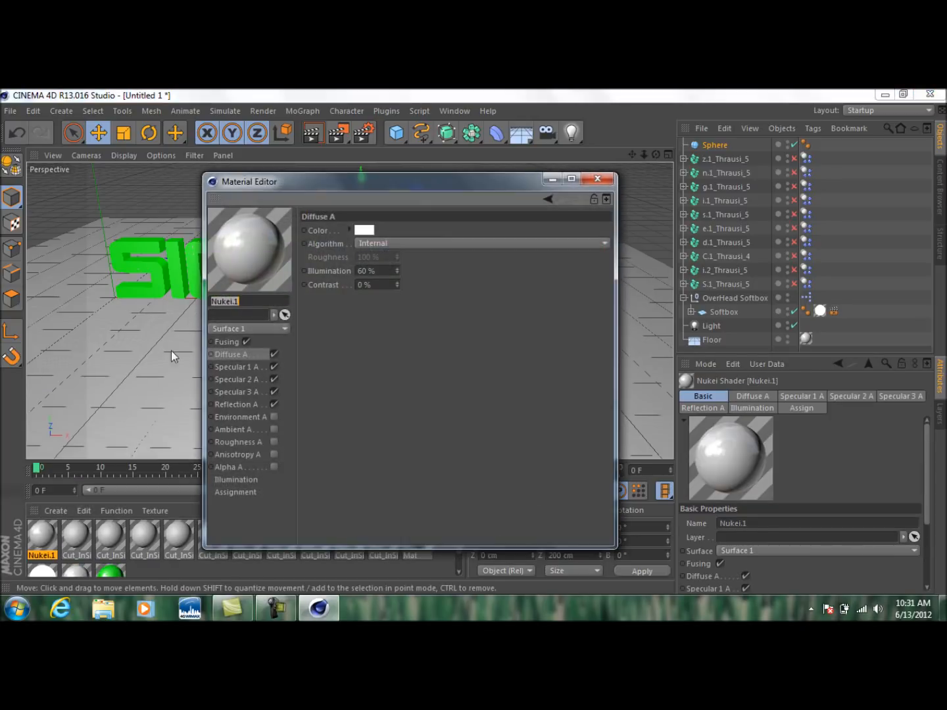
{"action": "left_click", "coordinate": [245, 356]}
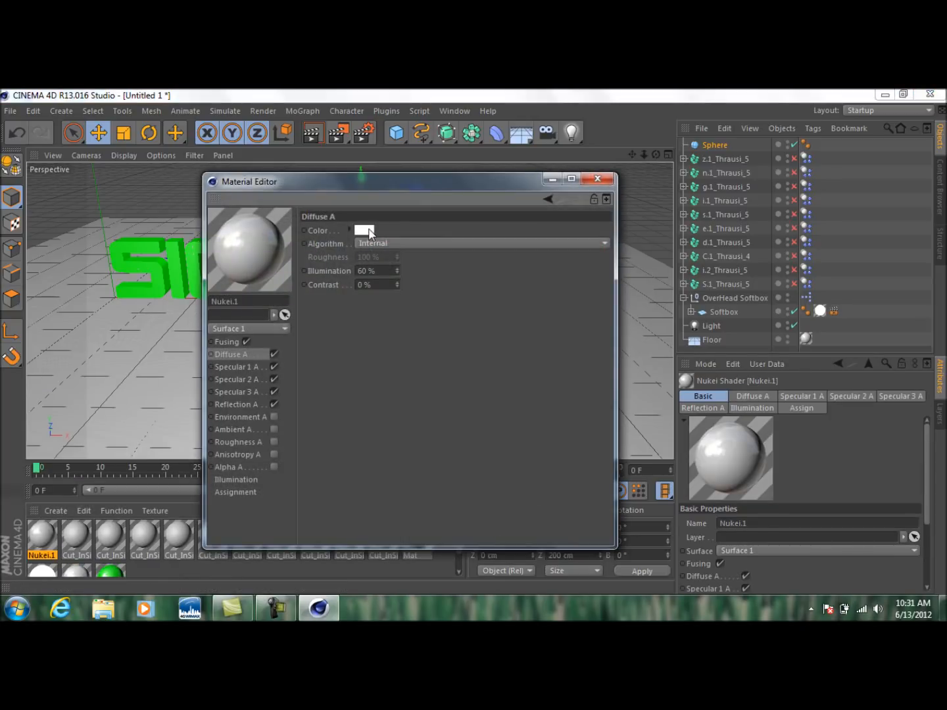
{"action": "left_click", "coordinate": [365, 230]}
{"action": "left_click", "coordinate": [375, 187]}
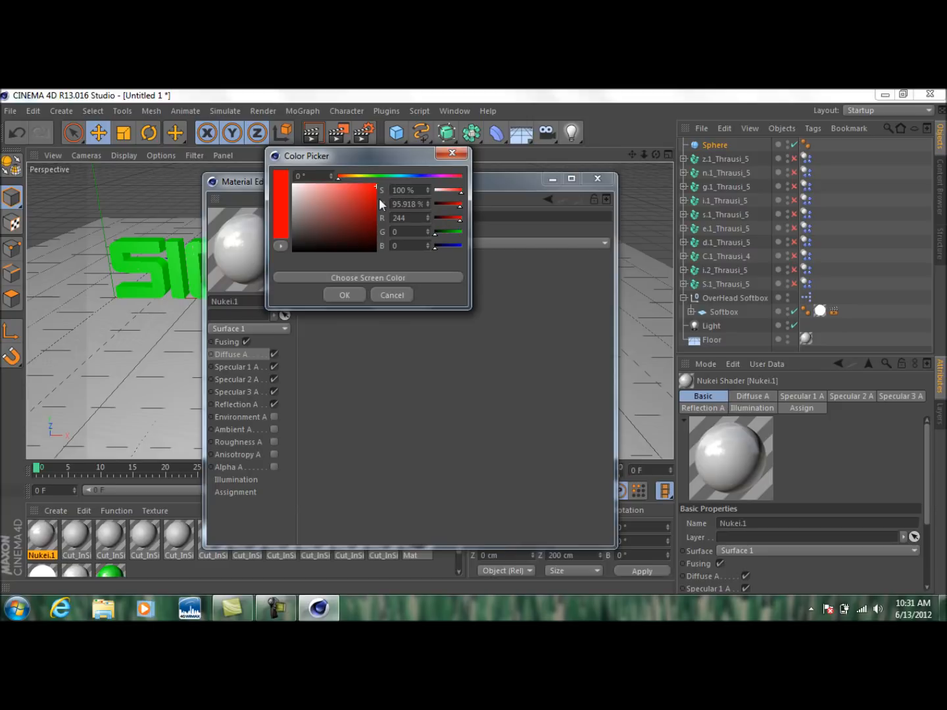
{"action": "left_click_drag", "start_coordinate": [376, 189], "coordinate": [378, 184]}
{"action": "left_click", "coordinate": [353, 294]}
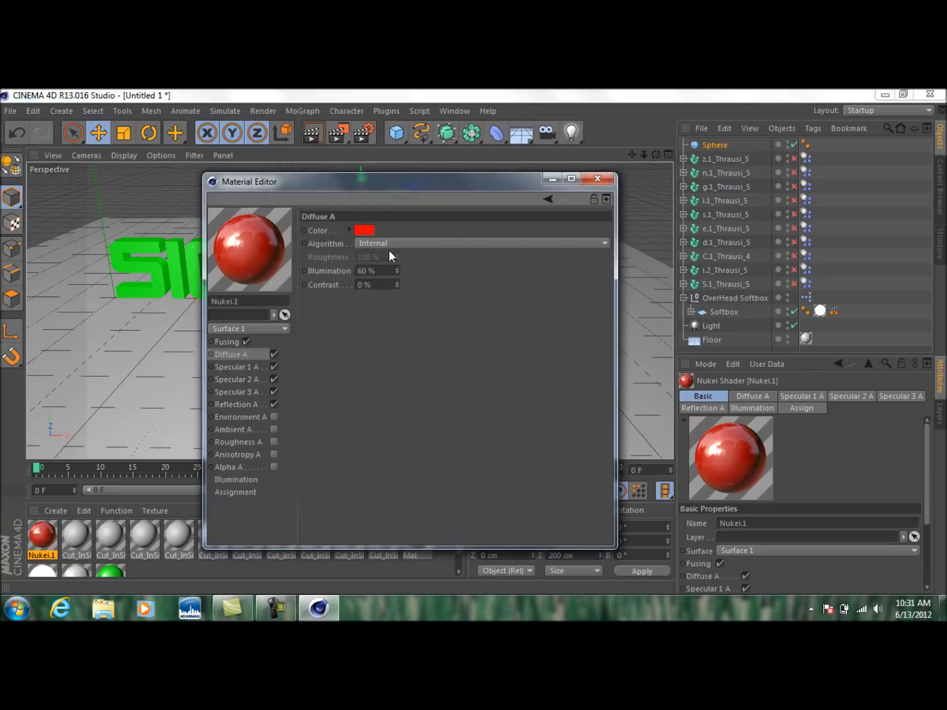
Close the Material Editor, apply the red Nukei material to the sphere and render the view.
{"action": "left_click", "coordinate": [598, 179]}
{"action": "left_click_drag", "start_coordinate": [355, 294], "coordinate": [359, 245]}
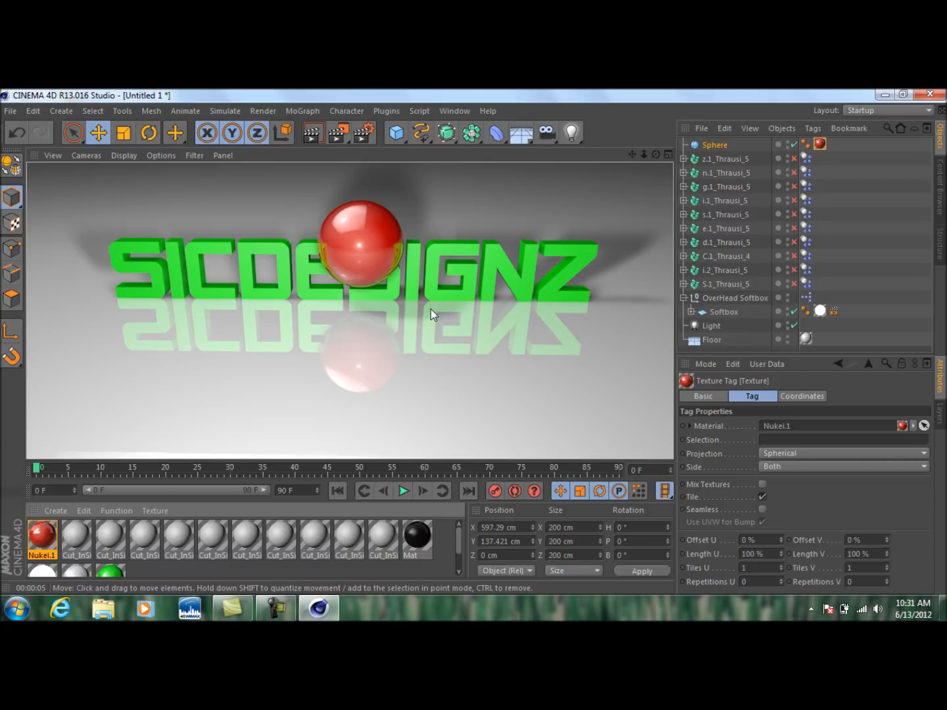
{"action": "left_click", "coordinate": [878, 324]}
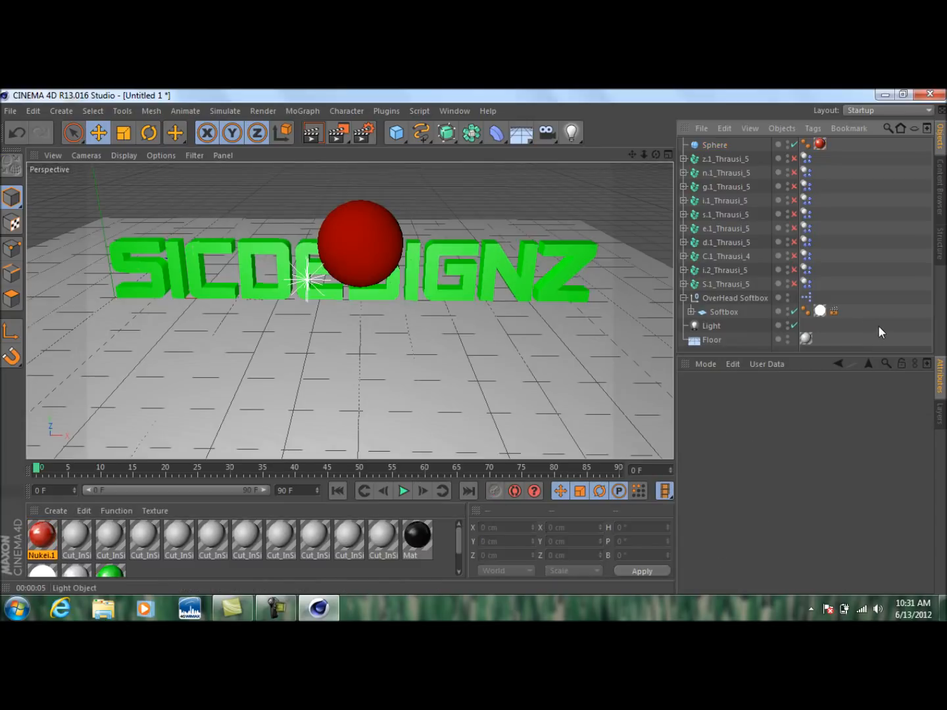
Show all four views and move the sphere in the top view to about X 572 cm and Z 23 cm.
{"action": "left_click", "coordinate": [666, 155]}
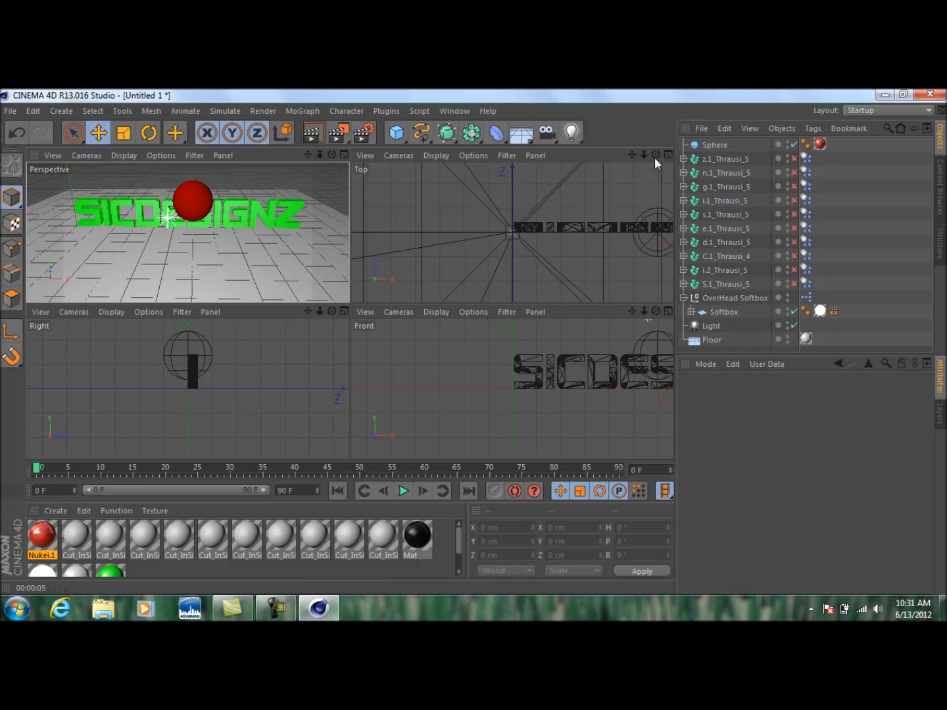
{"action": "left_click_drag", "start_coordinate": [635, 155], "coordinate": [496, 234]}
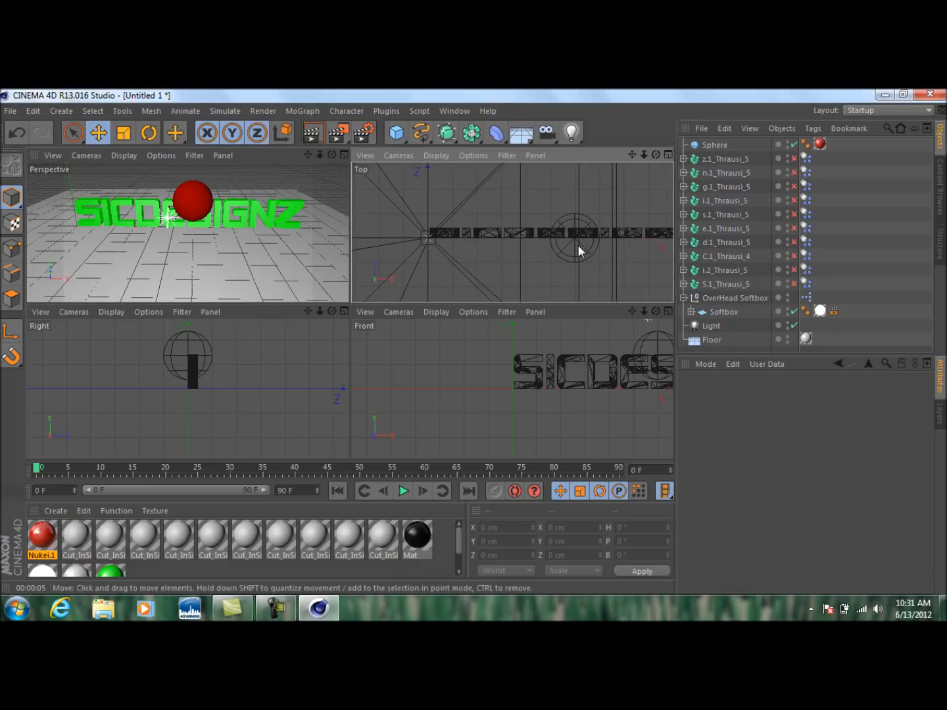
{"action": "left_click", "coordinate": [714, 146]}
{"action": "left_click_drag", "start_coordinate": [574, 201], "coordinate": [574, 196]}
{"action": "left_click_drag", "start_coordinate": [614, 236], "coordinate": [608, 237]}
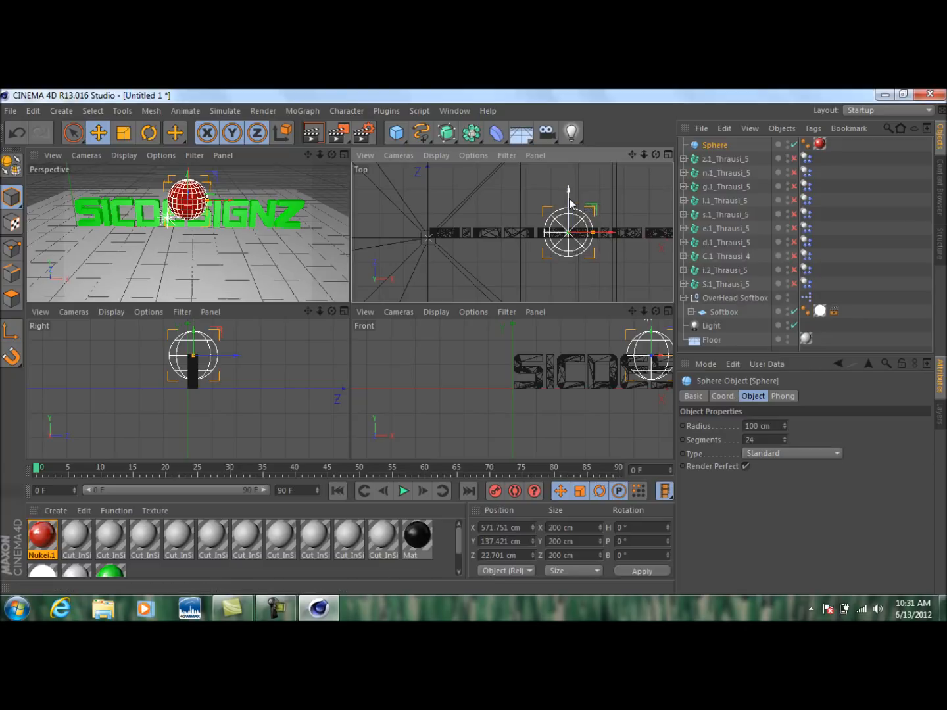
Shift the sphere to about Z 26 cm and raise it to about Y 602 cm, high above the text.
{"action": "left_click_drag", "start_coordinate": [570, 203], "coordinate": [570, 198]}
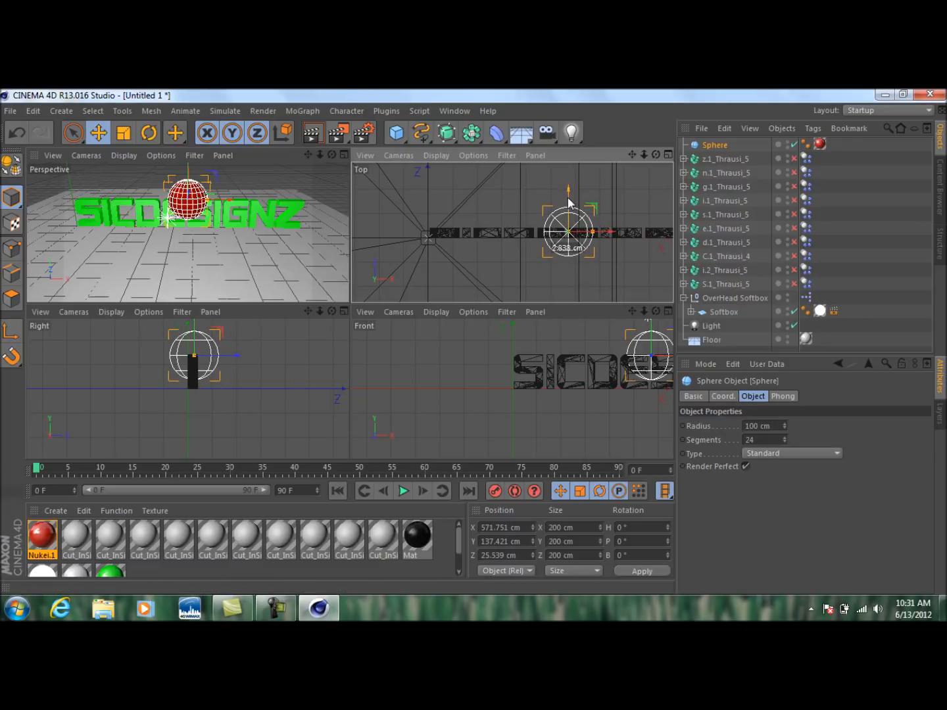
{"action": "left_click", "coordinate": [343, 155]}
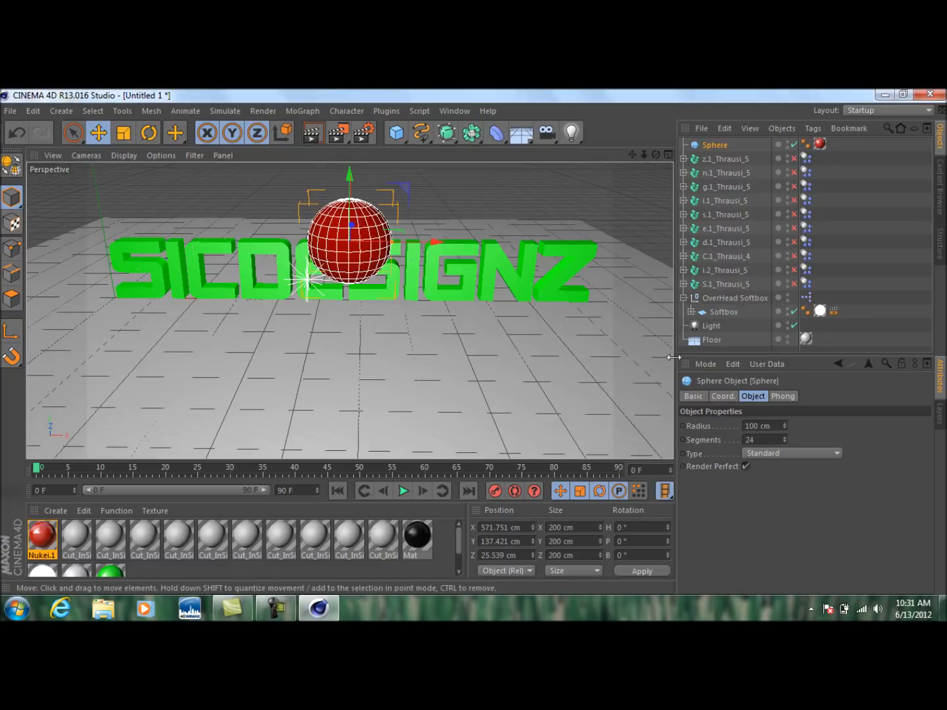
{"action": "left_click_drag", "start_coordinate": [656, 154], "coordinate": [622, 125]}
{"action": "left_click_drag", "start_coordinate": [353, 177], "coordinate": [352, 163]}
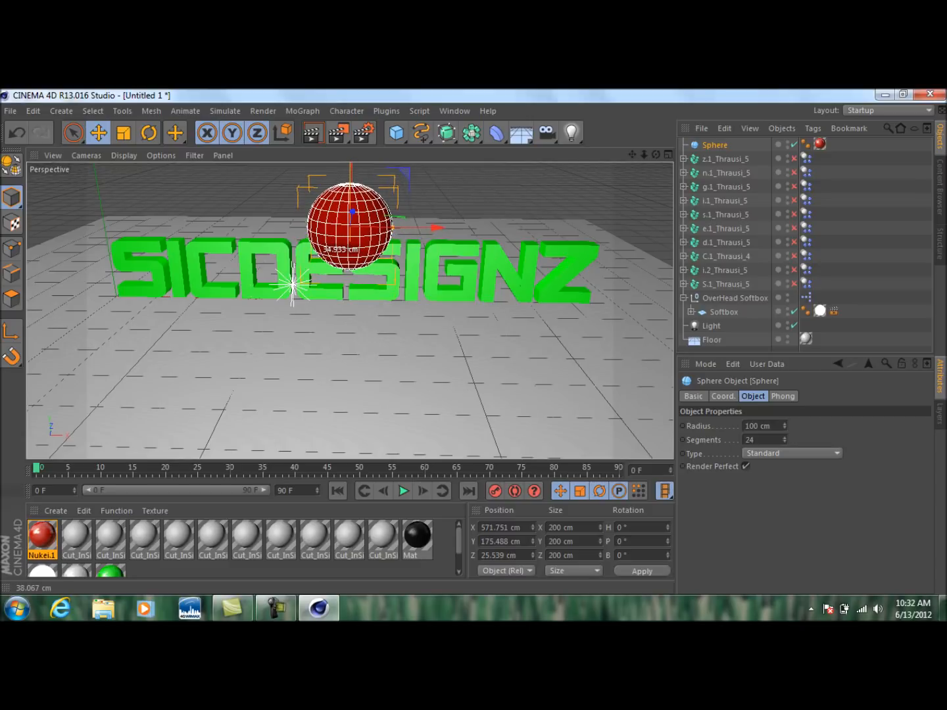
{"action": "left_click_drag", "start_coordinate": [353, 162], "coordinate": [352, 86]}
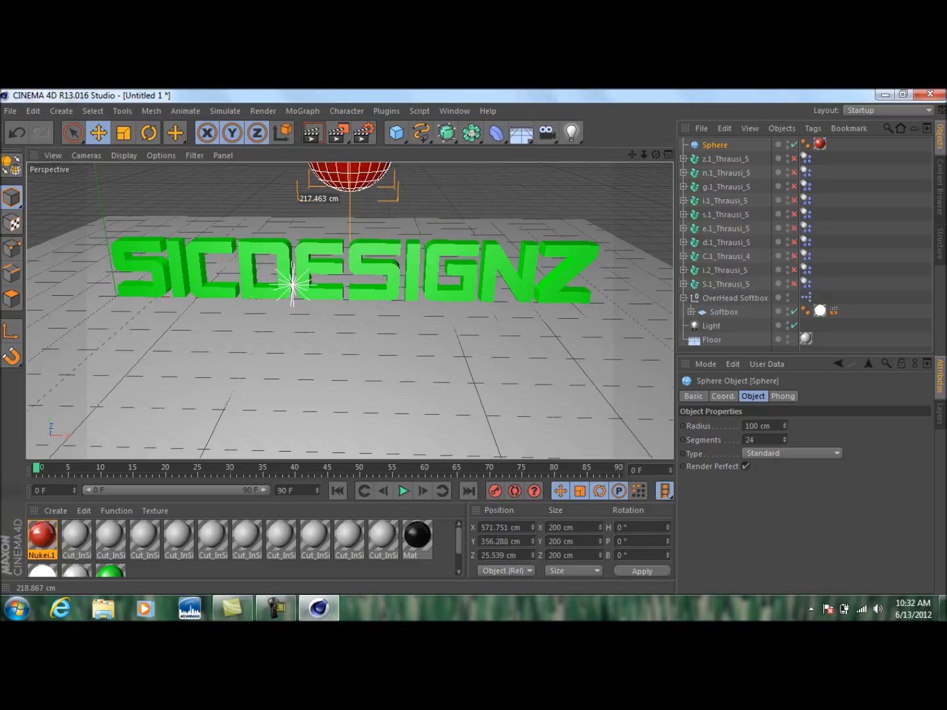
{"action": "left_click_drag", "start_coordinate": [353, 86], "coordinate": [352, 2]}
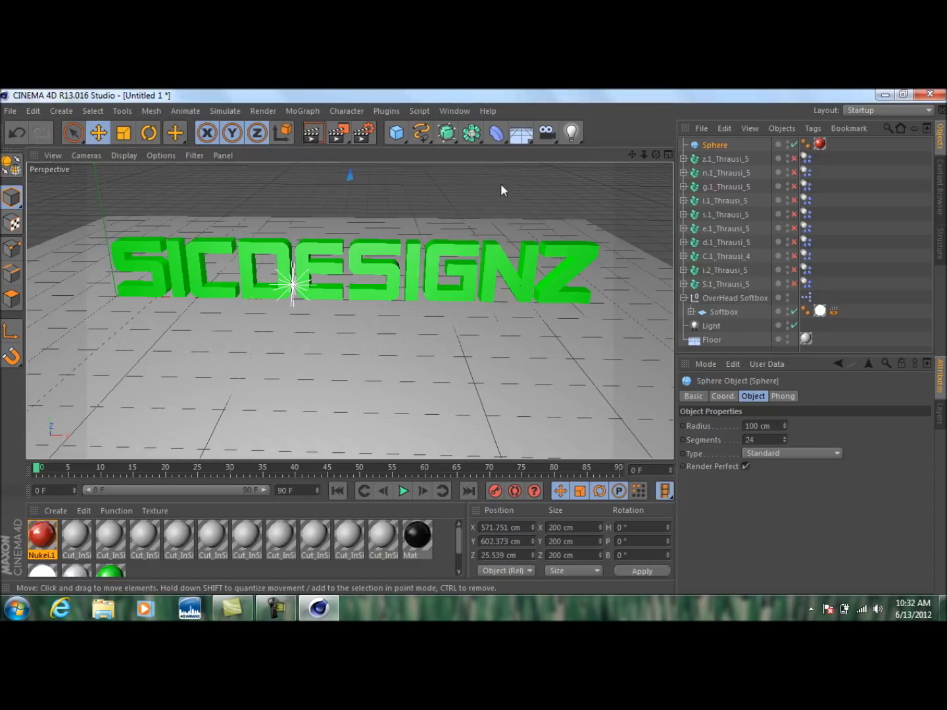
Add a Sky object and load the HDRI 024 material preset from the Prime materials.
{"action": "left_click", "coordinate": [518, 138]}
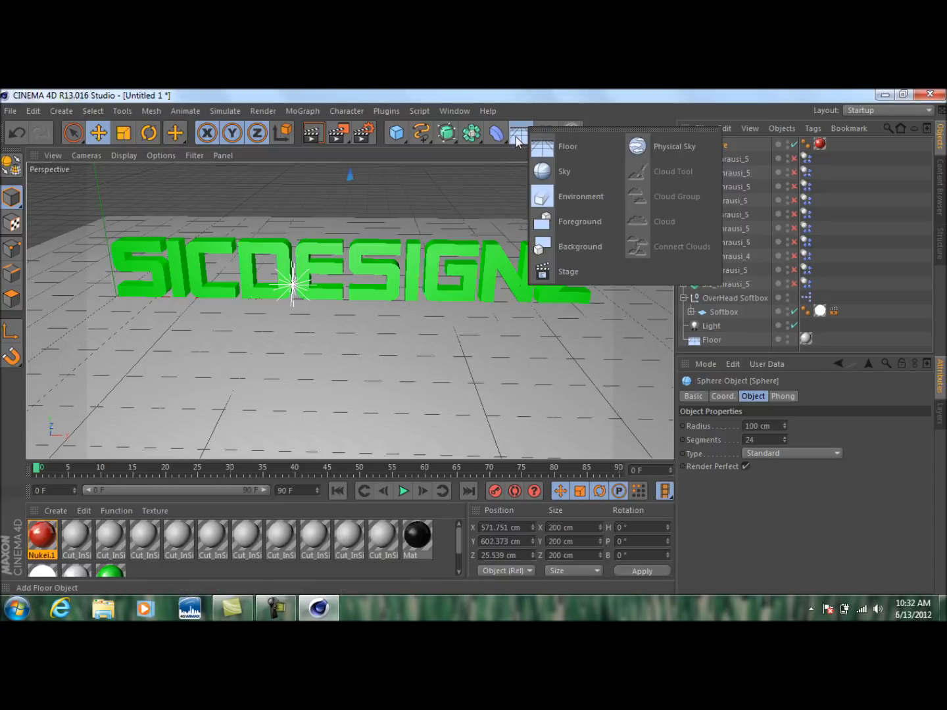
{"action": "left_click", "coordinate": [559, 170]}
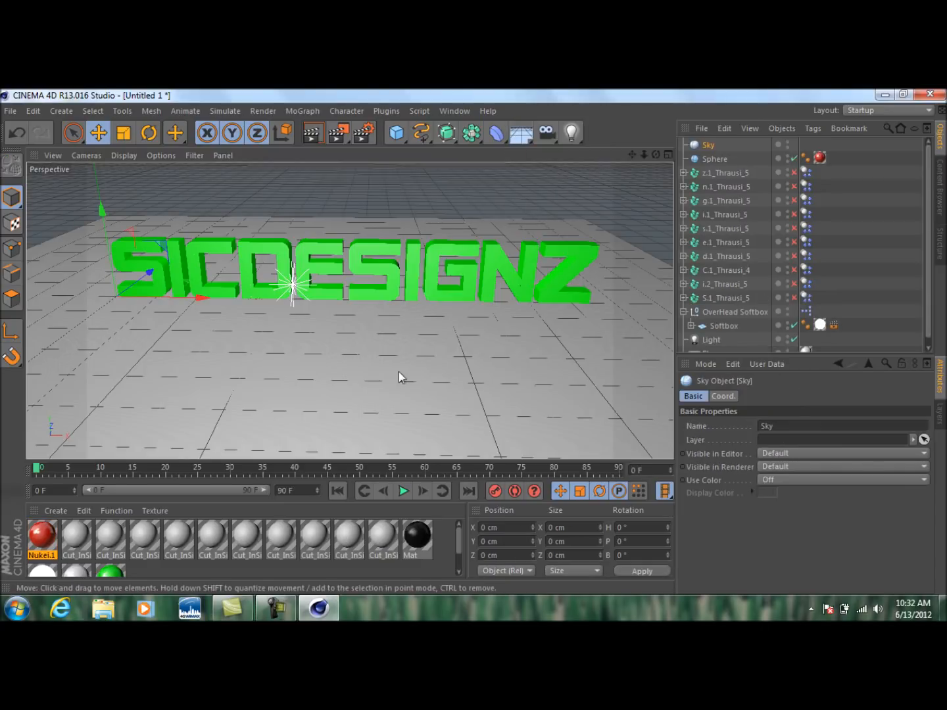
{"action": "mouse_move", "coordinate": [460, 538]}
{"action": "left_mouse_down"}
{"action": "mouse_move", "coordinate": [460, 553]}
{"action": "mouse_move", "coordinate": [460, 537]}
{"action": "left_mouse_up"}
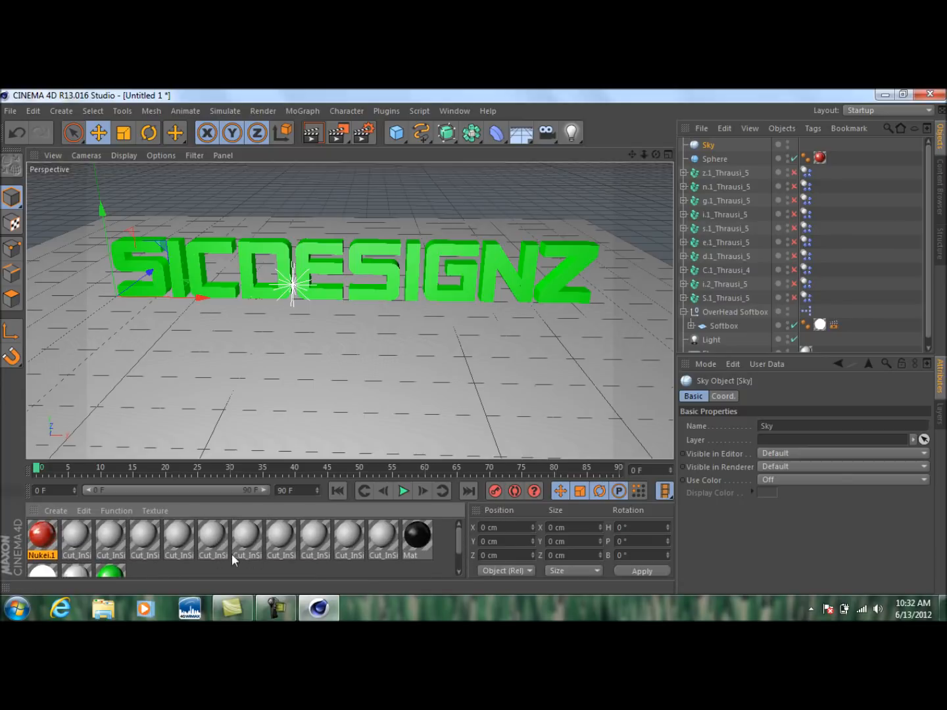
{"action": "left_click", "coordinate": [56, 512]}
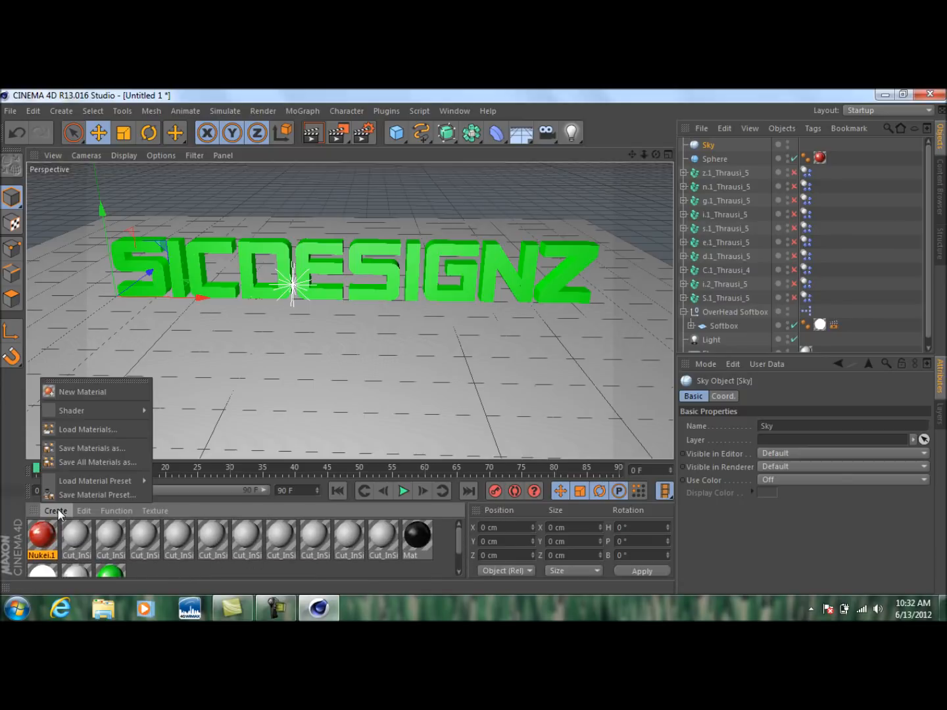
{"action": "mouse_move", "coordinate": [74, 480]}
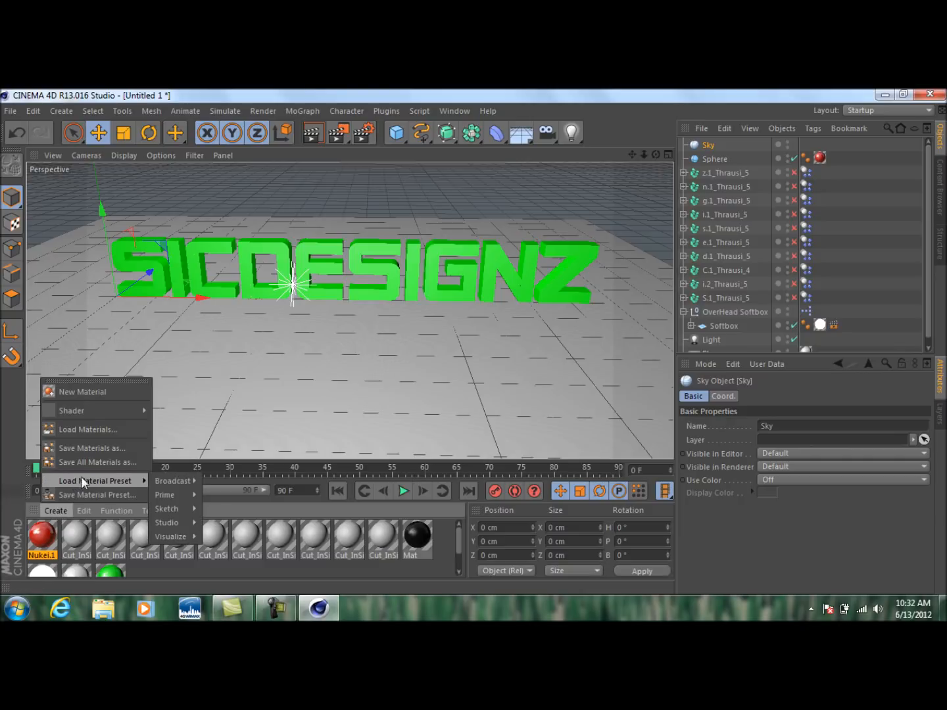
{"action": "mouse_move", "coordinate": [177, 490]}
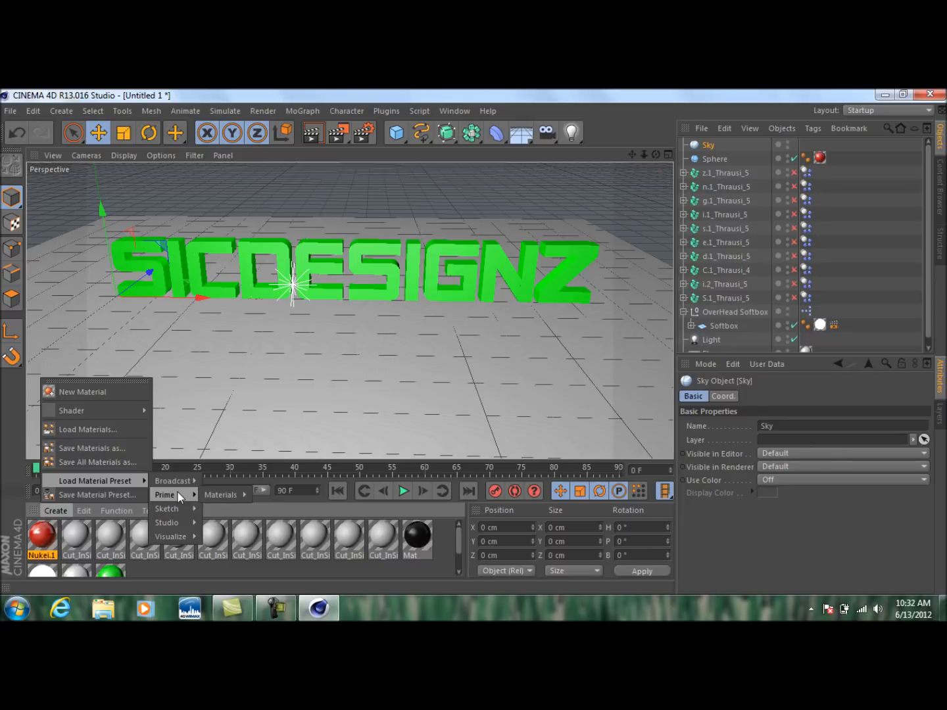
{"action": "mouse_move", "coordinate": [220, 498]}
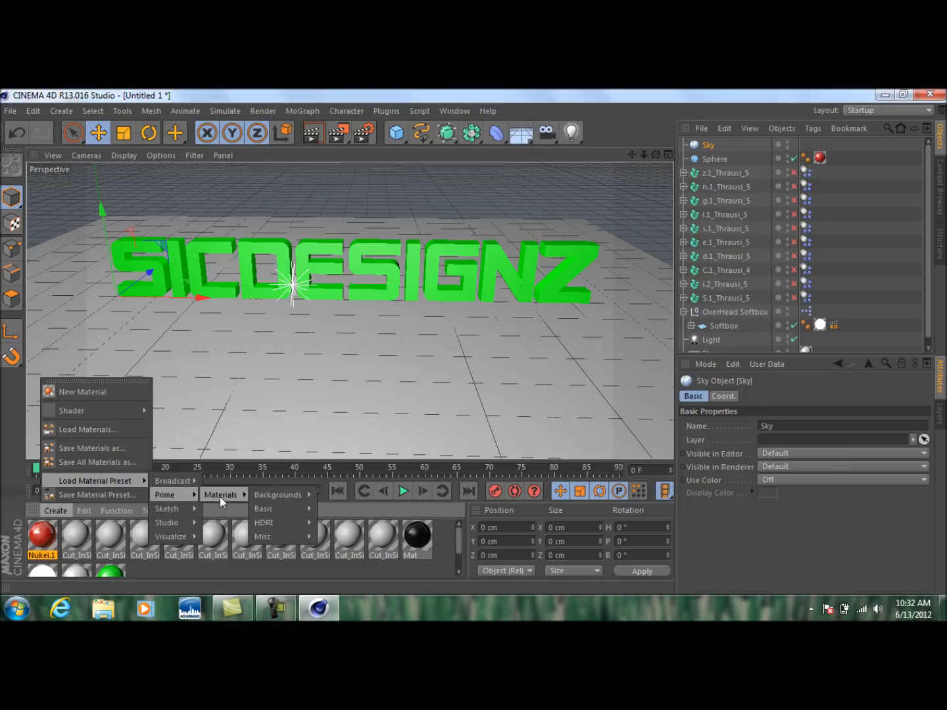
{"action": "mouse_move", "coordinate": [293, 528]}
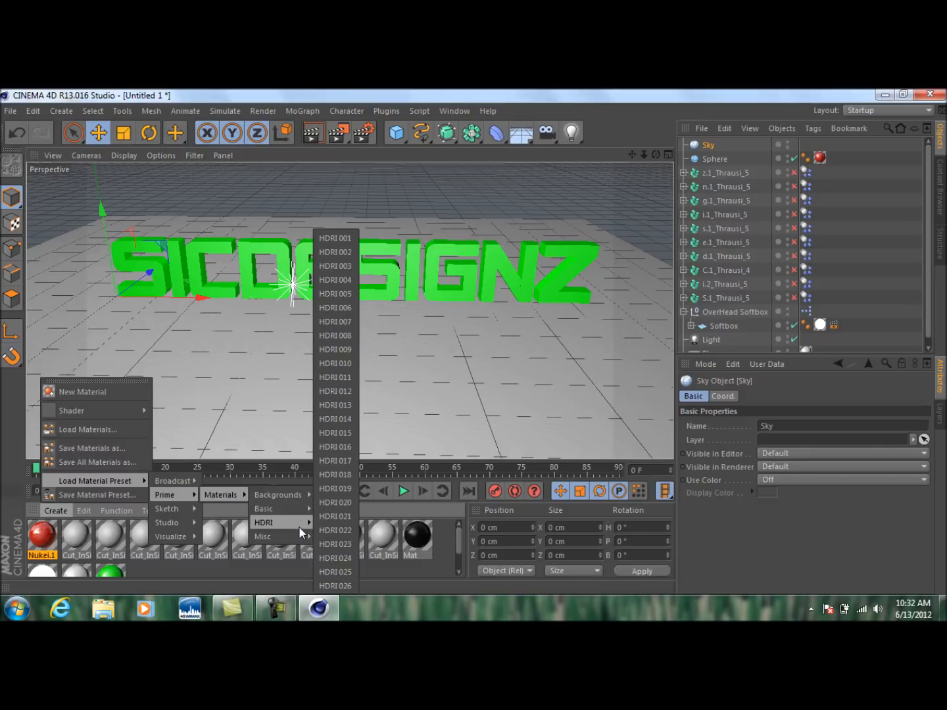
{"action": "left_click", "coordinate": [335, 558]}
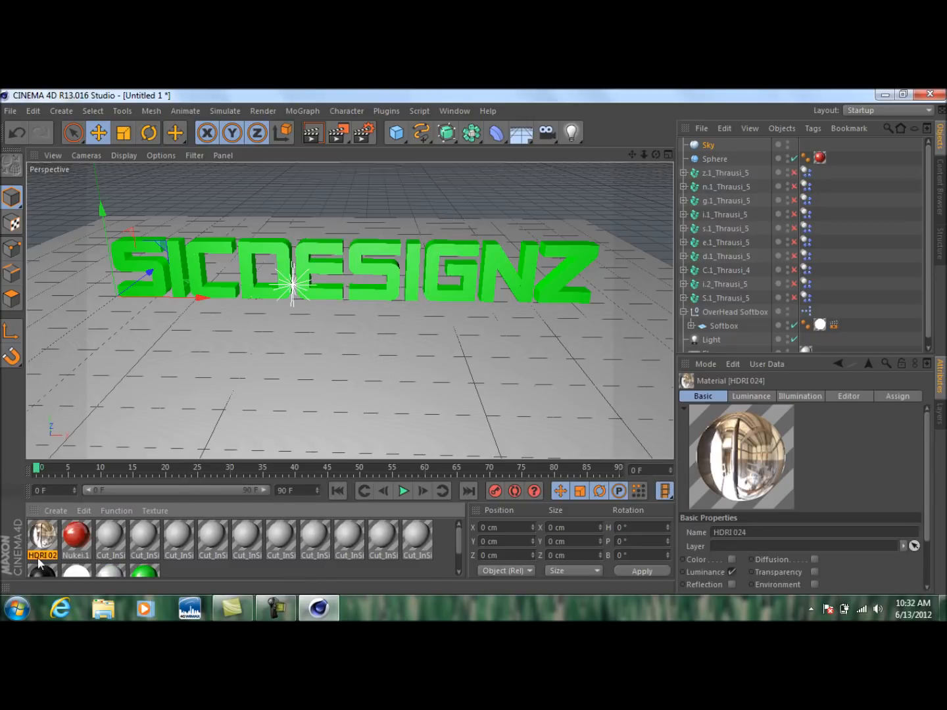
Apply the HDRI 024 material to the sky and render the view to check it.
{"action": "left_click_drag", "start_coordinate": [46, 534], "coordinate": [657, 141]}
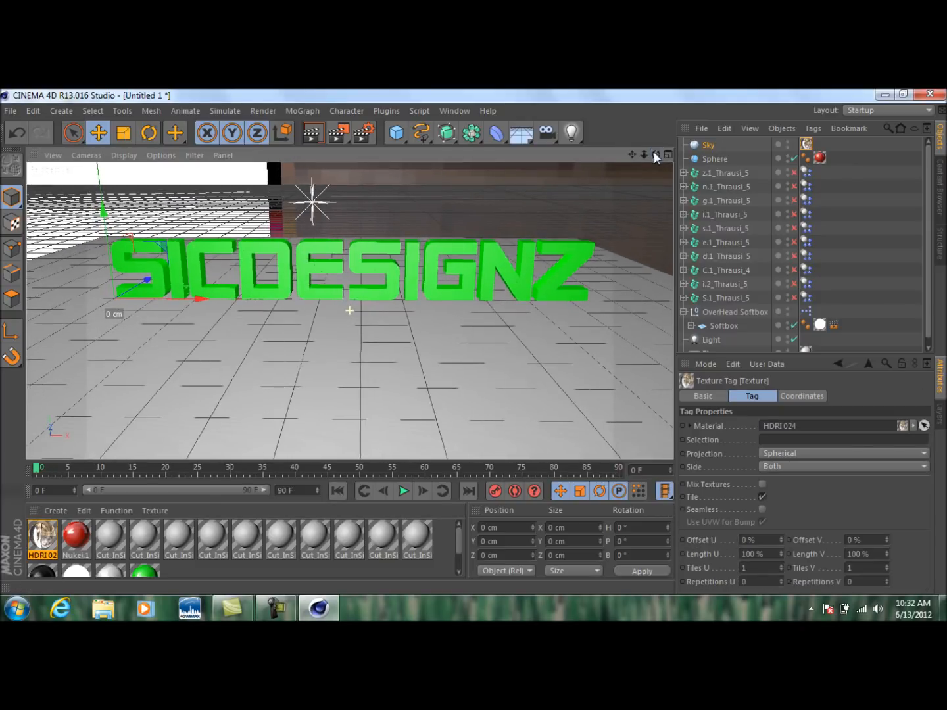
{"action": "left_click", "coordinate": [311, 132]}
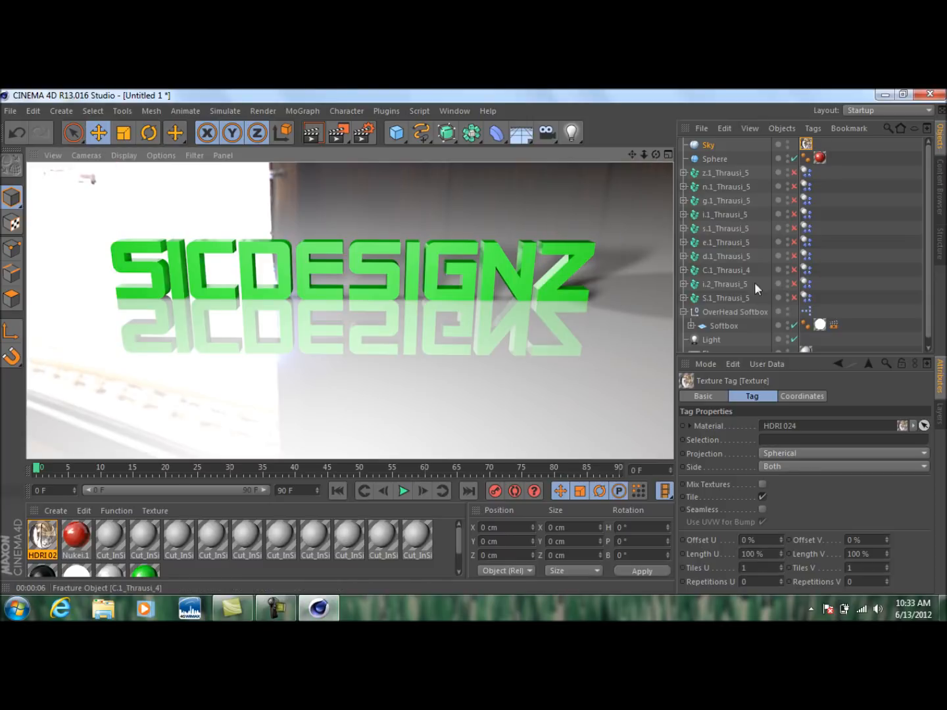
{"action": "left_click", "coordinate": [884, 308]}
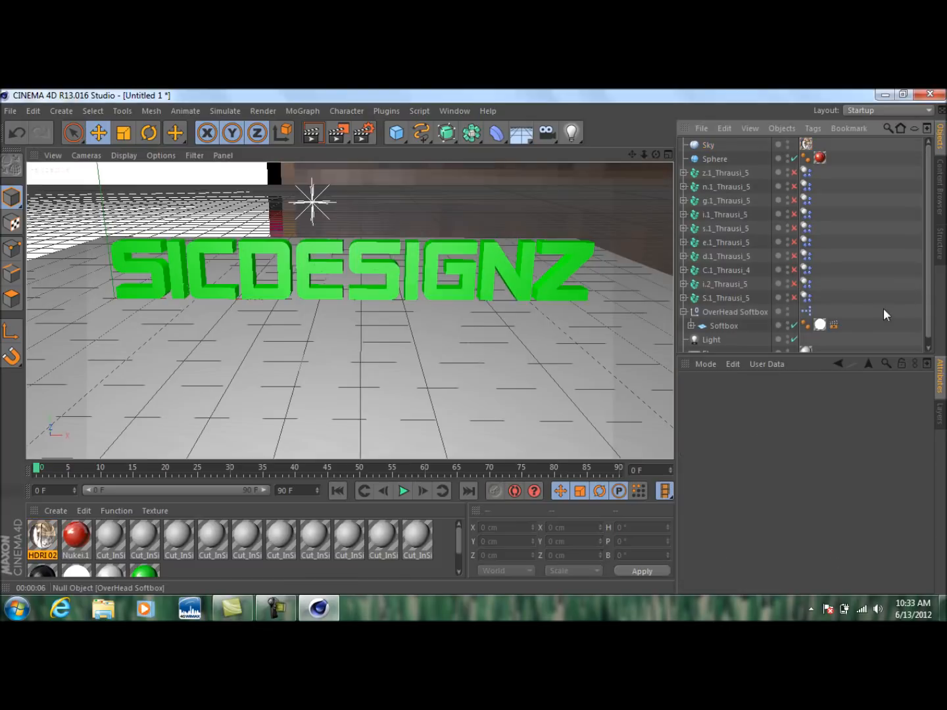
Add a second floor, move it to about X 340 cm and rotate it upright to a pitch of about 90°.
{"action": "left_click", "coordinate": [521, 135]}
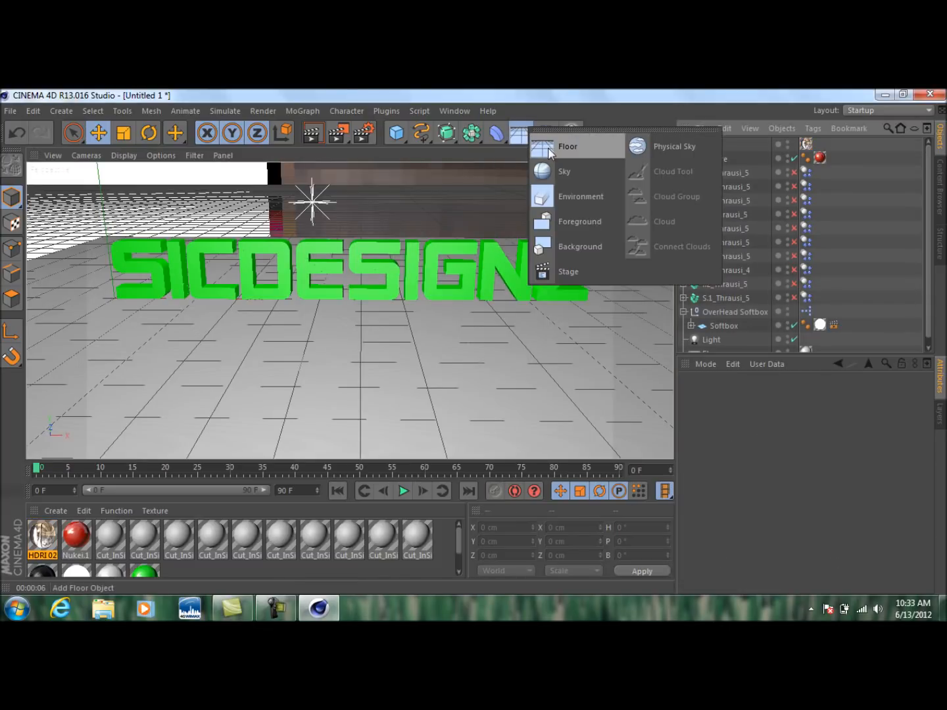
{"action": "left_click", "coordinate": [550, 151]}
{"action": "left_click_drag", "start_coordinate": [199, 292], "coordinate": [378, 312]}
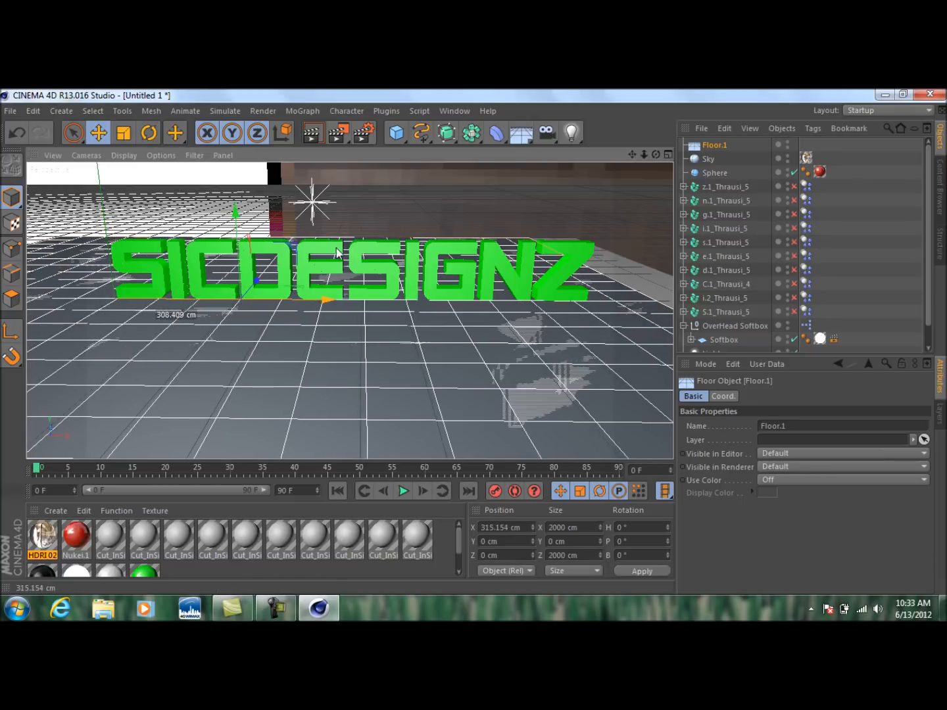
{"action": "left_click", "coordinate": [149, 134]}
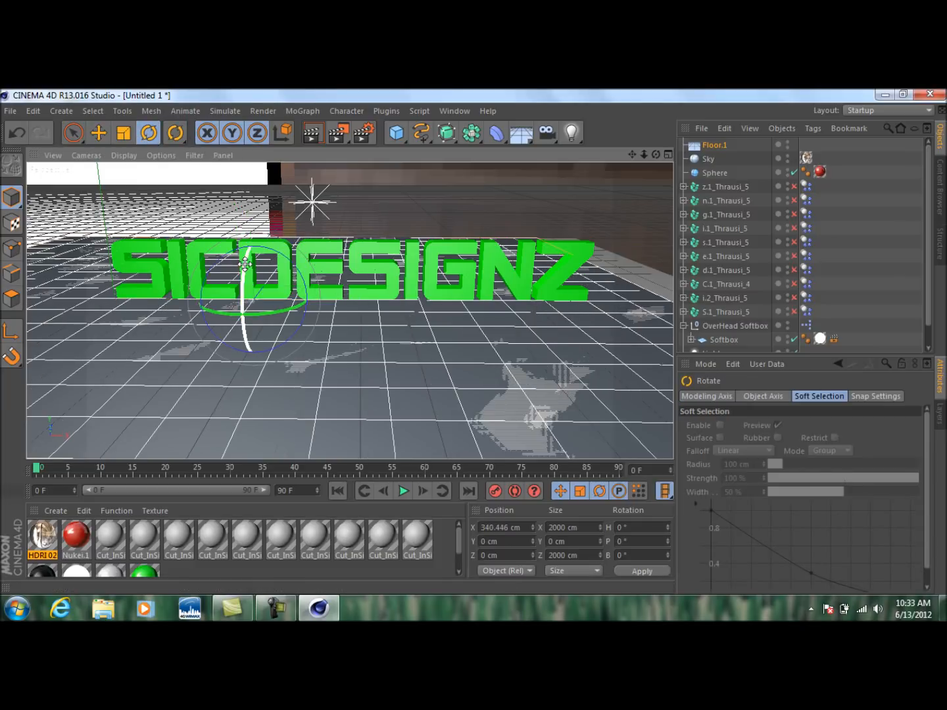
{"action": "left_click_drag", "start_coordinate": [245, 263], "coordinate": [246, 419]}
Move the upright floor behind the text as a back wall, to about X 523 cm and Z 626 cm.
{"action": "left_click", "coordinate": [100, 133]}
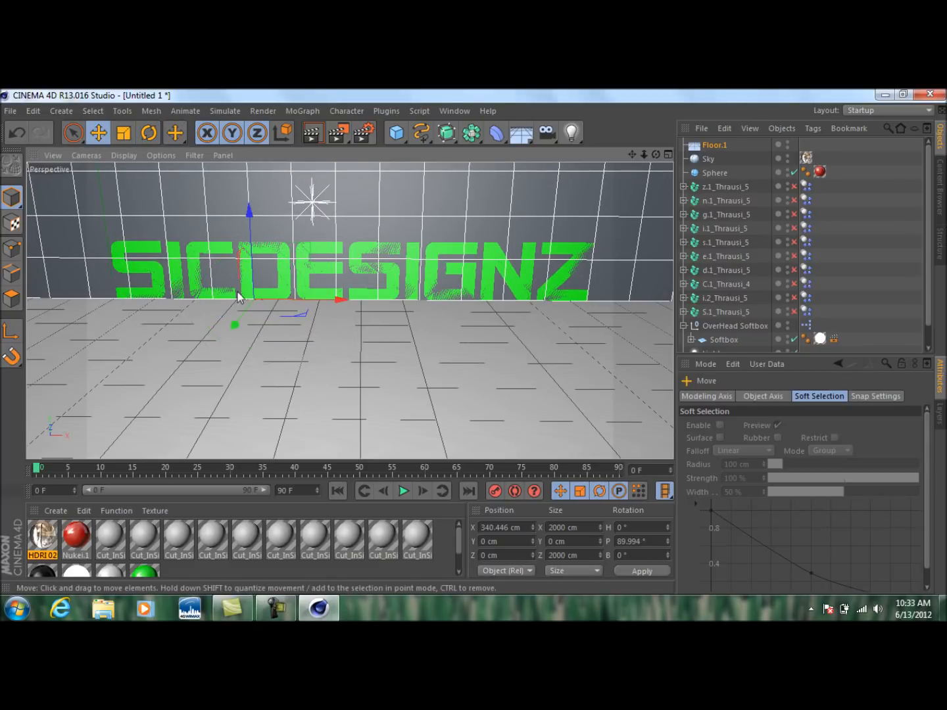
{"action": "left_click_drag", "start_coordinate": [238, 323], "coordinate": [285, 278]}
{"action": "left_click_drag", "start_coordinate": [370, 257], "coordinate": [423, 256]}
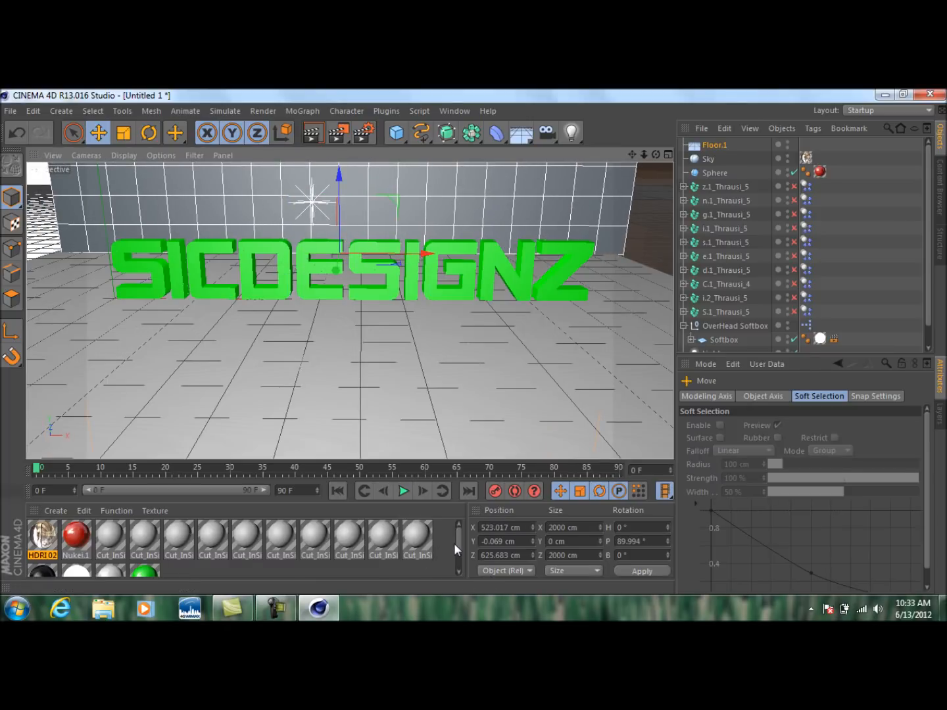
Apply the light grey Nukei material to the upright back floor and render the view.
{"action": "scroll", "coordinate": [455, 545], "scroll_direction": "down", "scroll_amount": 2}
{"action": "left_click", "coordinate": [111, 555]}
{"action": "left_click_drag", "start_coordinate": [111, 555], "coordinate": [237, 210]}
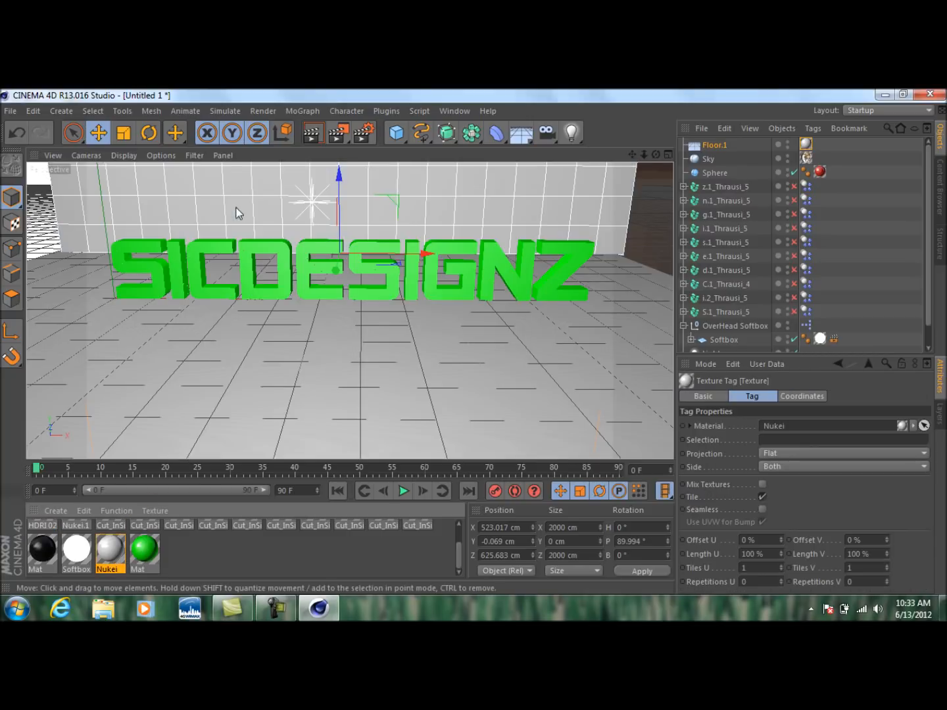
{"action": "left_click", "coordinate": [303, 134]}
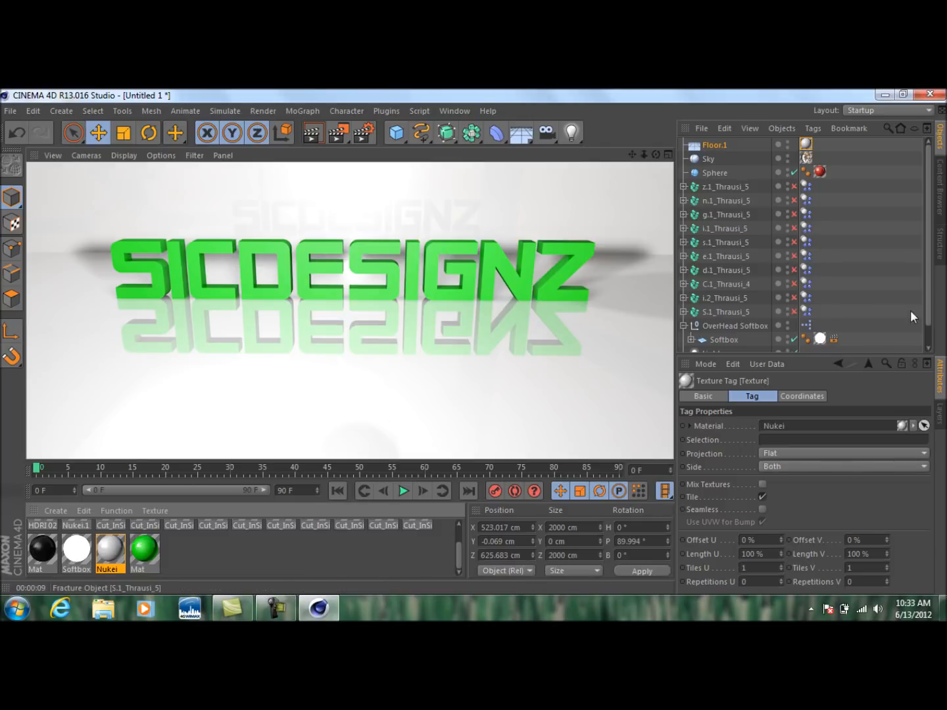
{"action": "left_click", "coordinate": [896, 288]}
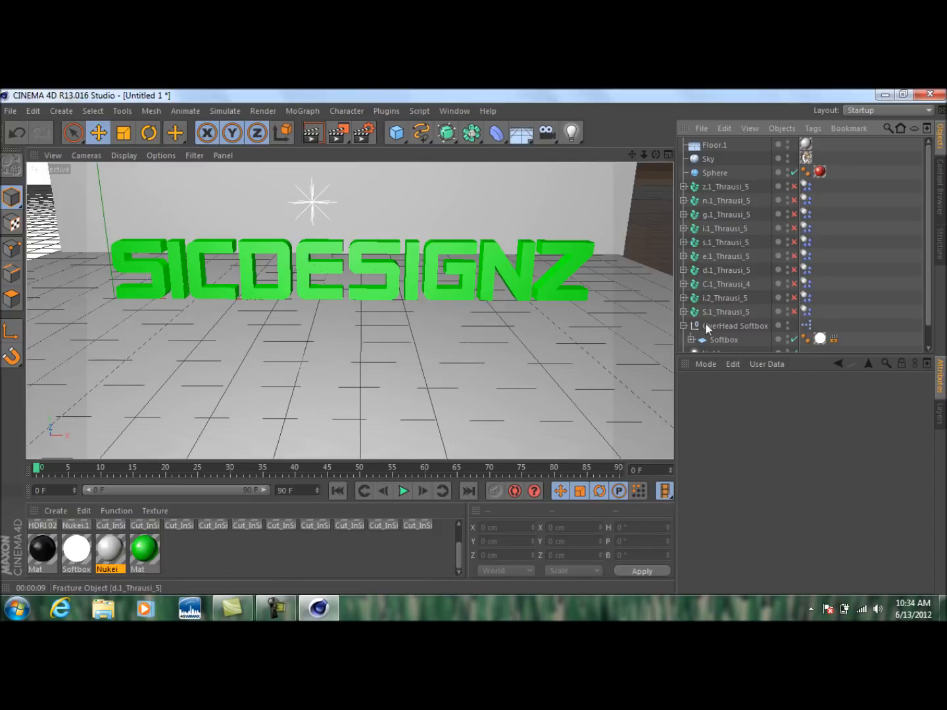
Add a Collider Body simulation tag to the original ground floor.
{"action": "scroll", "coordinate": [929, 298], "scroll_direction": "down", "scroll_amount": 1}
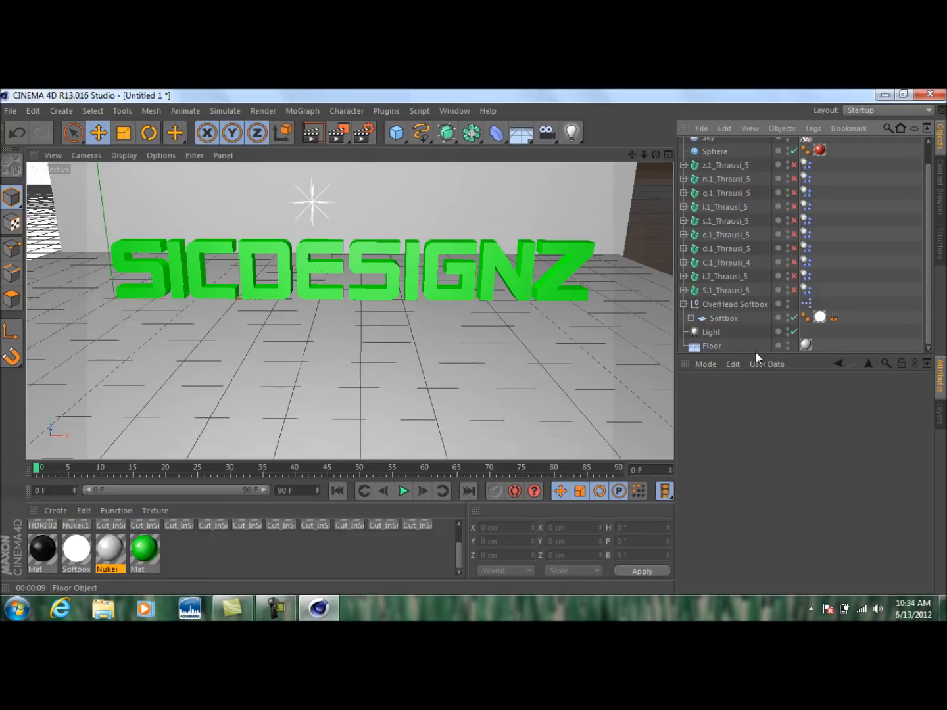
{"action": "right_click", "coordinate": [714, 345]}
{"action": "mouse_move", "coordinate": [800, 222]}
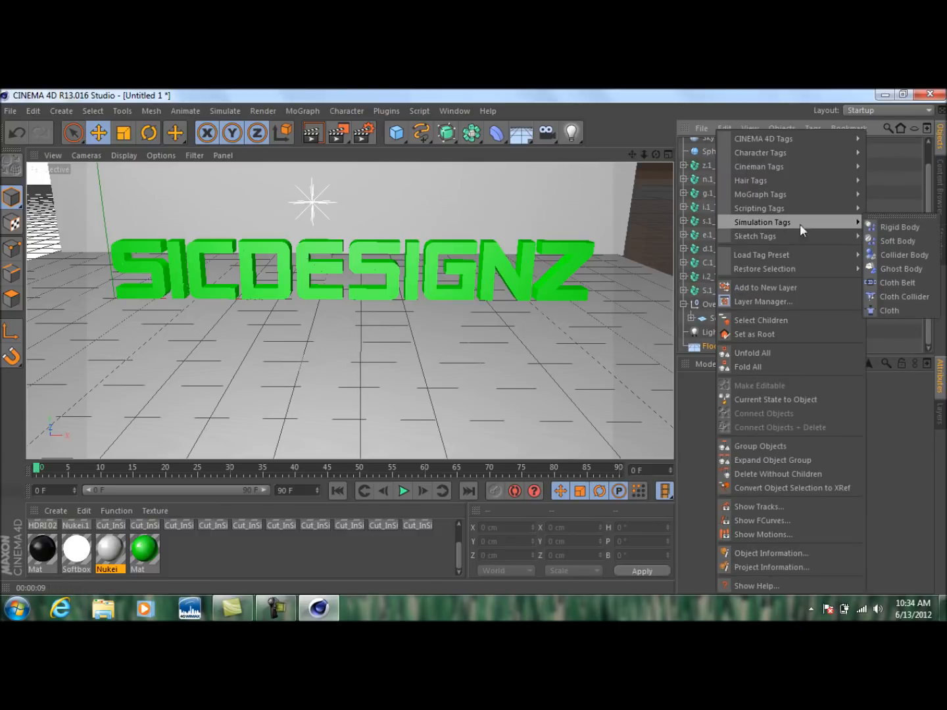
{"action": "left_click", "coordinate": [895, 254]}
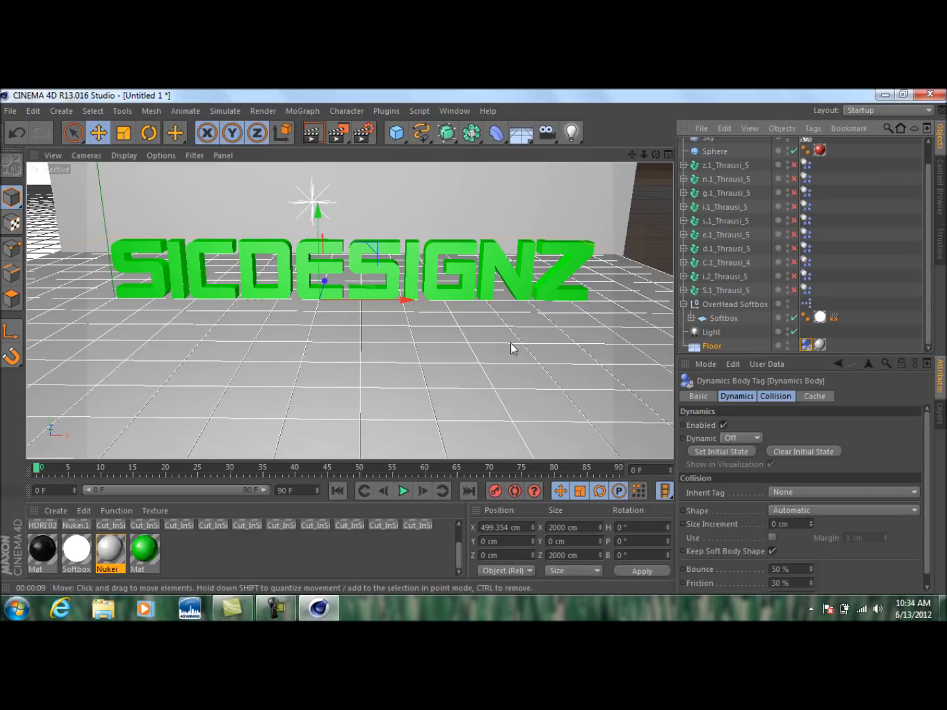
Add a Collider Body simulation tag to the upright back floor, Floor.1.
{"action": "left_click_drag", "start_coordinate": [931, 338], "coordinate": [930, 306]}
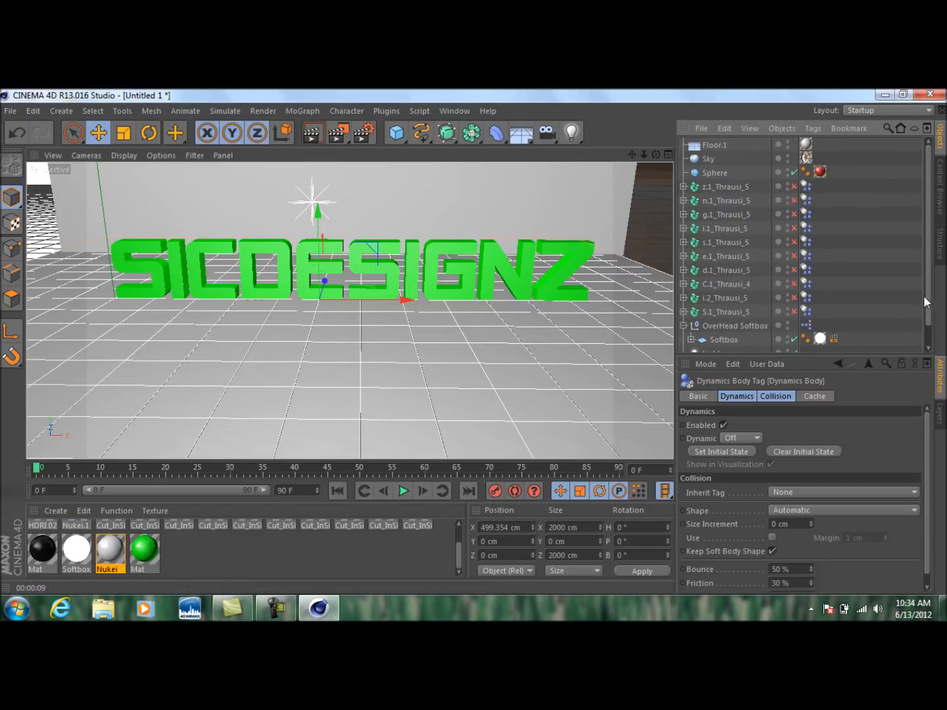
{"action": "right_click", "coordinate": [704, 150]}
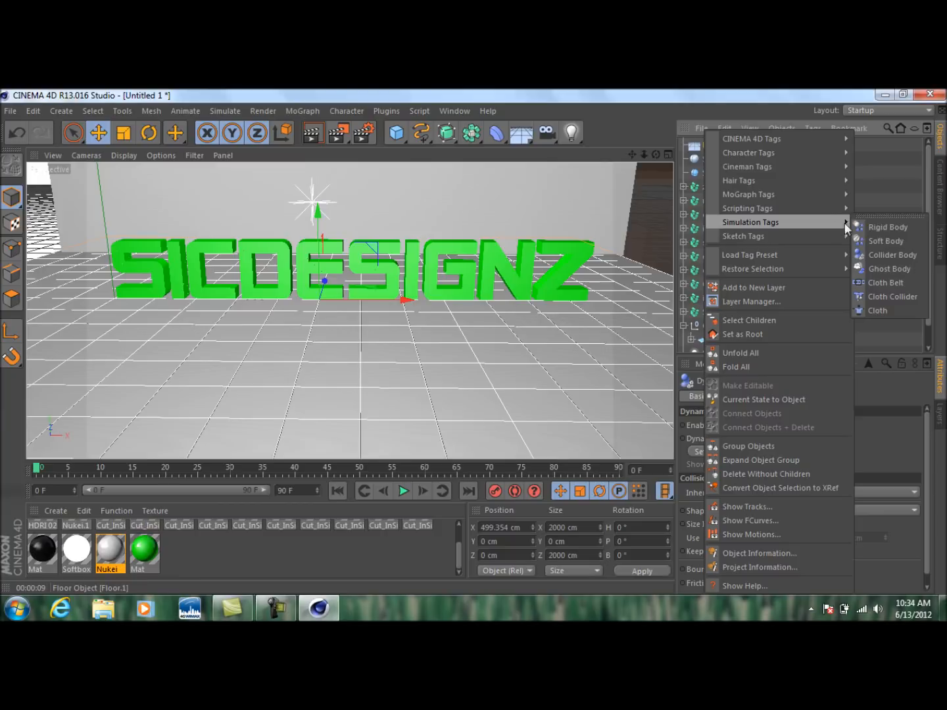
{"action": "left_click", "coordinate": [885, 251]}
Add a Rigid Body simulation tag to the red sphere.
{"action": "left_click_drag", "start_coordinate": [928, 238], "coordinate": [927, 263]}
{"action": "left_click", "coordinate": [722, 151]}
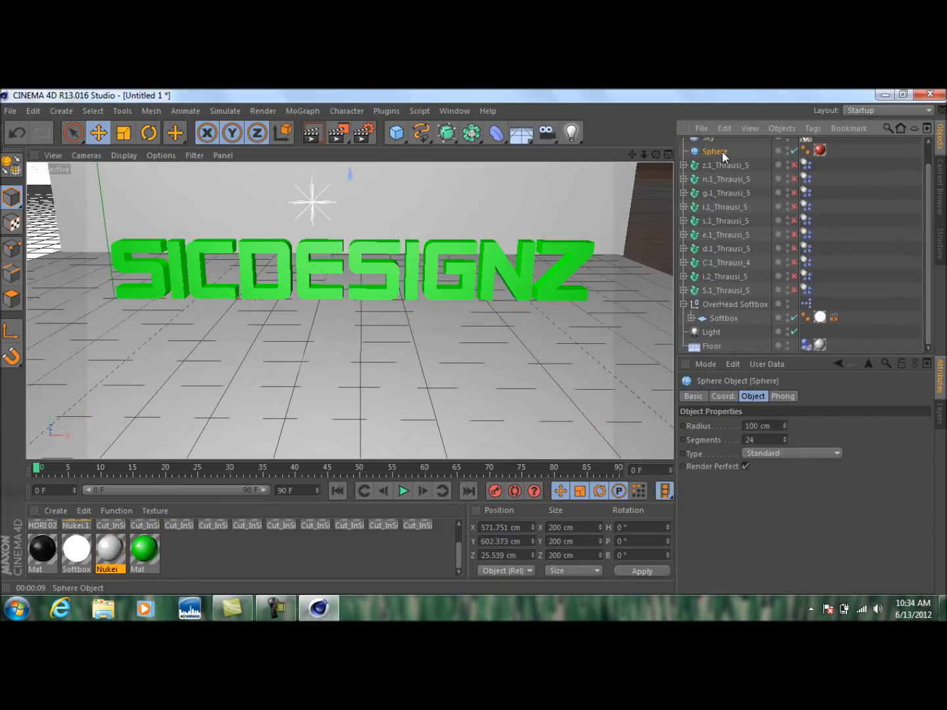
{"action": "right_click", "coordinate": [722, 152]}
{"action": "mouse_move", "coordinate": [853, 227]}
{"action": "left_click", "coordinate": [906, 228]}
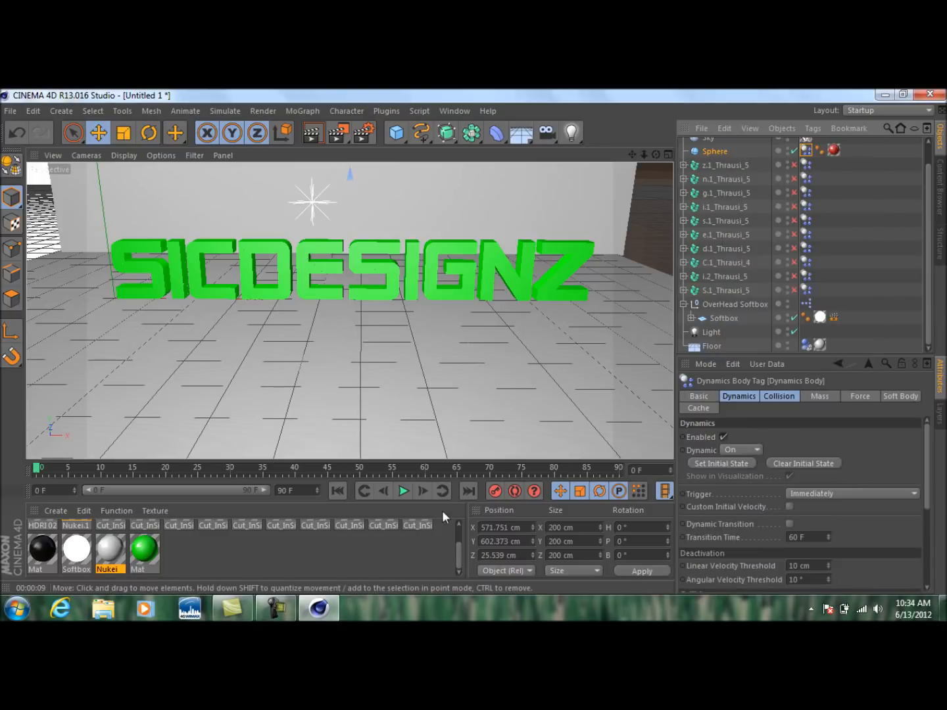
Play the simulation to preview the sphere hitting the text, stop it around frame 79 and scrub back along the timeline.
{"action": "left_click", "coordinate": [404, 491]}
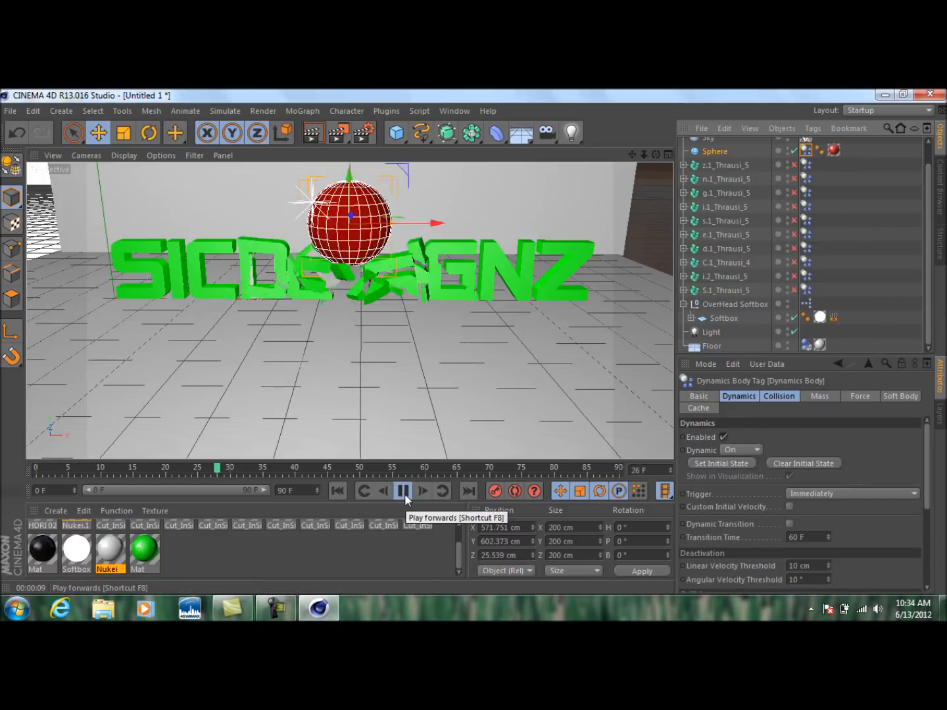
{"action": "left_click", "coordinate": [404, 490]}
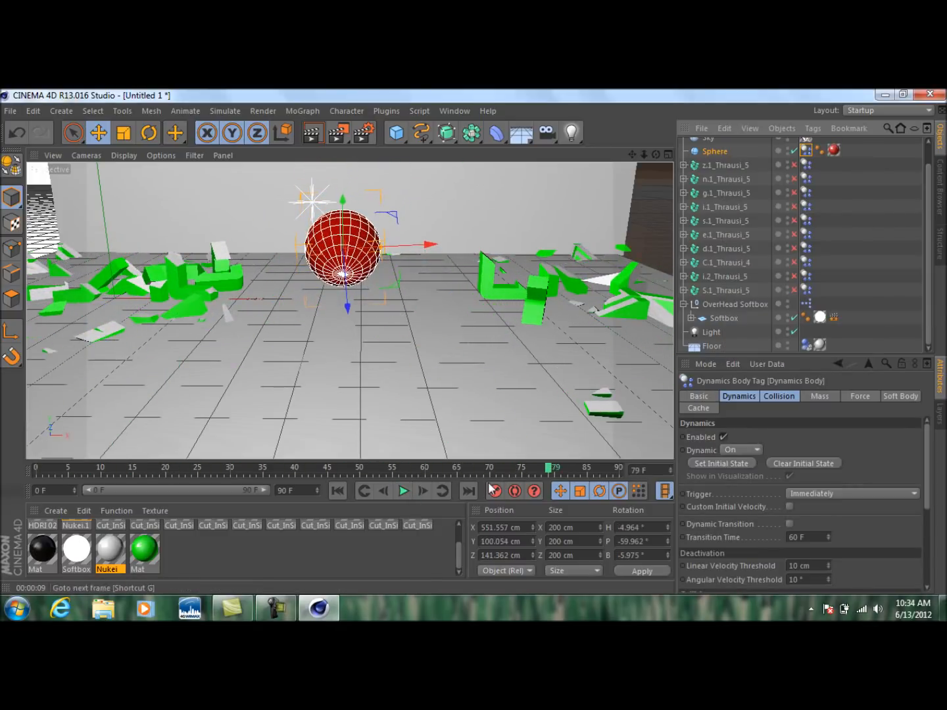
{"action": "left_click", "coordinate": [412, 469]}
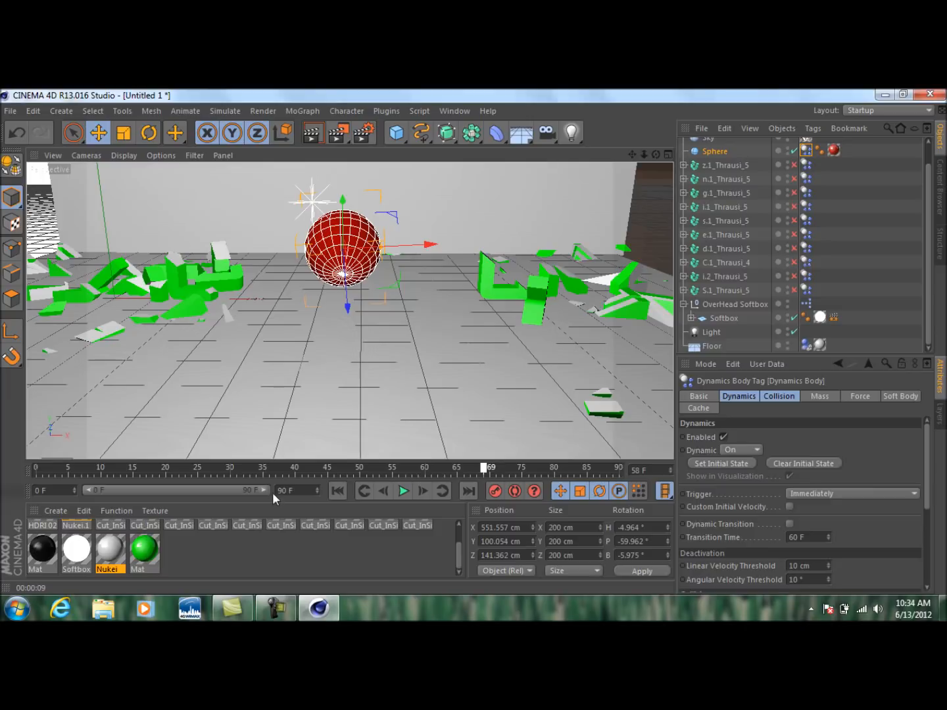
Replay the simulation, stop it at frame 38 with the text breaking apart, and render a preview of the view.
{"action": "left_click", "coordinate": [270, 471]}
{"action": "left_click", "coordinate": [402, 488]}
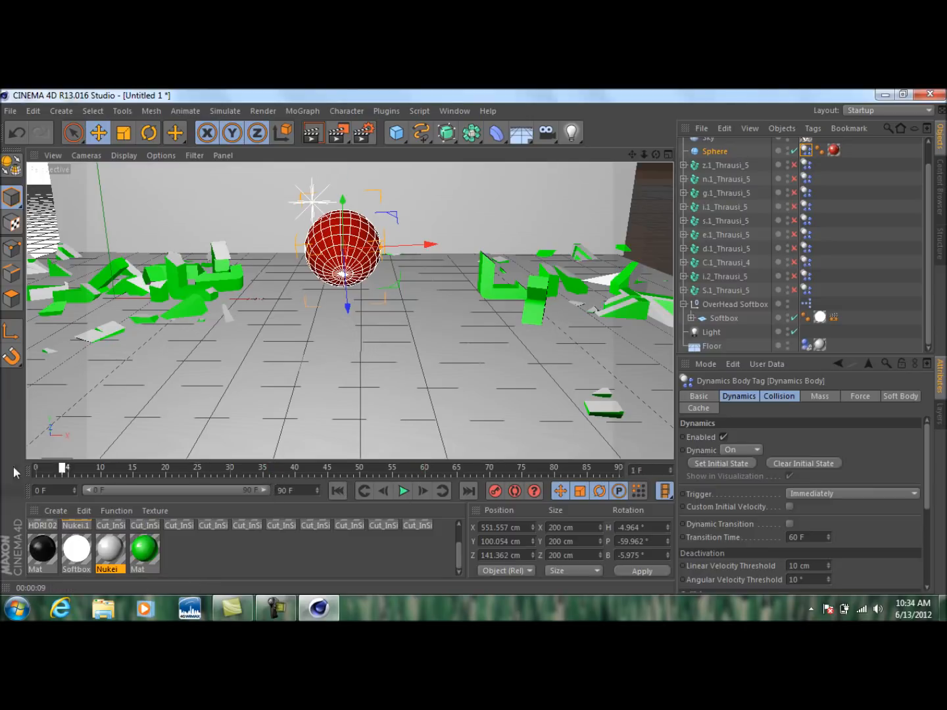
{"action": "left_click", "coordinate": [403, 491]}
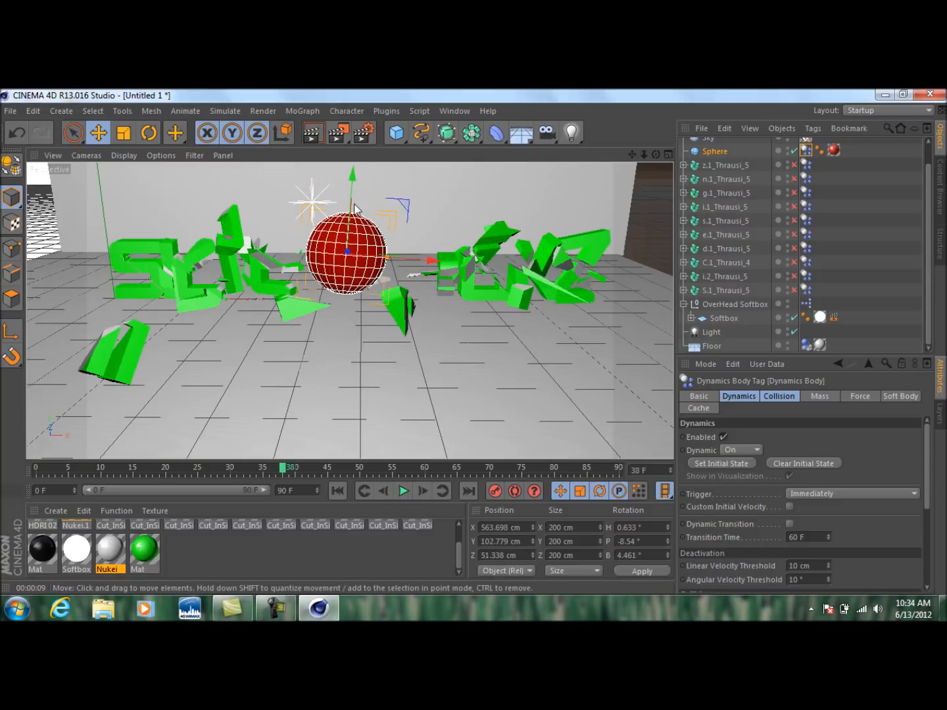
{"action": "left_click", "coordinate": [315, 135]}
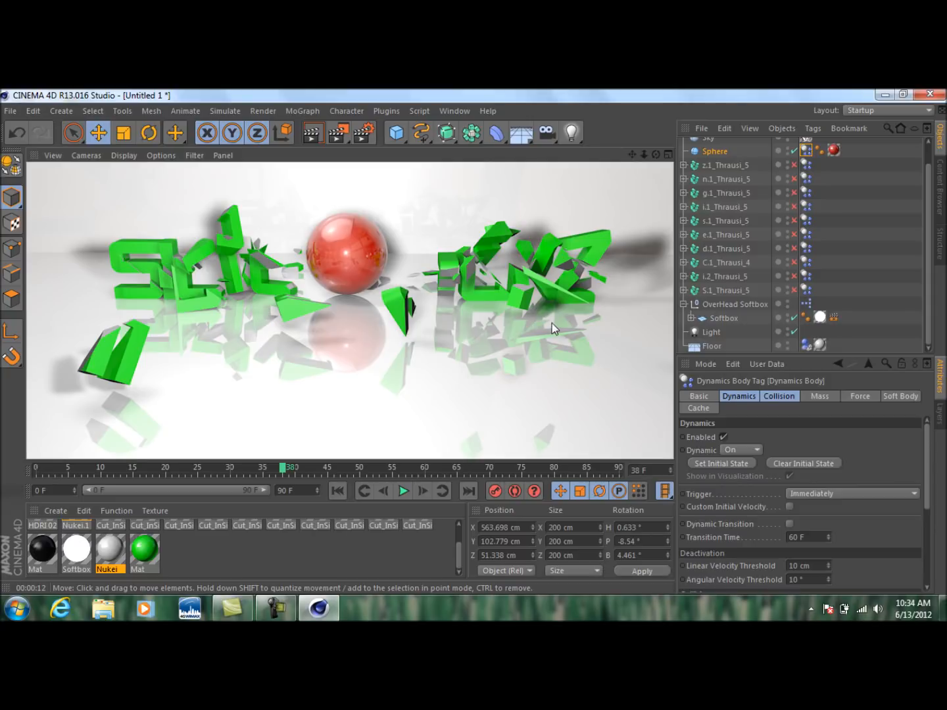
{"action": "left_click", "coordinate": [899, 341]}
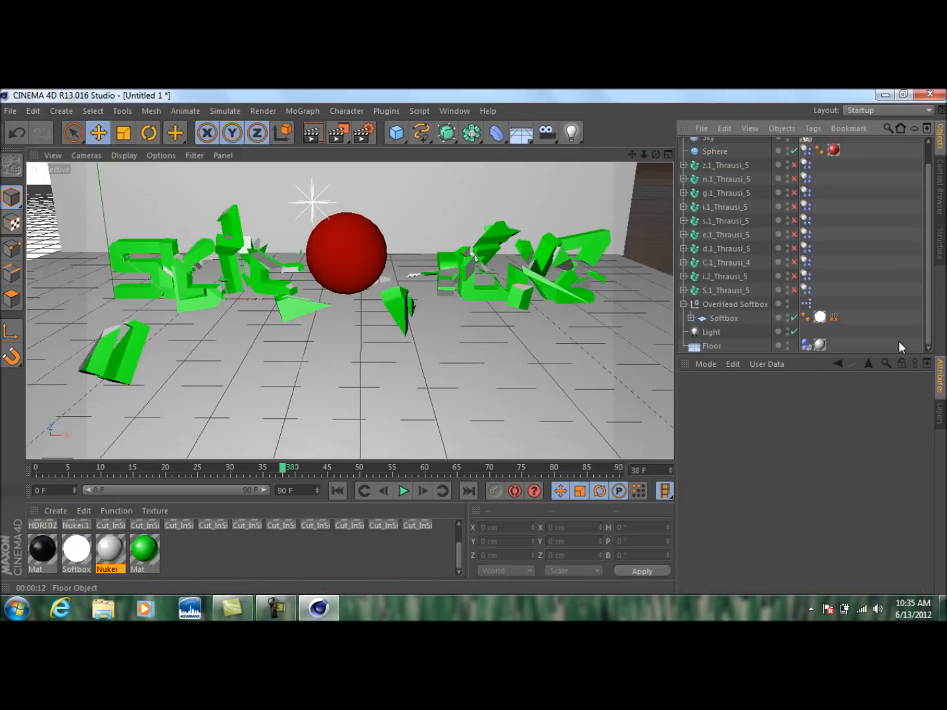
Replace the grey material on Pieces 1 to 5 of z.1_Thrausi_5 with the green Mat material.
{"action": "left_click", "coordinate": [683, 165]}
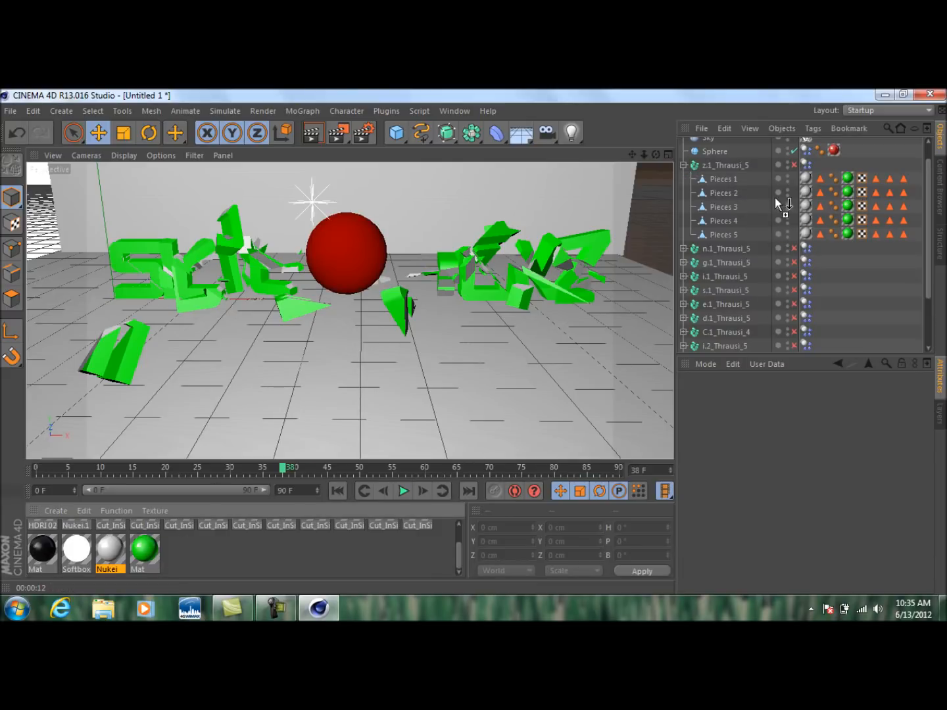
{"action": "left_click_drag", "start_coordinate": [809, 178], "coordinate": [808, 178]}
{"action": "left_click_drag", "start_coordinate": [152, 559], "coordinate": [814, 212]}
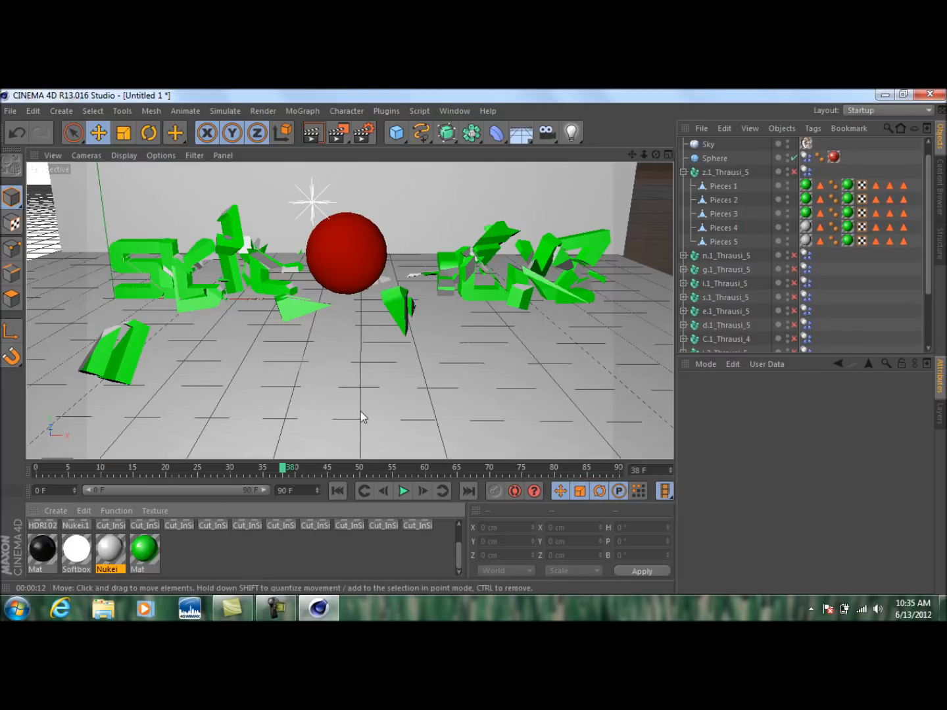
{"action": "left_click_drag", "start_coordinate": [146, 539], "coordinate": [810, 231]}
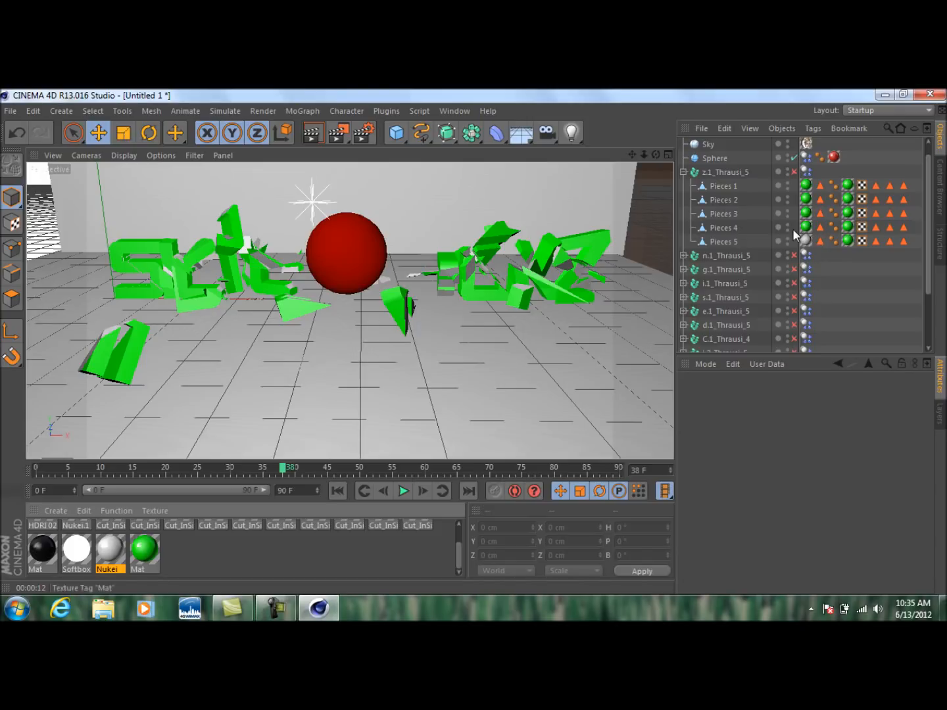
{"action": "left_click_drag", "start_coordinate": [145, 553], "coordinate": [808, 240]}
{"action": "left_click", "coordinate": [683, 172]}
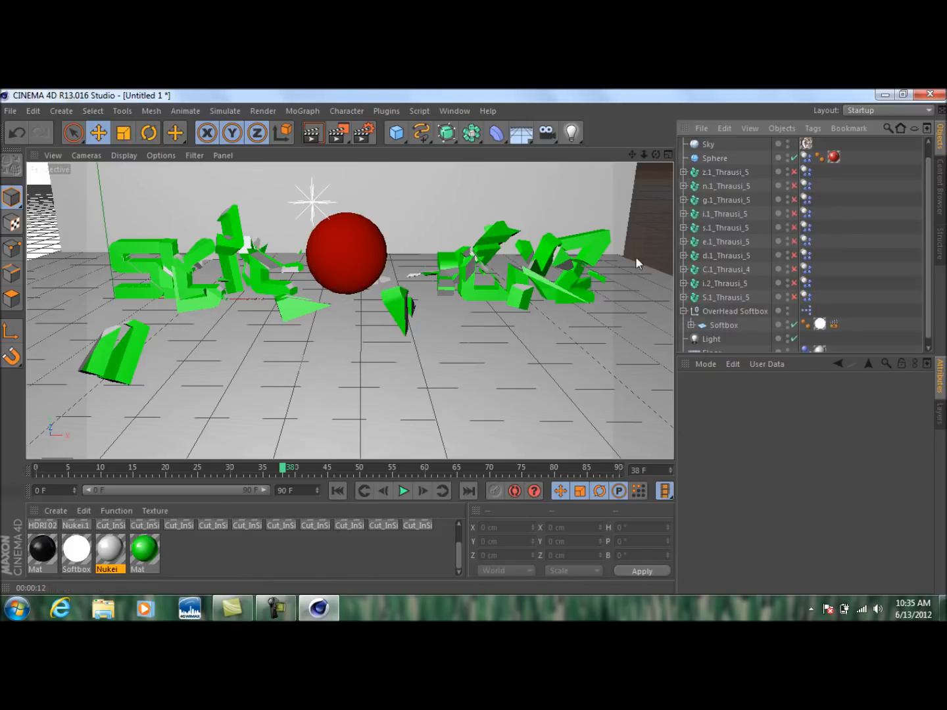
Replace the grey material on Pieces 1 to 5 of n.1_Thrausi_5 with the green Mat material.
{"action": "left_click", "coordinate": [683, 186]}
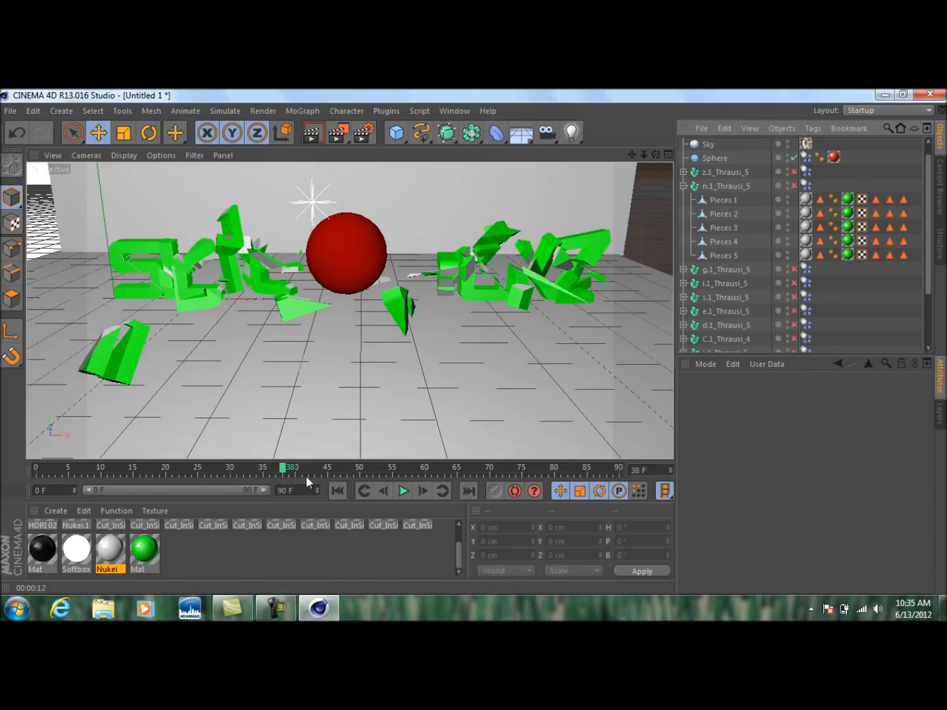
{"action": "left_click_drag", "start_coordinate": [146, 552], "coordinate": [808, 199]}
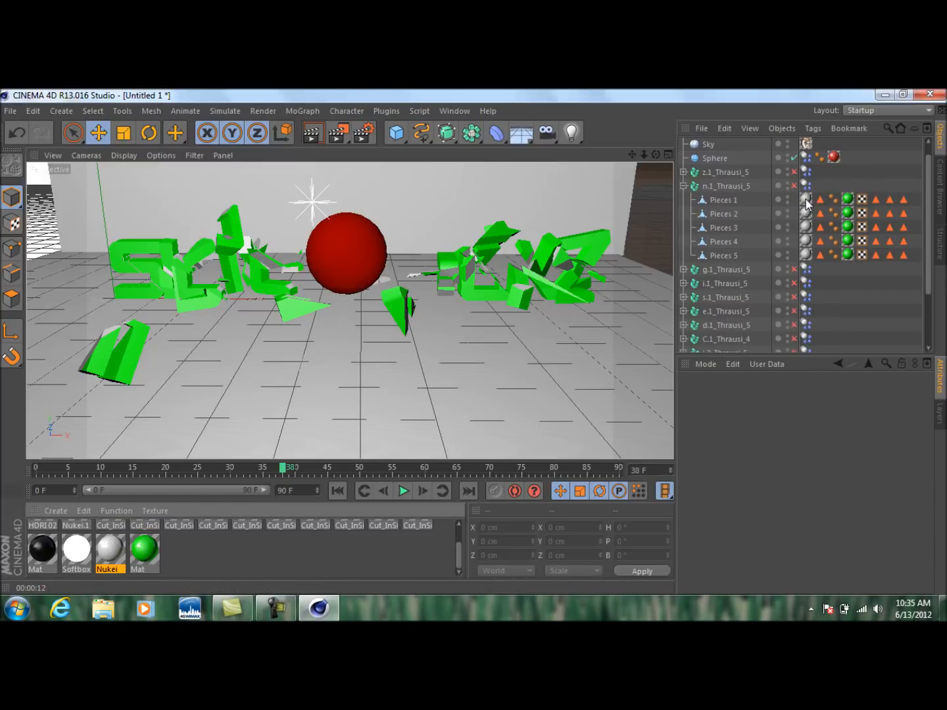
{"action": "left_click_drag", "start_coordinate": [145, 553], "coordinate": [807, 213]}
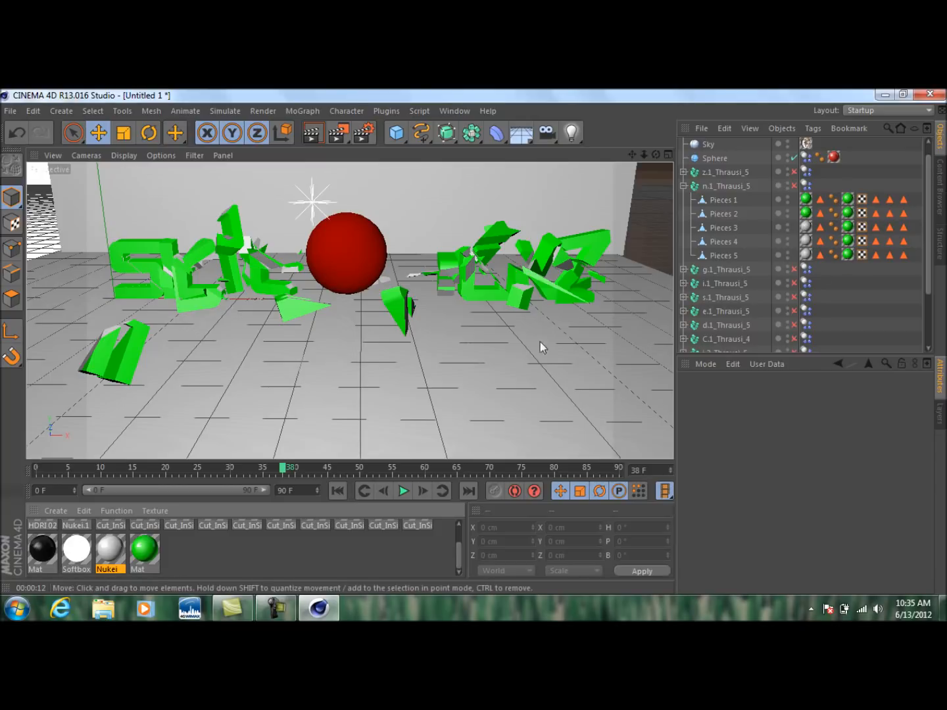
{"action": "left_click_drag", "start_coordinate": [153, 553], "coordinate": [806, 226]}
{"action": "left_click_drag", "start_coordinate": [151, 542], "coordinate": [806, 241]}
{"action": "left_click_drag", "start_coordinate": [135, 556], "coordinate": [749, 317]}
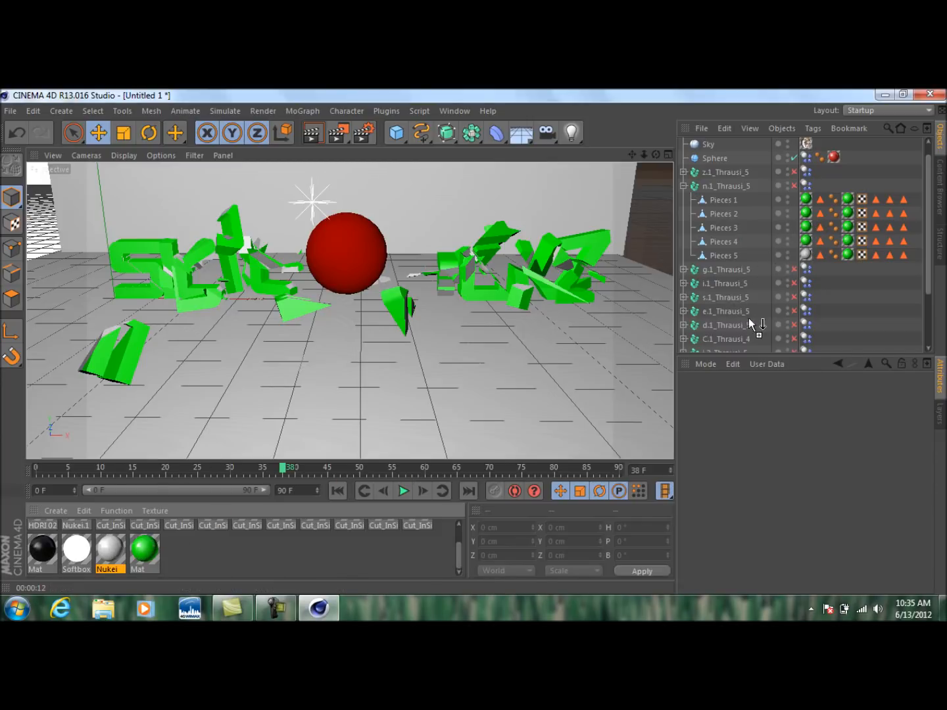
{"action": "left_click_drag", "start_coordinate": [808, 256], "coordinate": [807, 255]}
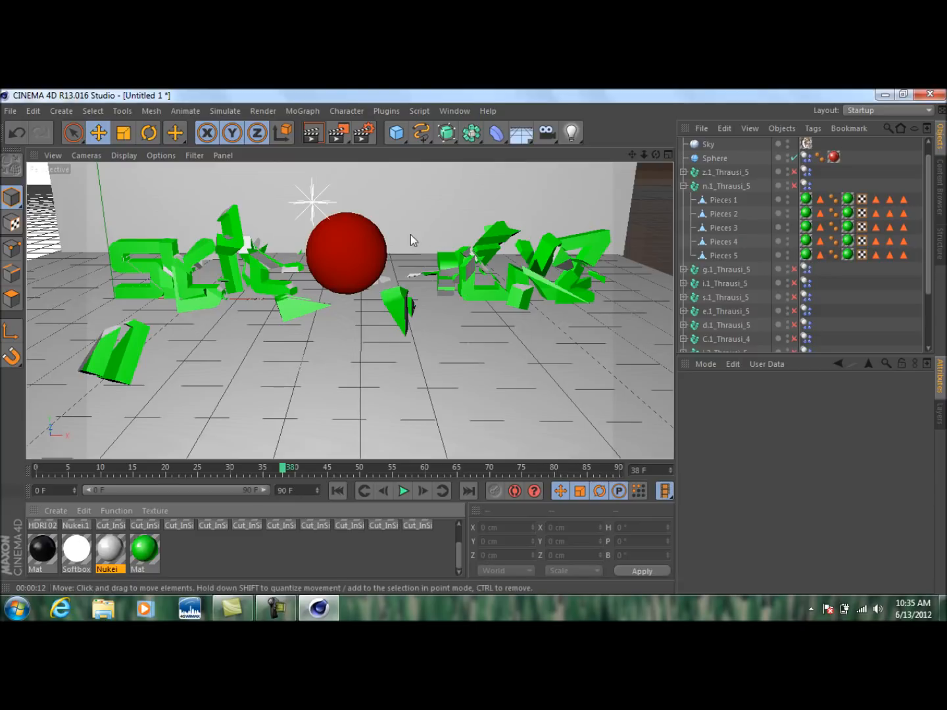
Play the simulation on to frame 74 and render the view to check the recoloured fragments.
{"action": "left_click", "coordinate": [403, 494]}
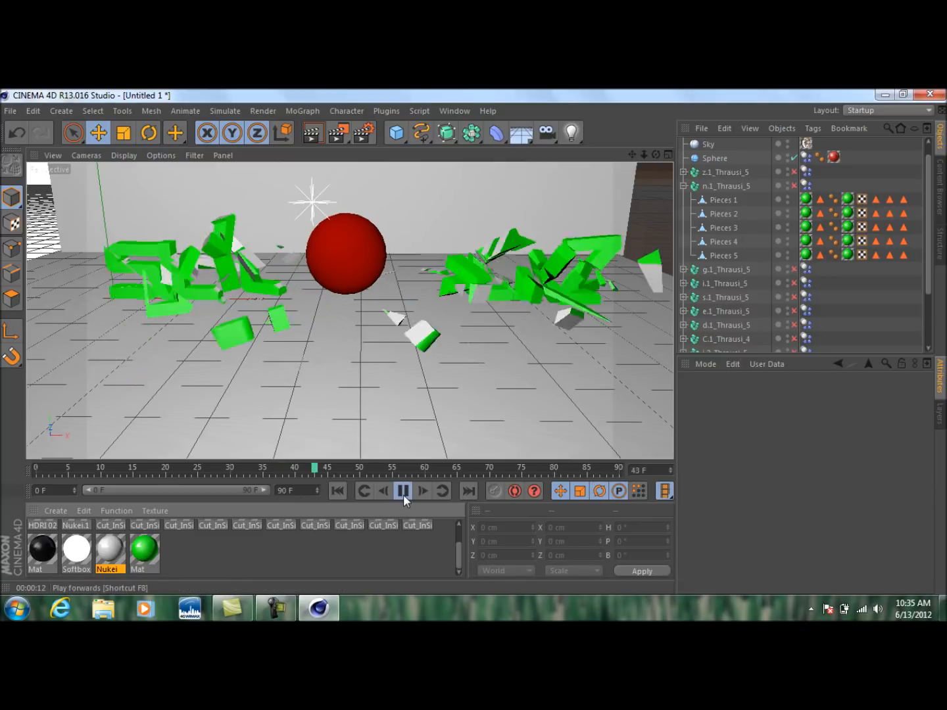
{"action": "left_click", "coordinate": [403, 491]}
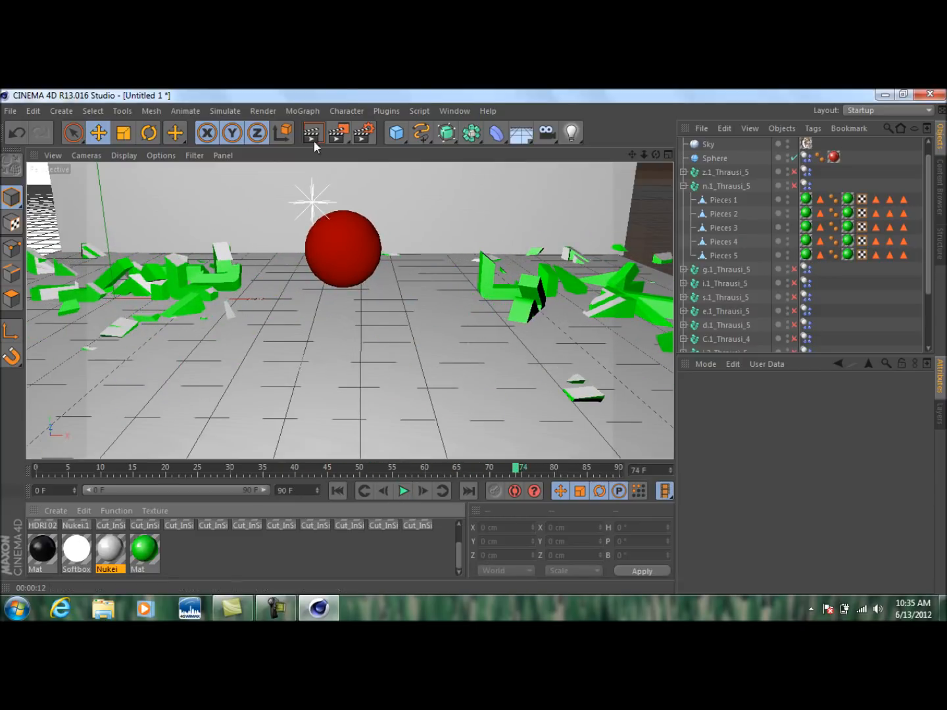
{"action": "key", "text": "ctrl+r"}
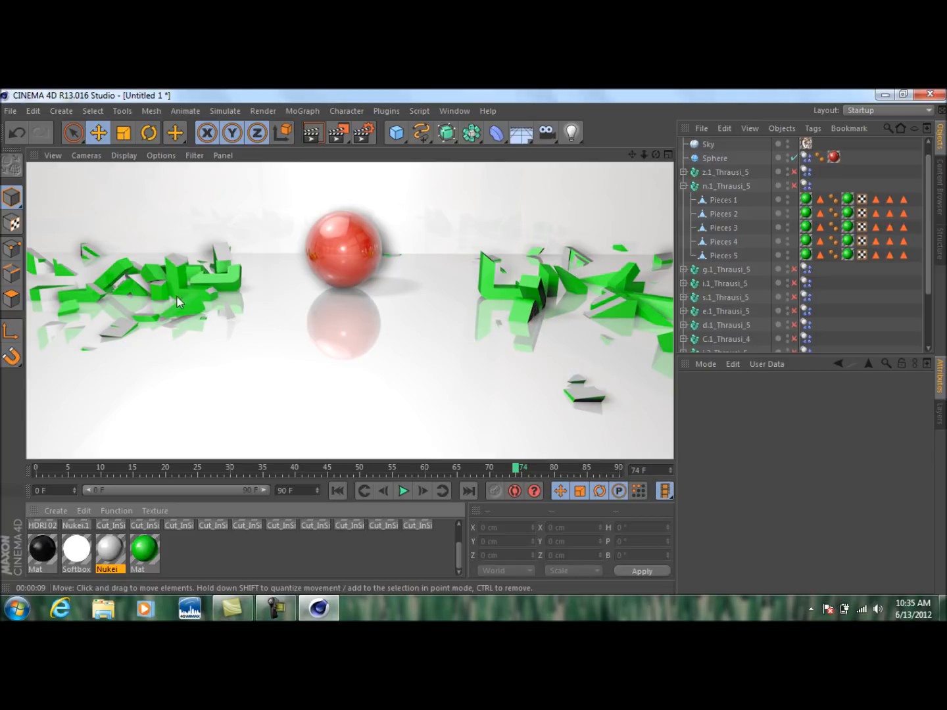
{"action": "left_click", "coordinate": [685, 187]}
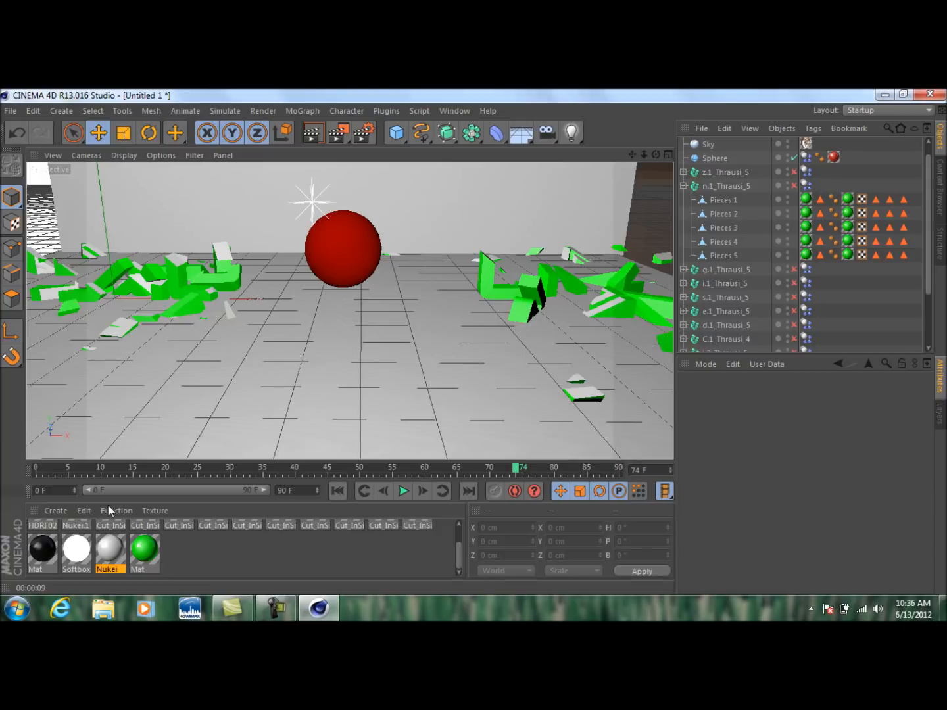
Rewind the animation to frame 0 and replay the simulation, stopping at frame 54.
{"action": "left_click_drag", "start_coordinate": [71, 468], "coordinate": [1, 465]}
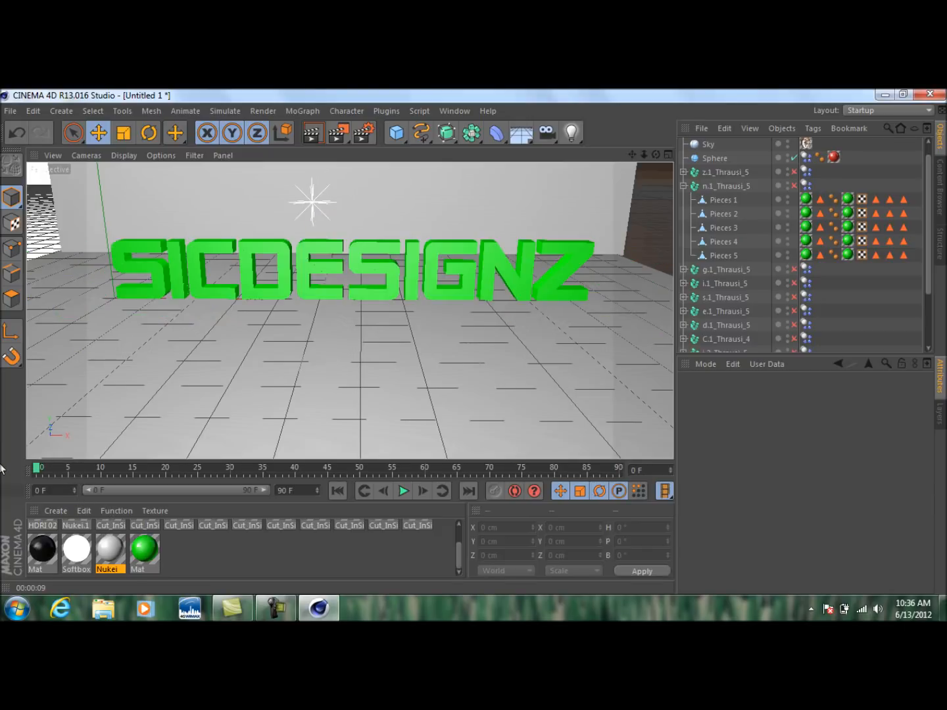
{"action": "left_click", "coordinate": [404, 491]}
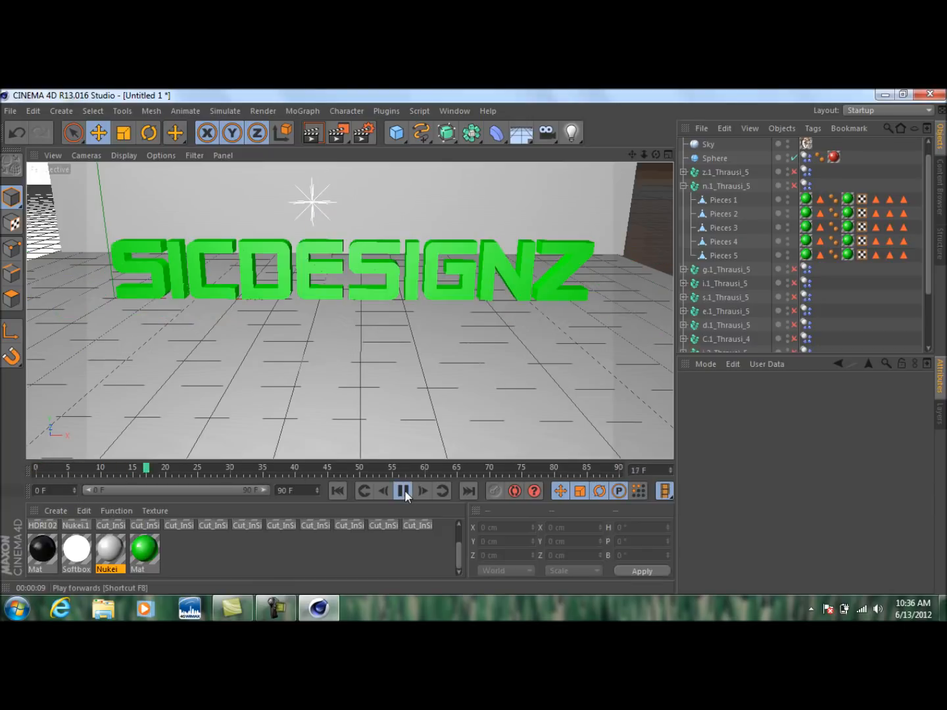
{"action": "left_click", "coordinate": [405, 491]}
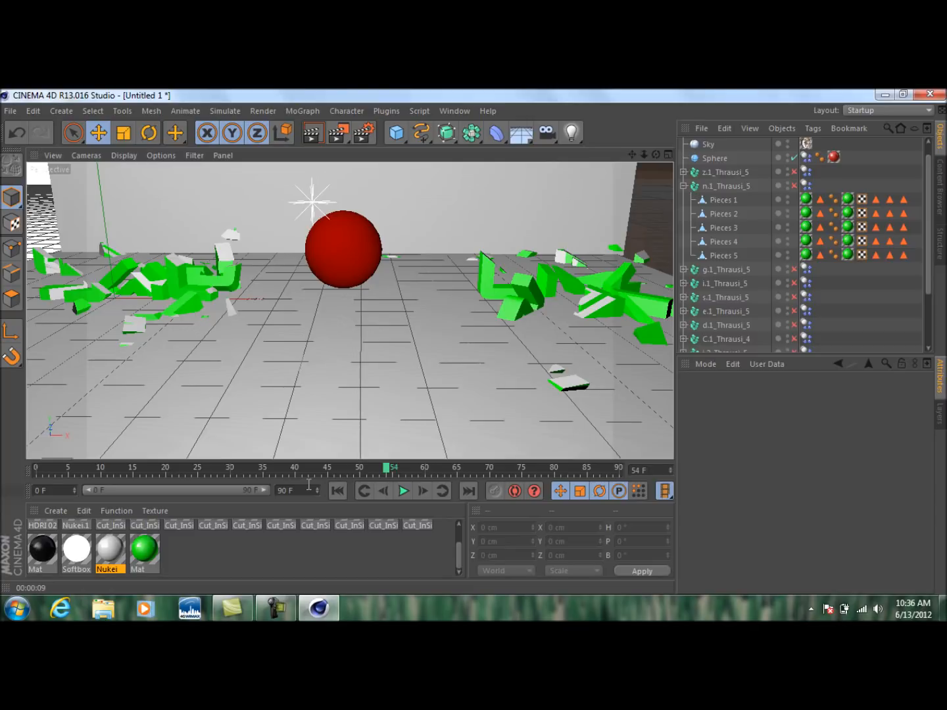
Set the animation's end frame to 200 and extend the visible timeline range to 0–200 F.
{"action": "left_click_drag", "start_coordinate": [308, 485], "coordinate": [228, 491]}
{"action": "key", "text": "BackSpace"}
{"action": "type", "text": "200"}
{"action": "key", "text": "Return"}
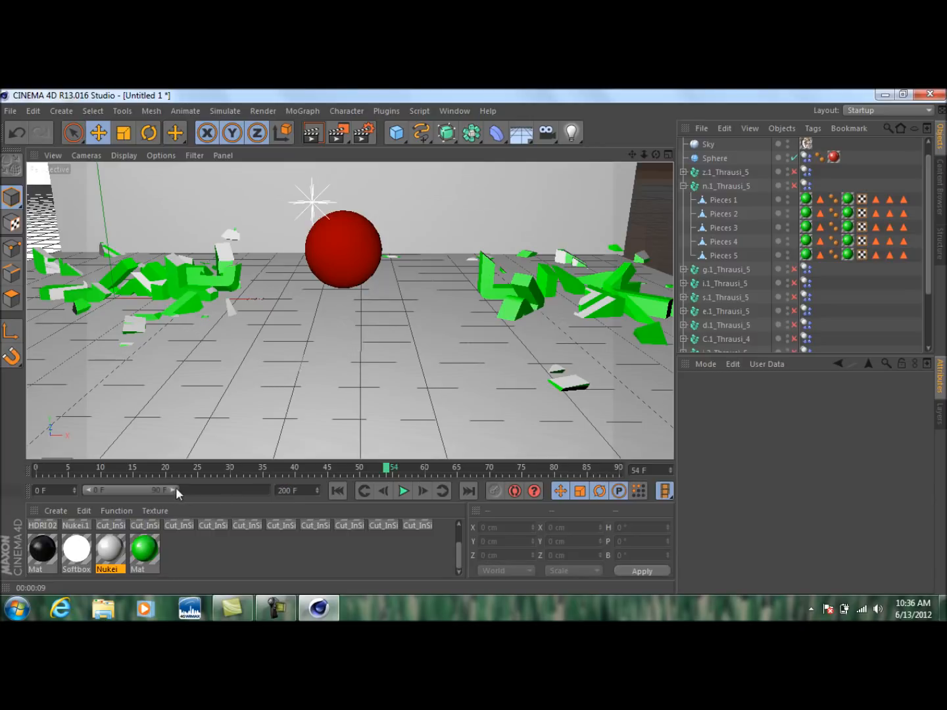
{"action": "left_click_drag", "start_coordinate": [165, 488], "coordinate": [270, 495]}
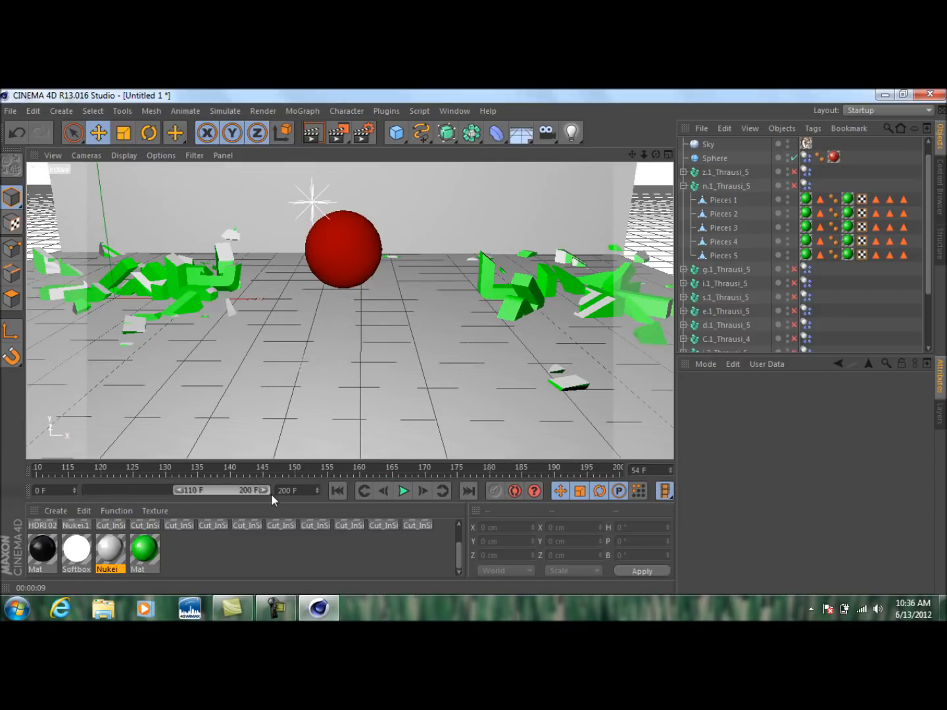
{"action": "left_click_drag", "start_coordinate": [176, 485], "coordinate": [80, 488]}
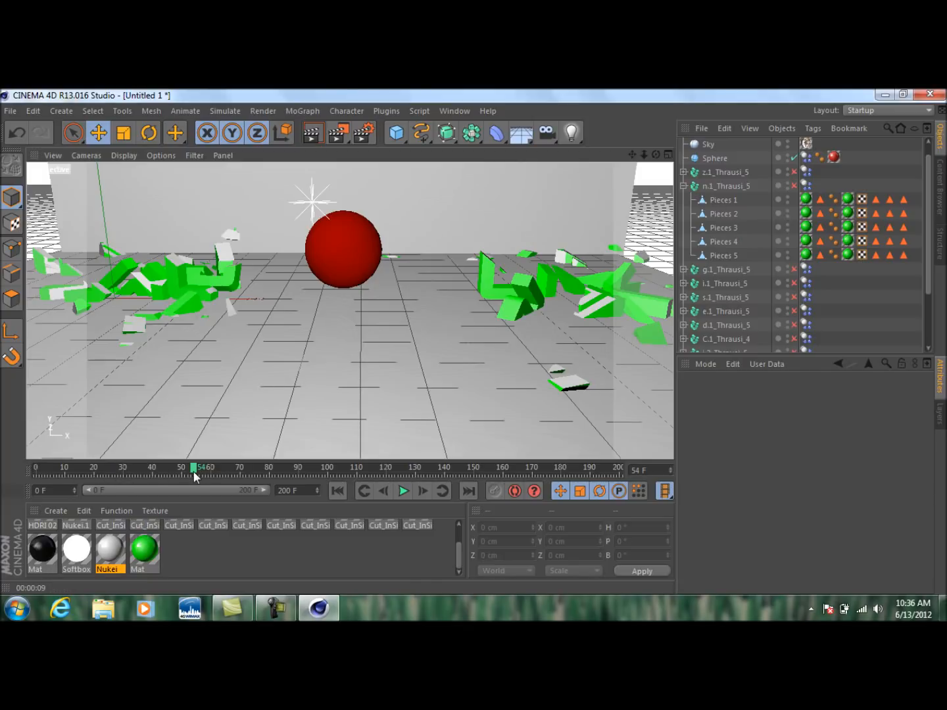
Replay the simulation from frame 0 and scrub the timeline to frame 2, with the sphere breaking through the text.
{"action": "left_click_drag", "start_coordinate": [192, 470], "coordinate": [146, 470]}
{"action": "left_click_drag", "start_coordinate": [137, 468], "coordinate": [16, 470]}
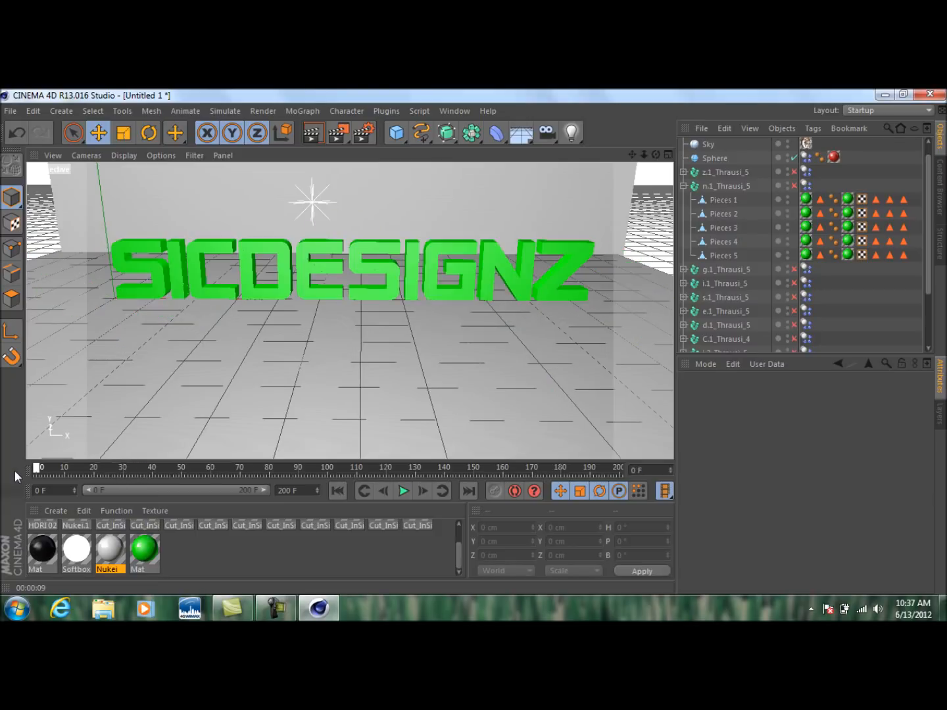
{"action": "left_click", "coordinate": [403, 490]}
{"action": "left_click", "coordinate": [403, 490]}
{"action": "left_click_drag", "start_coordinate": [131, 474], "coordinate": [62, 472]}
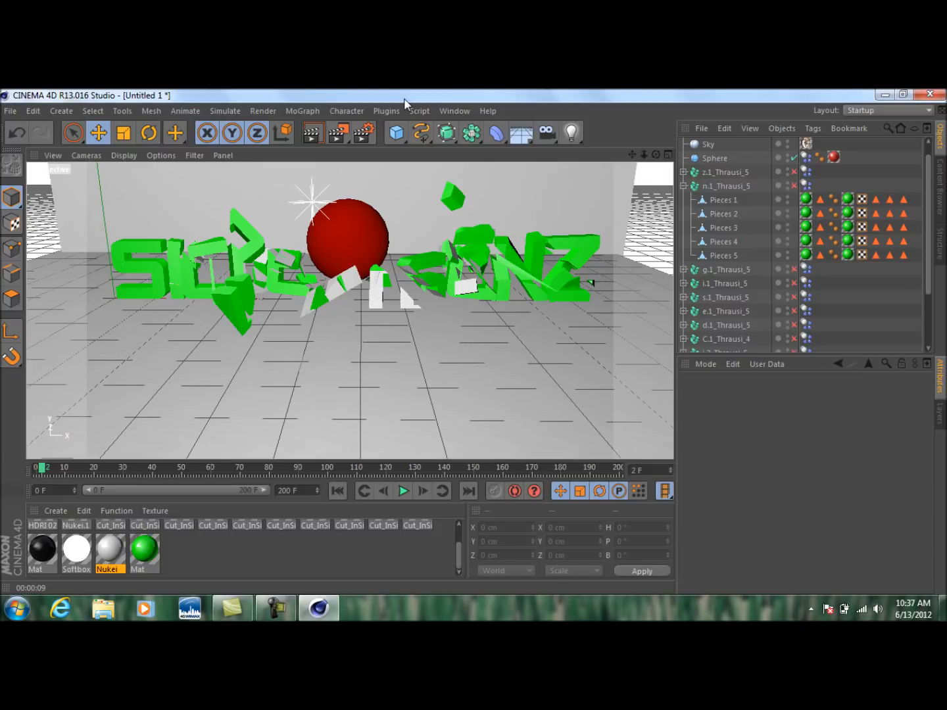
Add the Ambient Occlusion and Global Illumination effects to the render settings.
{"action": "left_click", "coordinate": [371, 132]}
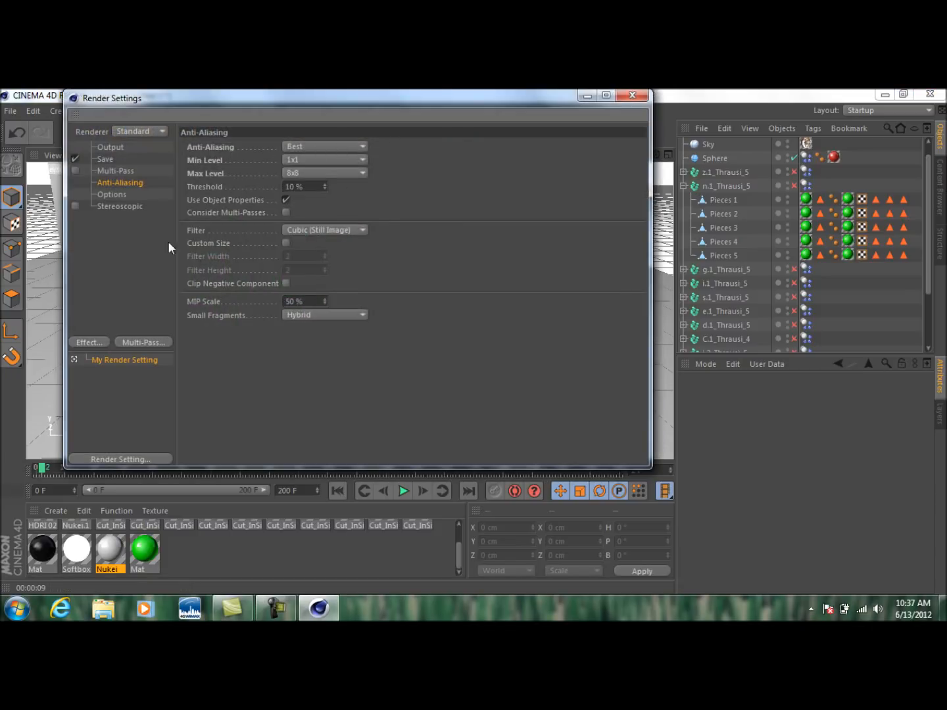
{"action": "left_click", "coordinate": [98, 339]}
{"action": "left_click", "coordinate": [159, 309]}
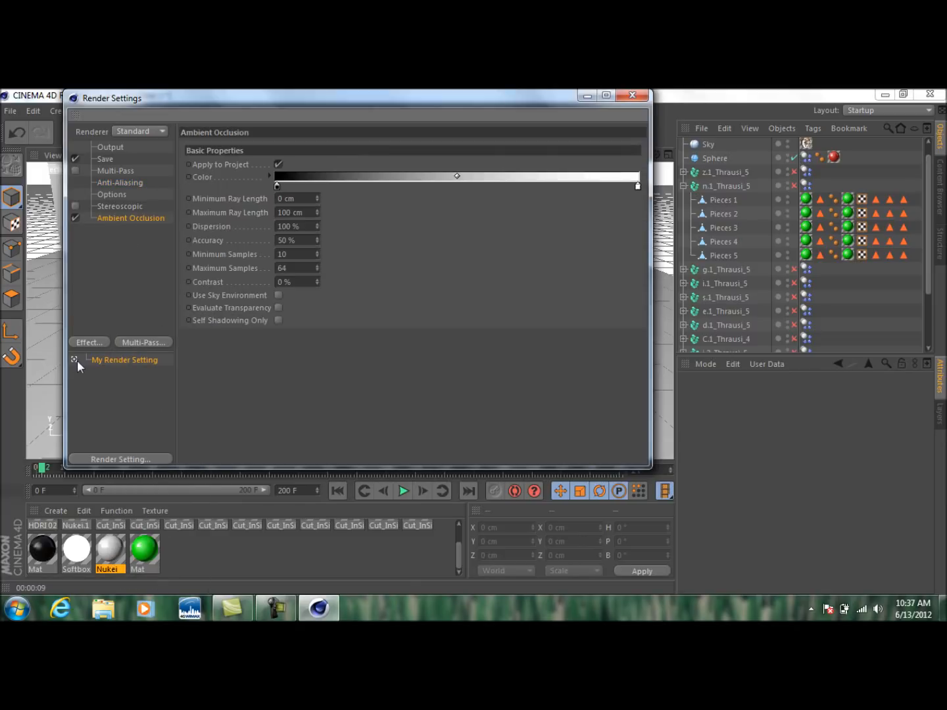
{"action": "left_click", "coordinate": [81, 347]}
{"action": "left_click", "coordinate": [148, 401]}
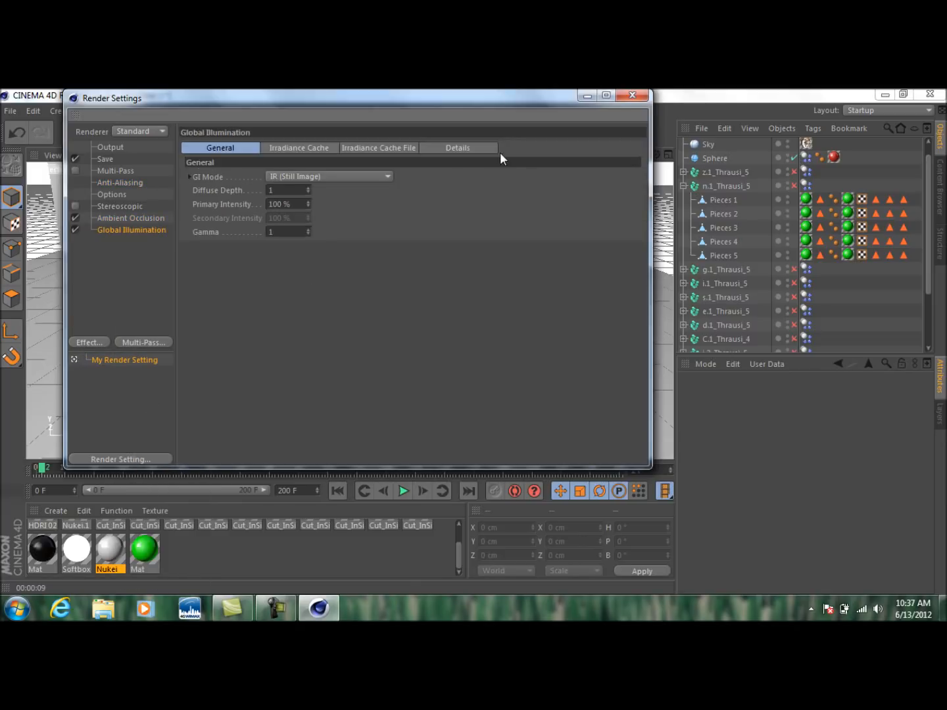
{"action": "left_click", "coordinate": [629, 93]}
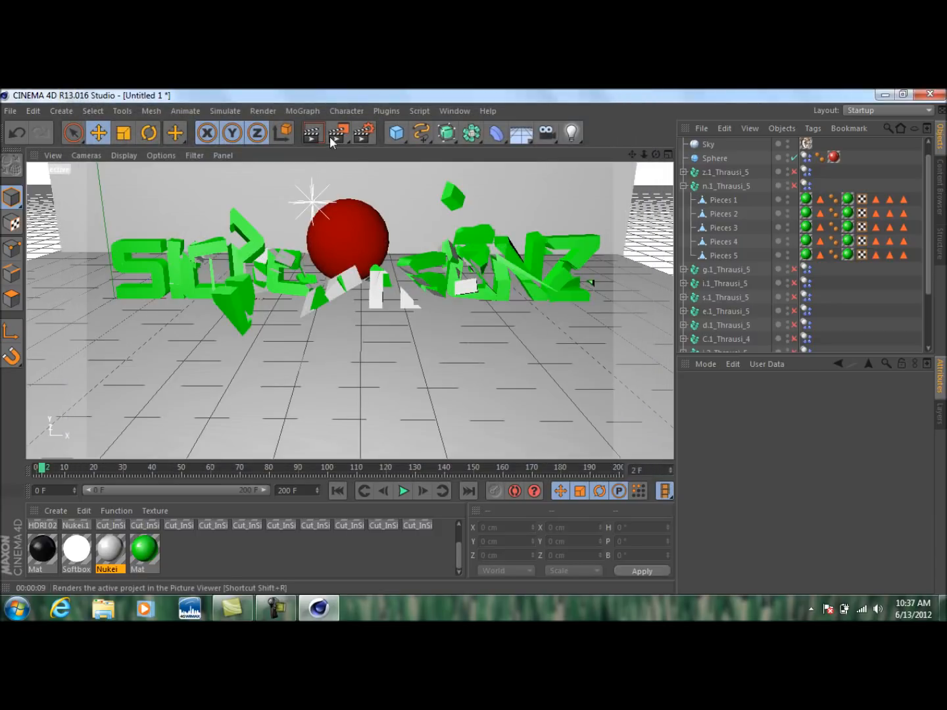
Render the shattered text and sphere at frame 2 in the viewport and check the Global Illumination render settings.
{"action": "left_click", "coordinate": [311, 134]}
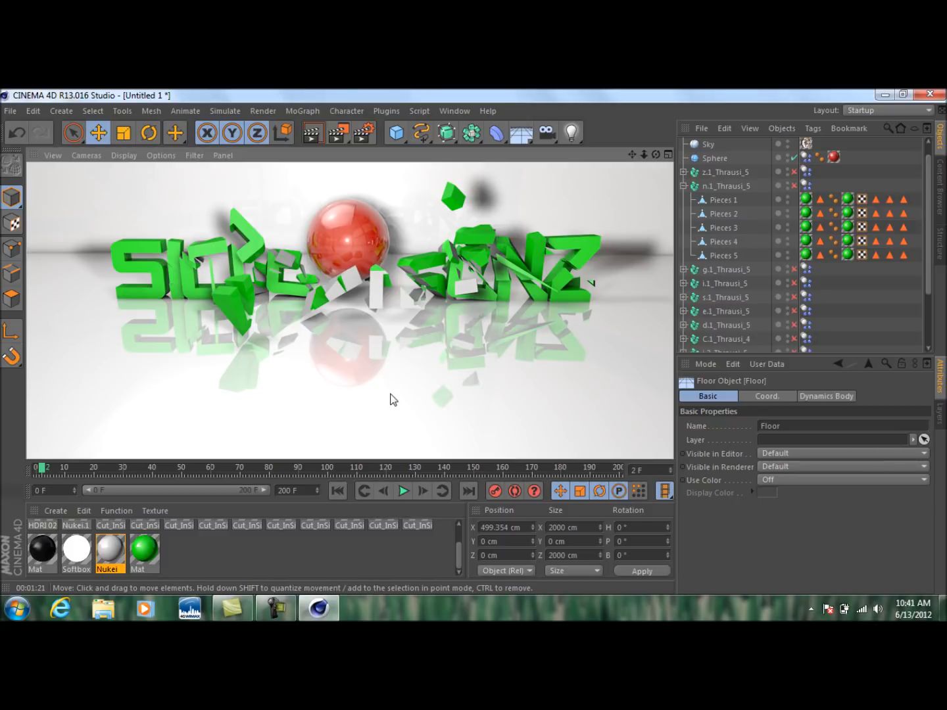
{"action": "left_click", "coordinate": [357, 133]}
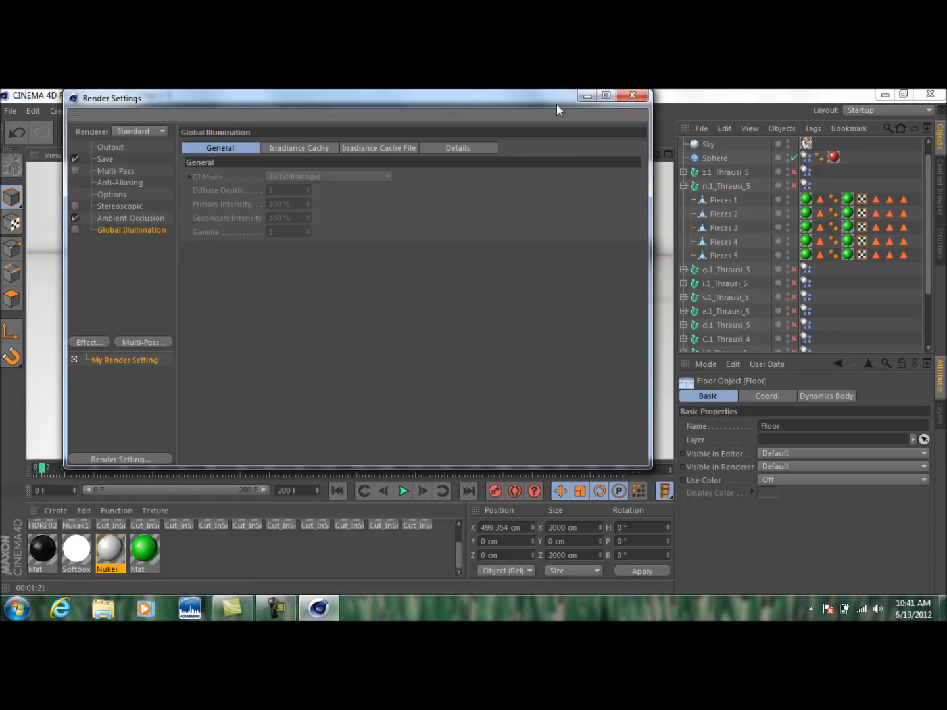
{"action": "left_click", "coordinate": [631, 96]}
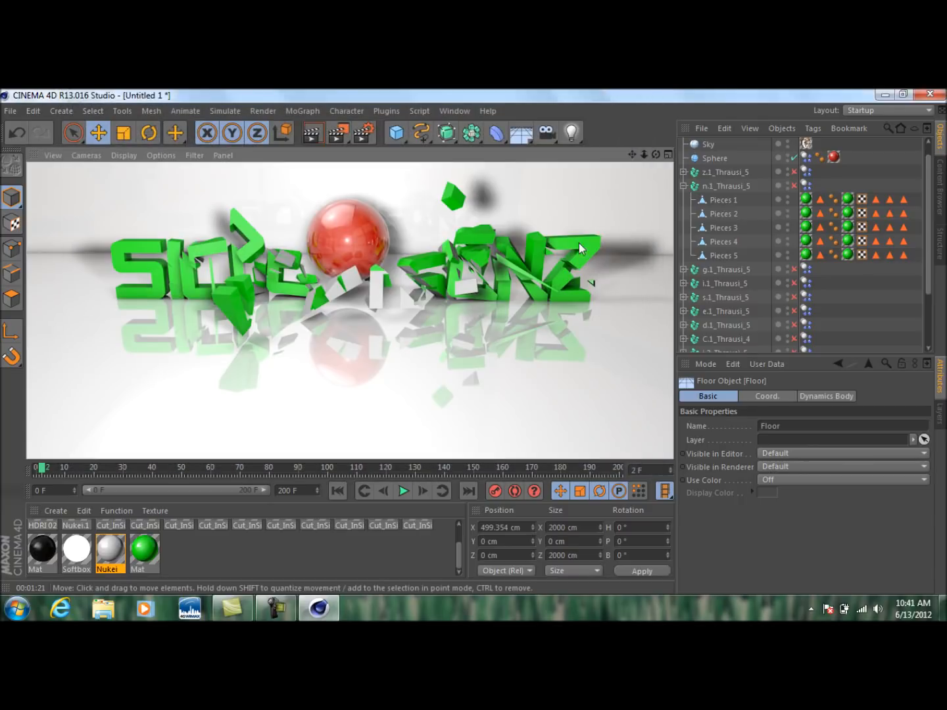